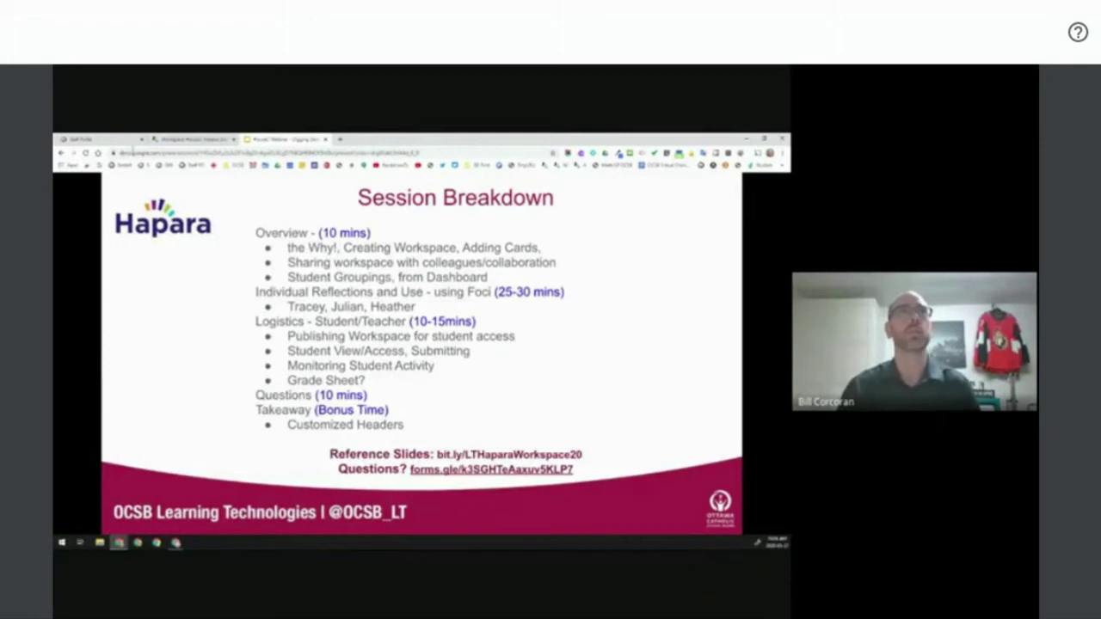
- Switch to the Staff Portal page and launch Hapara Workspace from its app shortcuts
click(93, 139)
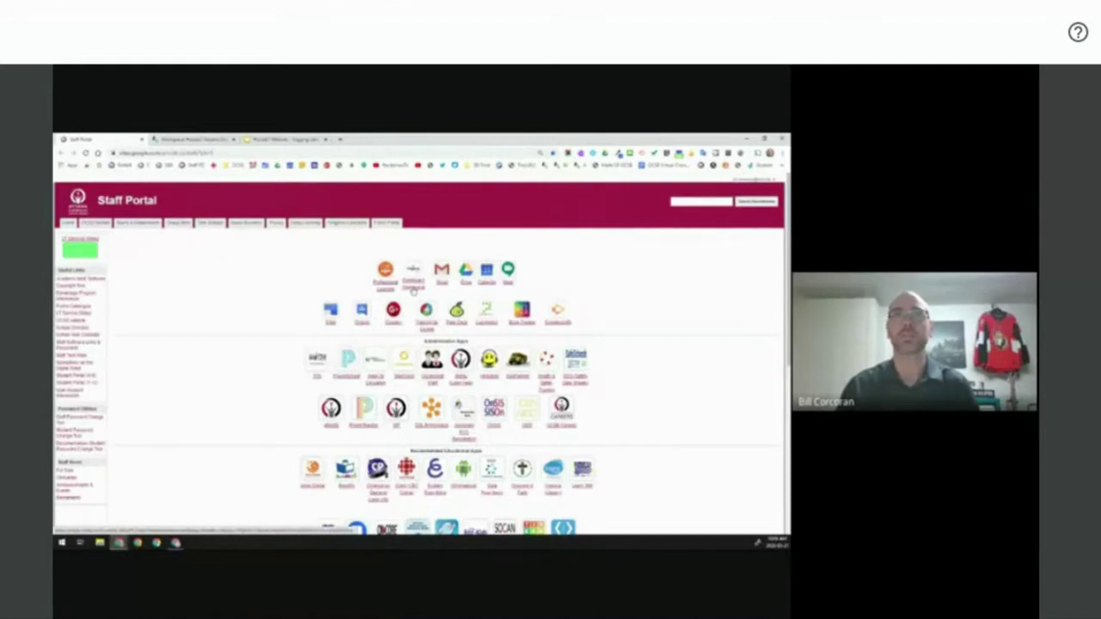
click(413, 291)
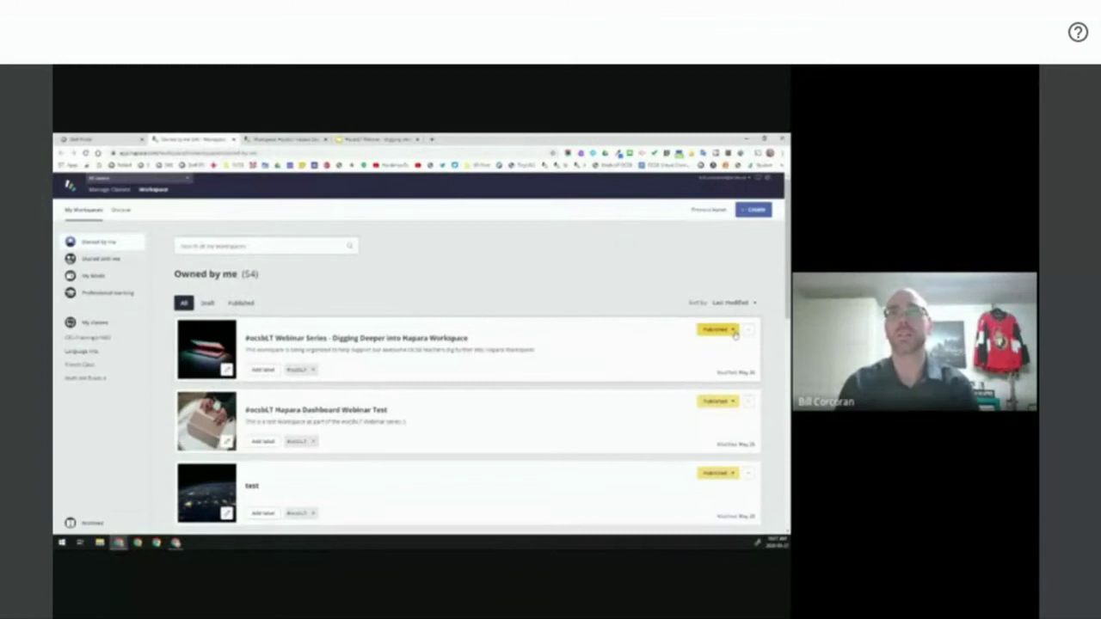
- Open the Published status dropdown on the 'test' workspace row to reveal Draft
click(733, 474)
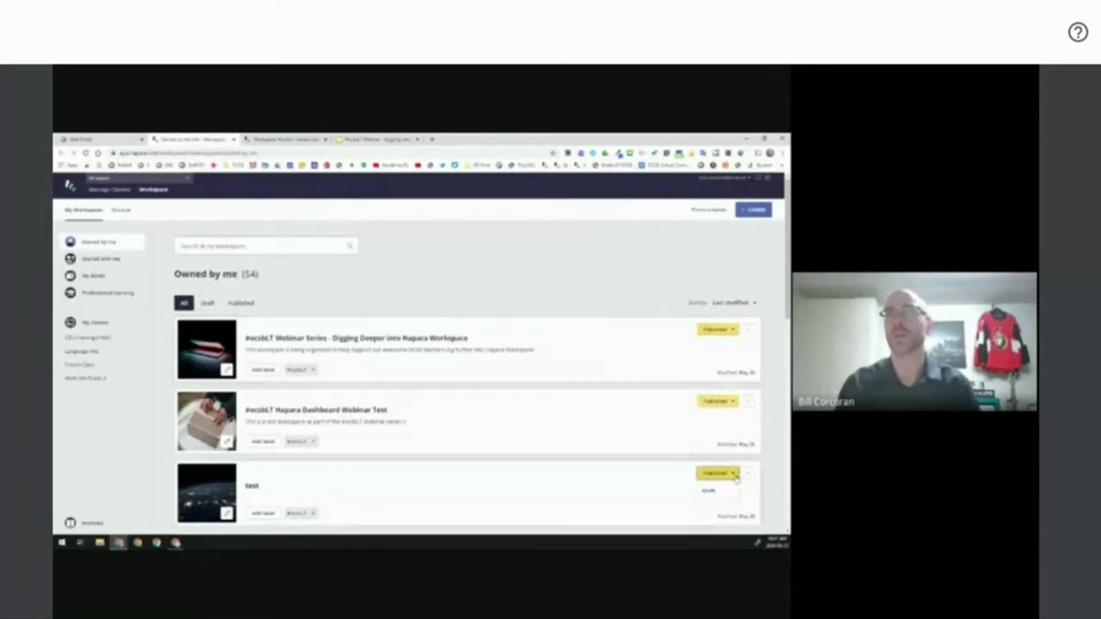
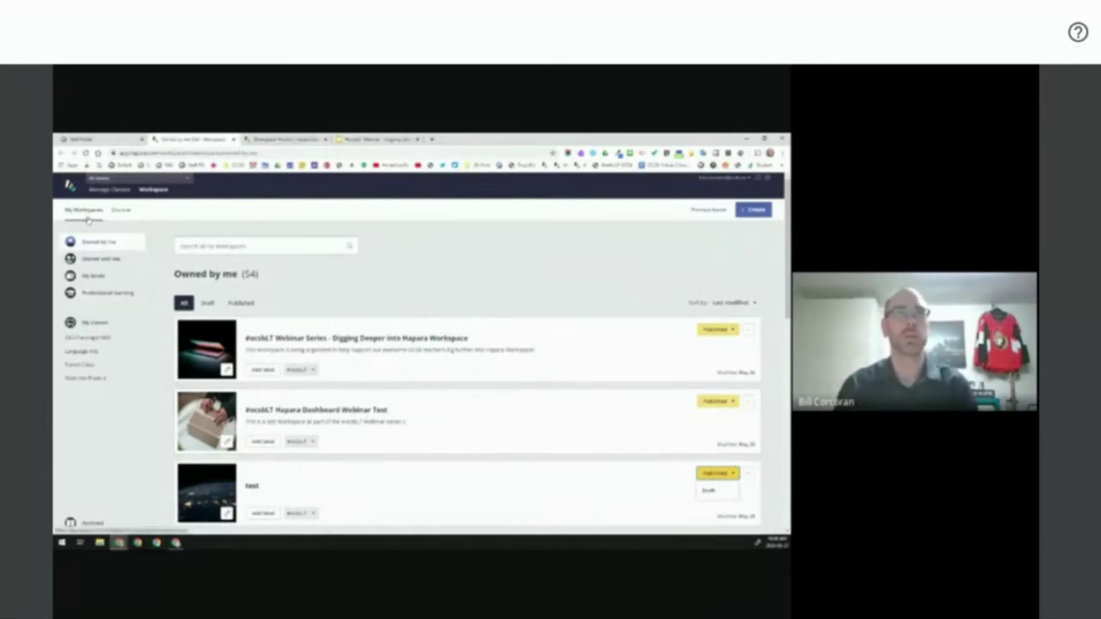
click(96, 244)
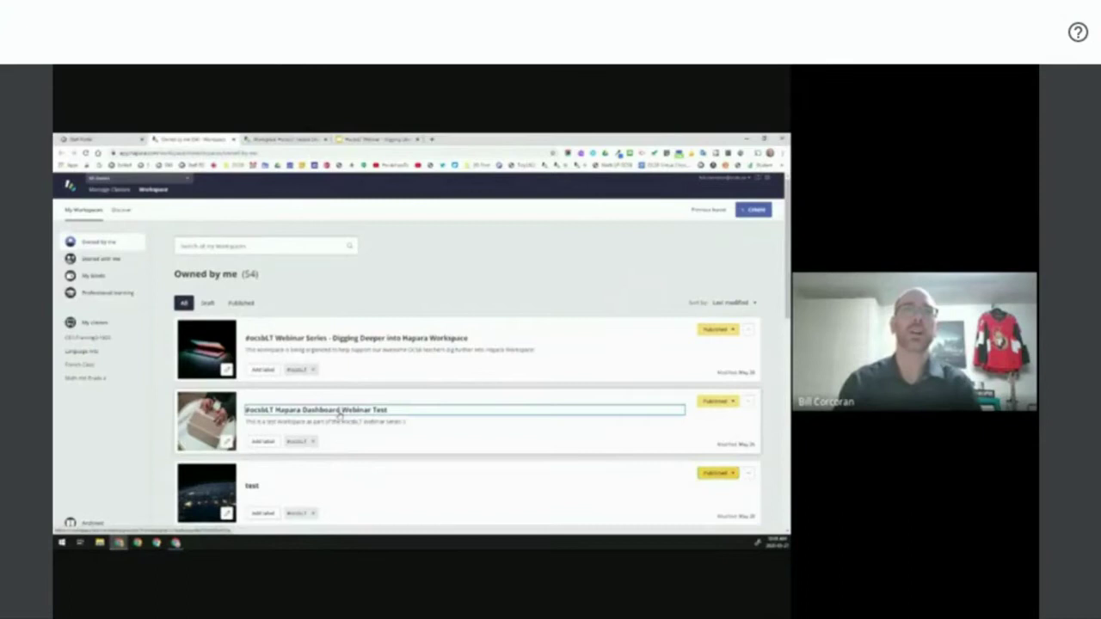
click(339, 413)
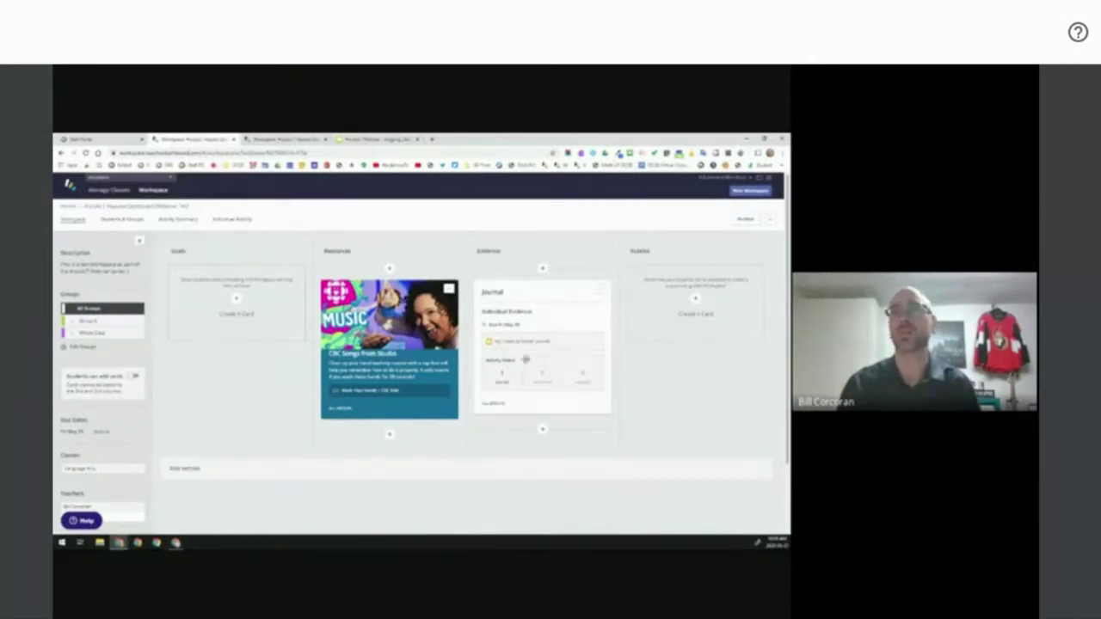
mouse_move(531, 348)
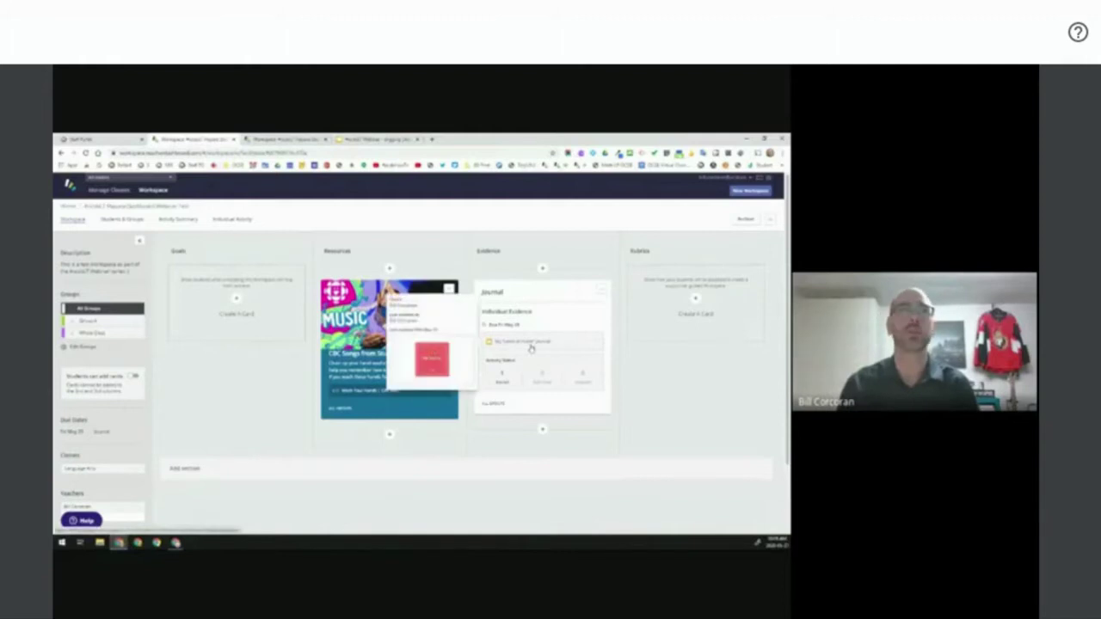
click(72, 209)
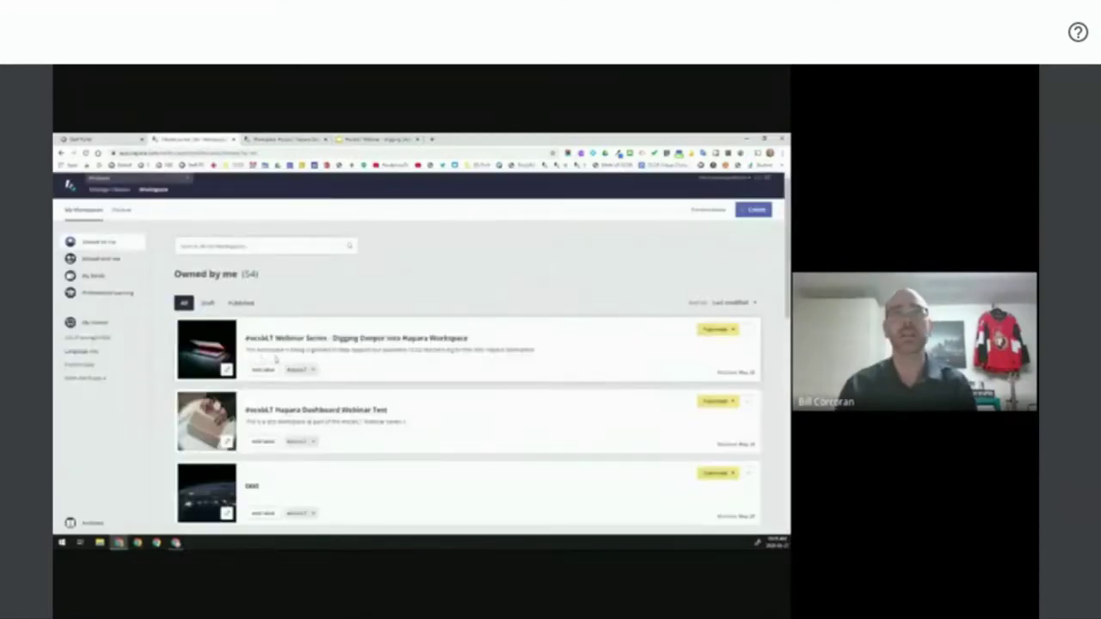
- Open the Digging Deeper webinar workspace and browse its Goals, Resources, Rubrics columns and Test card
click(342, 340)
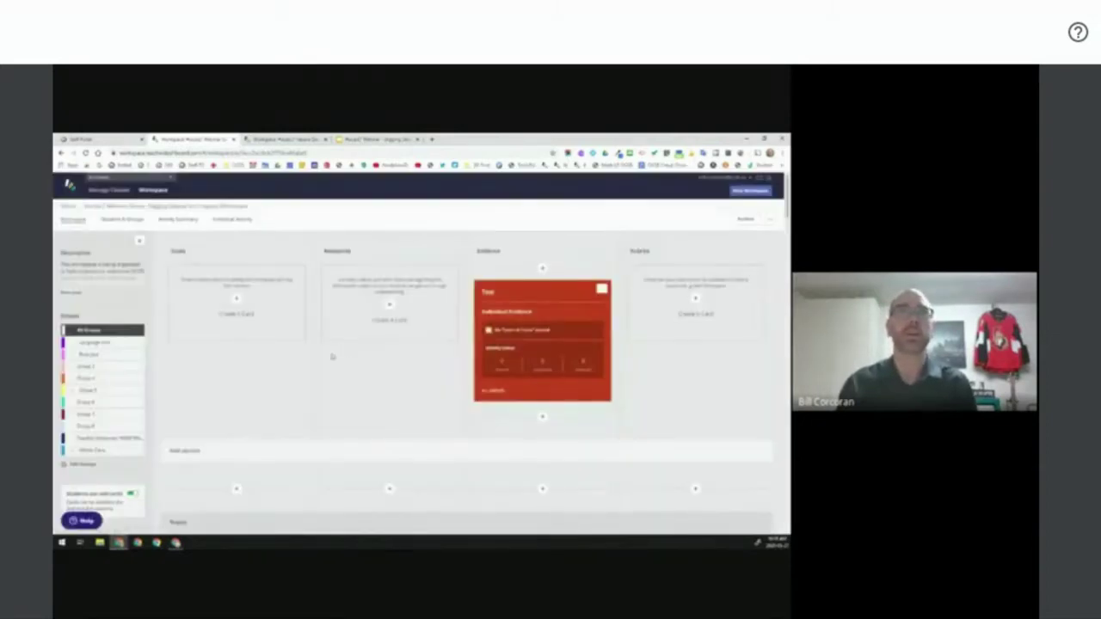
scroll(332, 356, down, 3)
scroll(339, 359, up, 2)
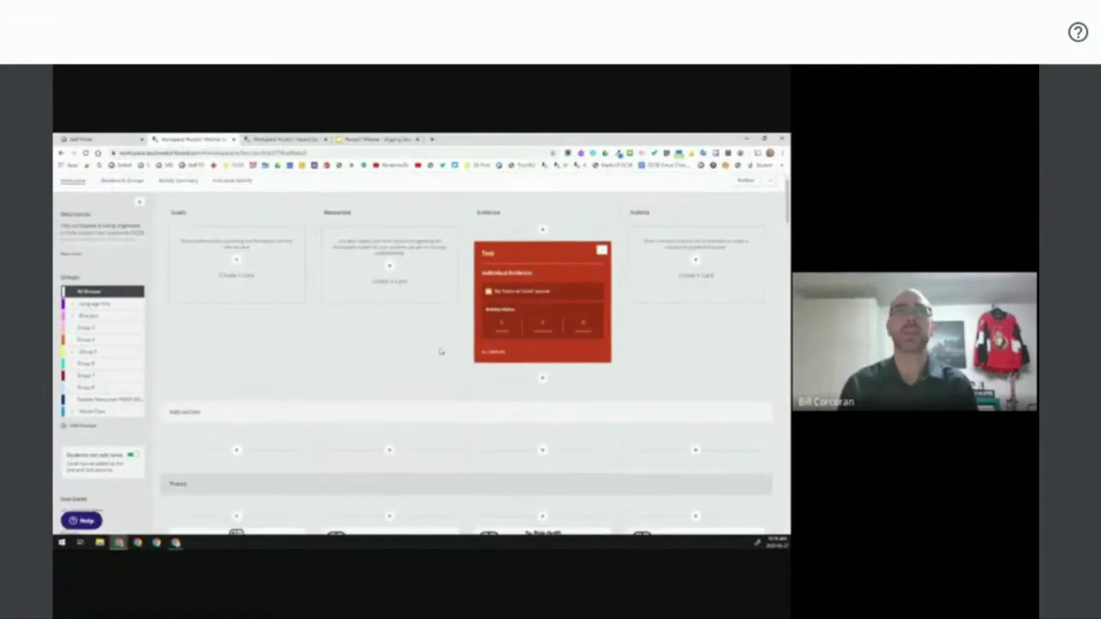
scroll(411, 351, down, 3)
scroll(413, 352, up, 3)
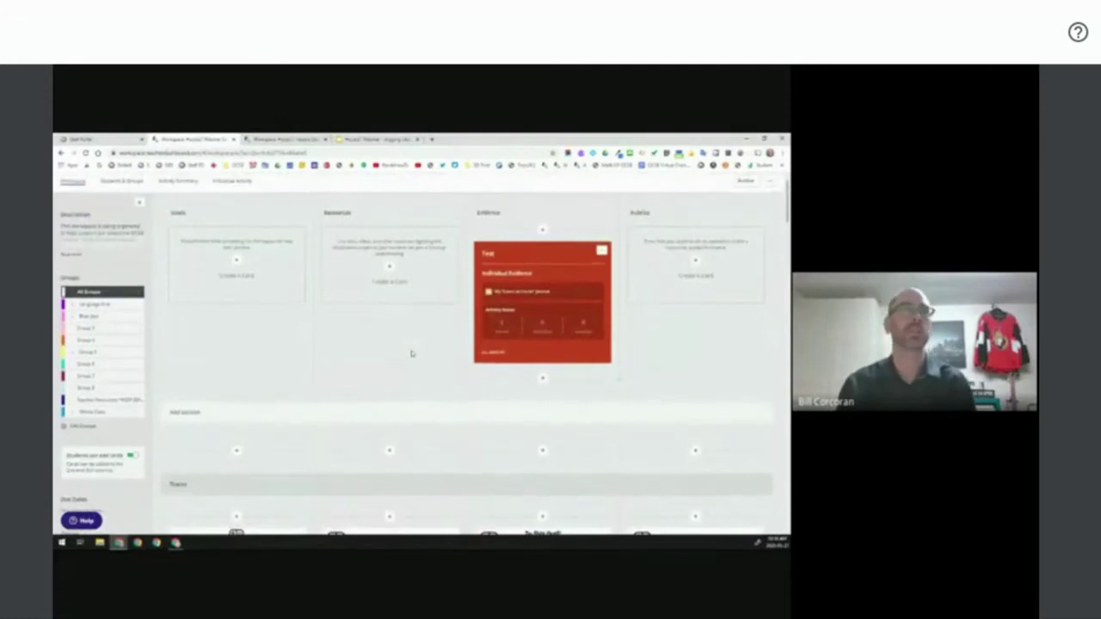
scroll(411, 352, up, 2)
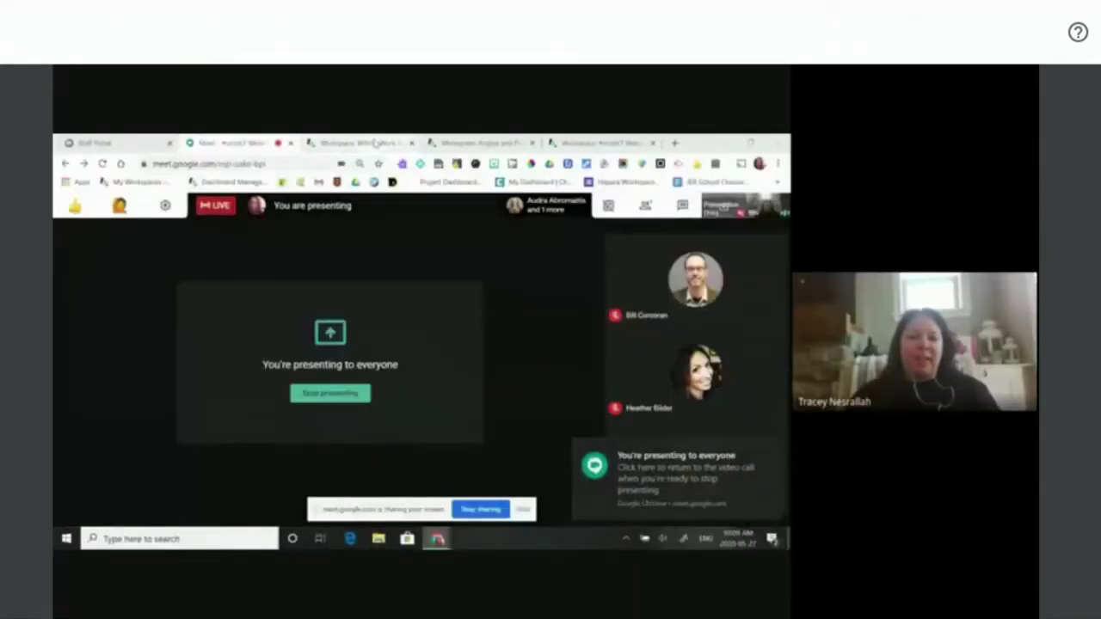
- Bring the WAH- Work At Home - Copy workspace into the presented view
click(375, 142)
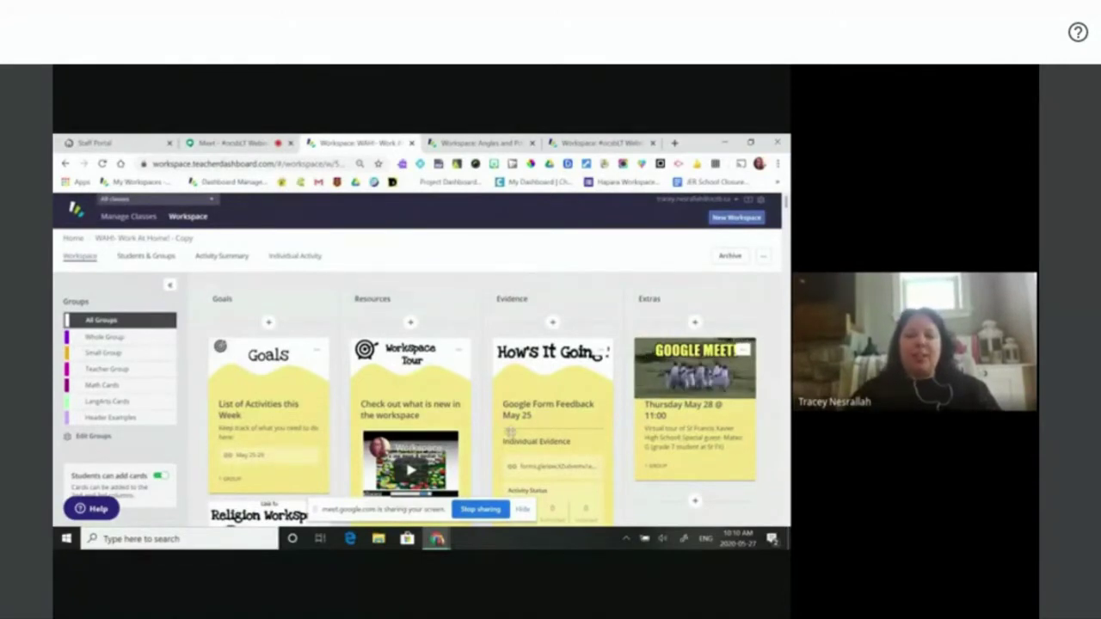
- Scroll through the WAH board's Goals, Resources, Evidence and Extras cards
scroll(511, 432, down, 5)
scroll(511, 437, up, 3)
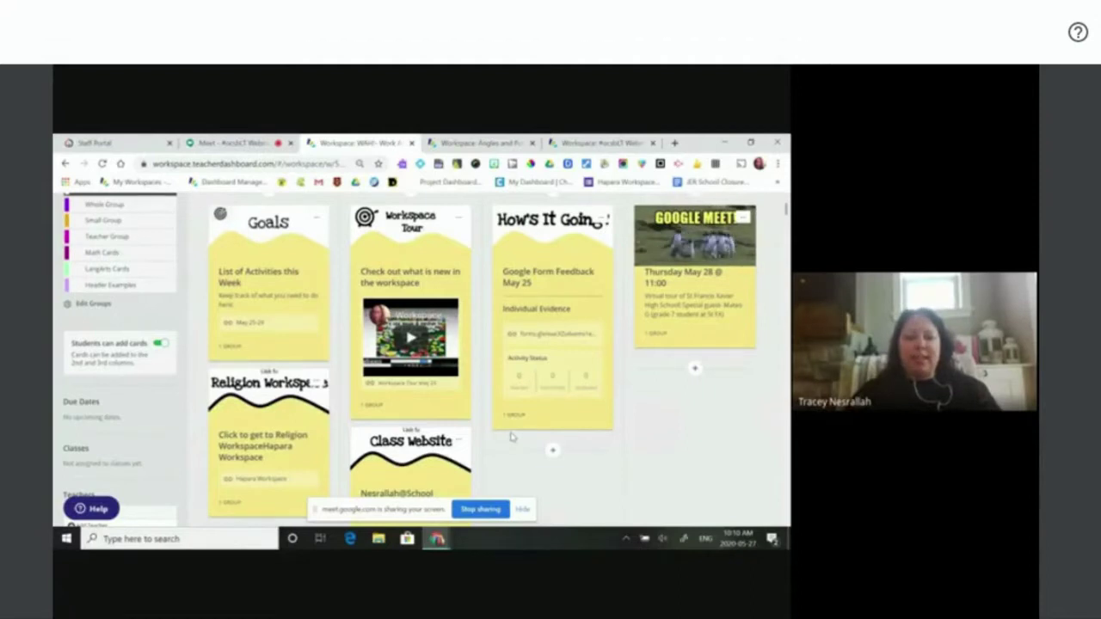
scroll(511, 437, down, 1)
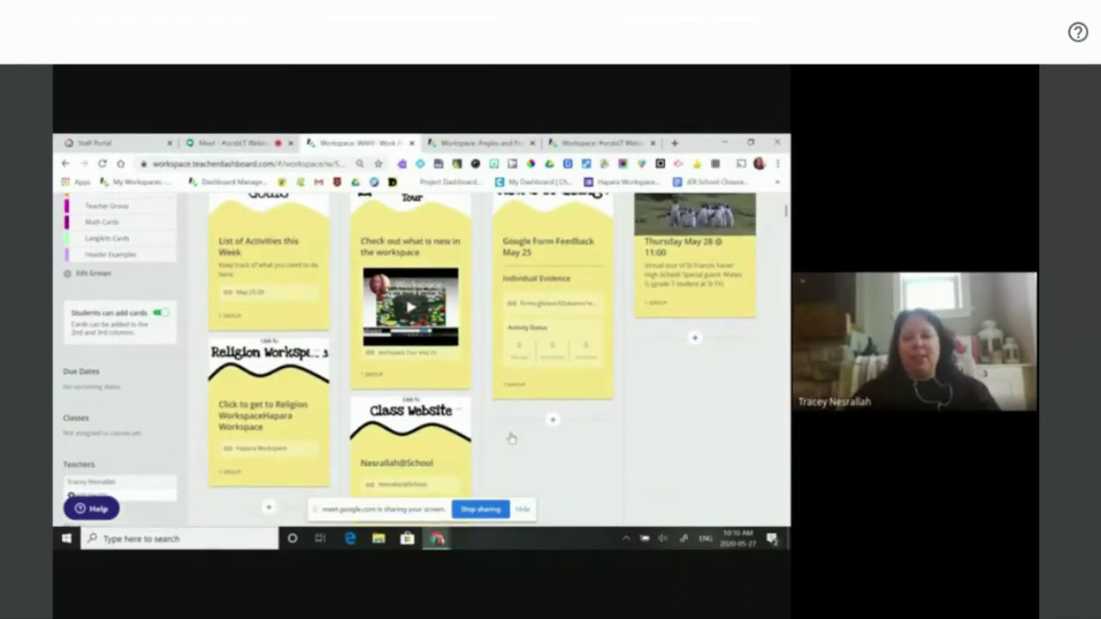
scroll(511, 437, down, 10)
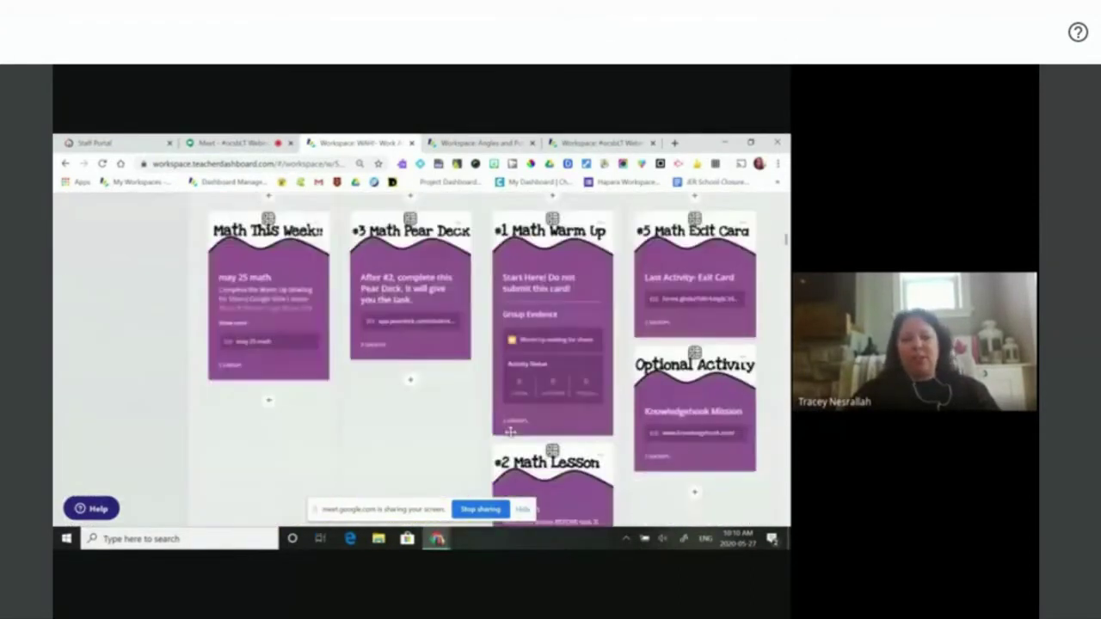
scroll(511, 438, down, 5)
scroll(511, 437, up, 10)
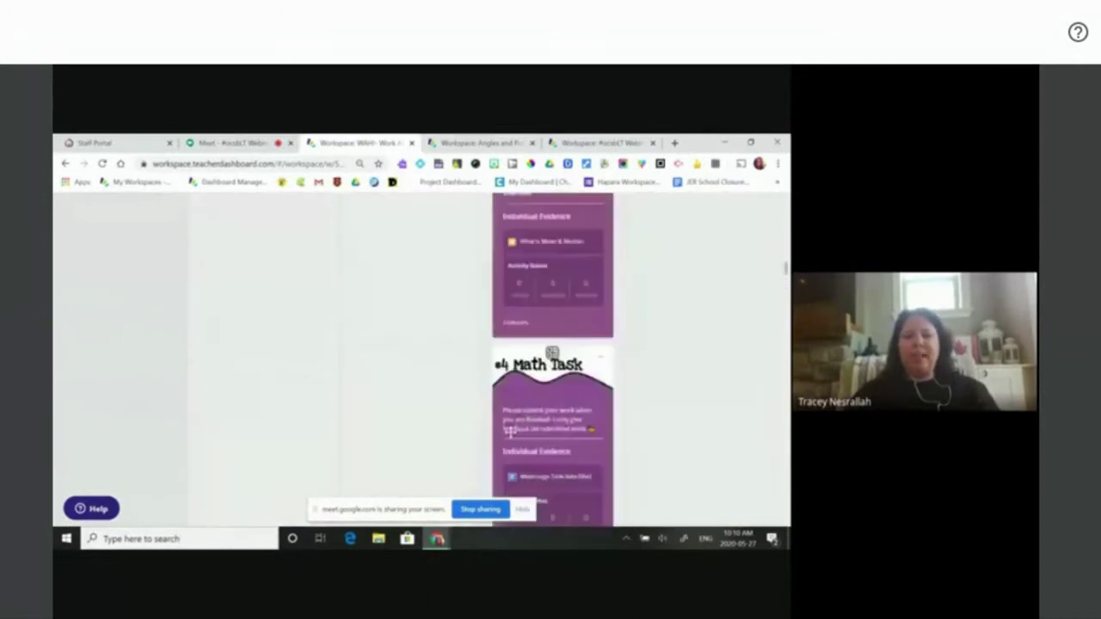
scroll(512, 437, up, 10)
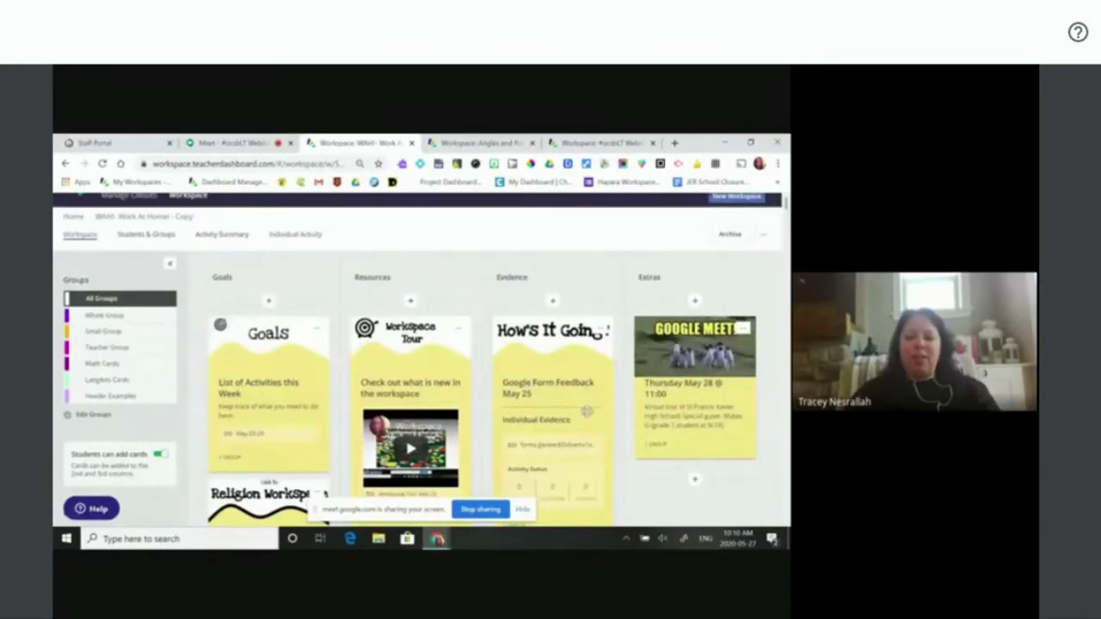
scroll(587, 412, down, 3)
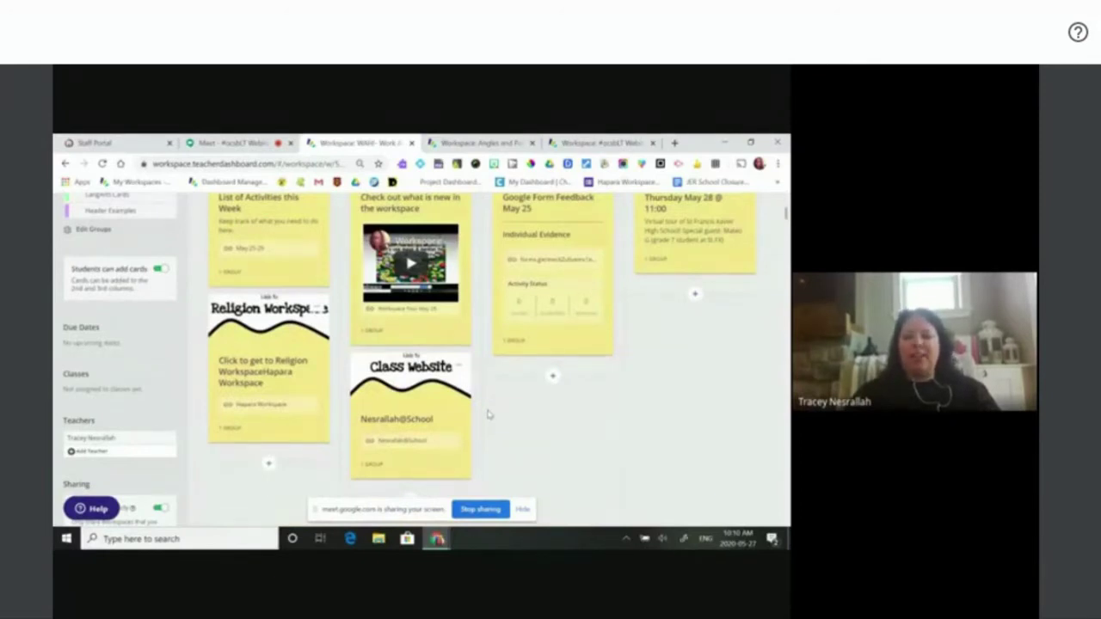
scroll(487, 414, up, 3)
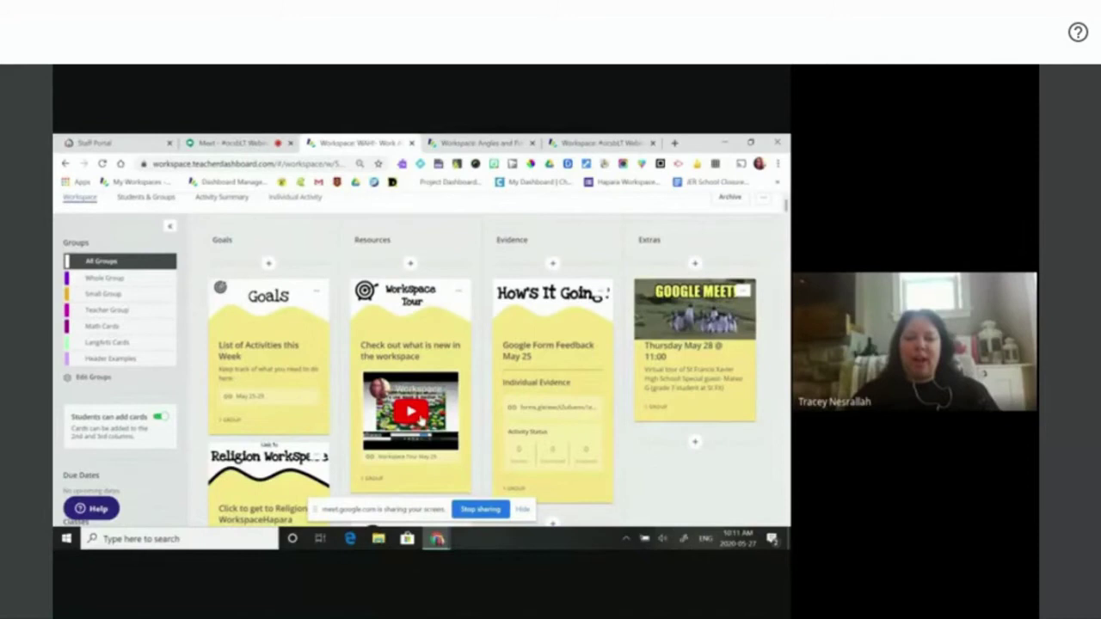
- Play the Workspace Tour card's video full screen, then exit back to the board
click(421, 418)
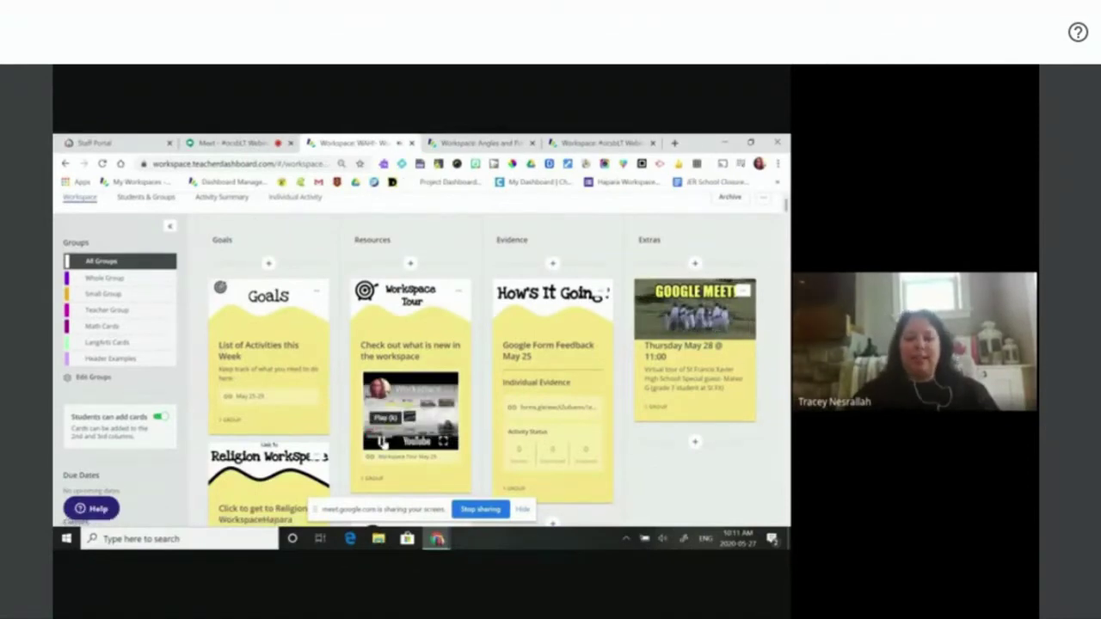
click(442, 441)
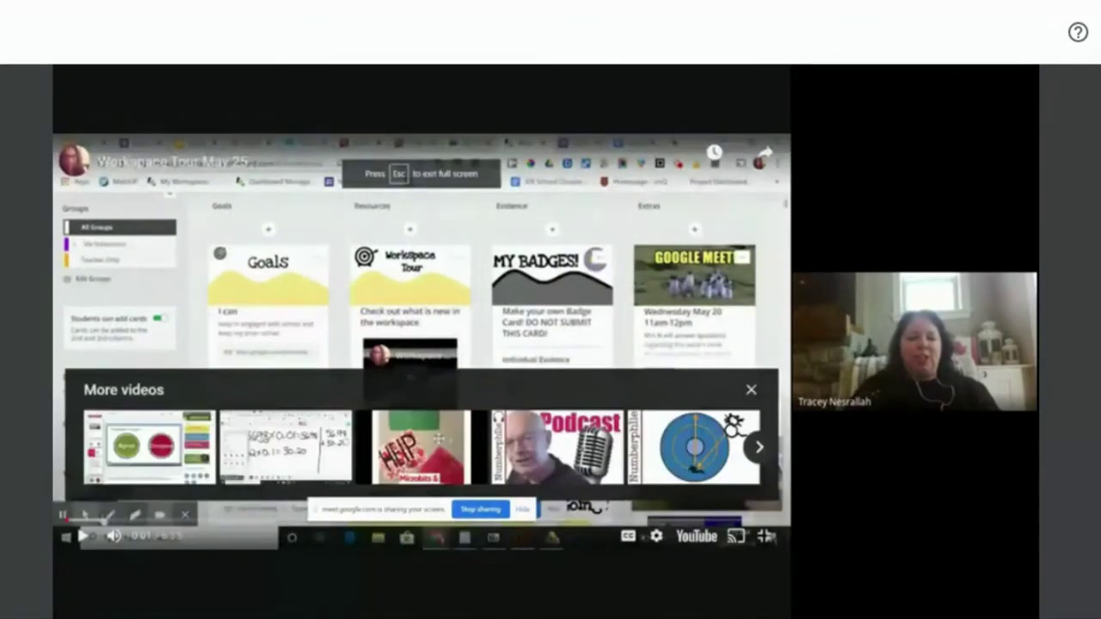
key(Escape)
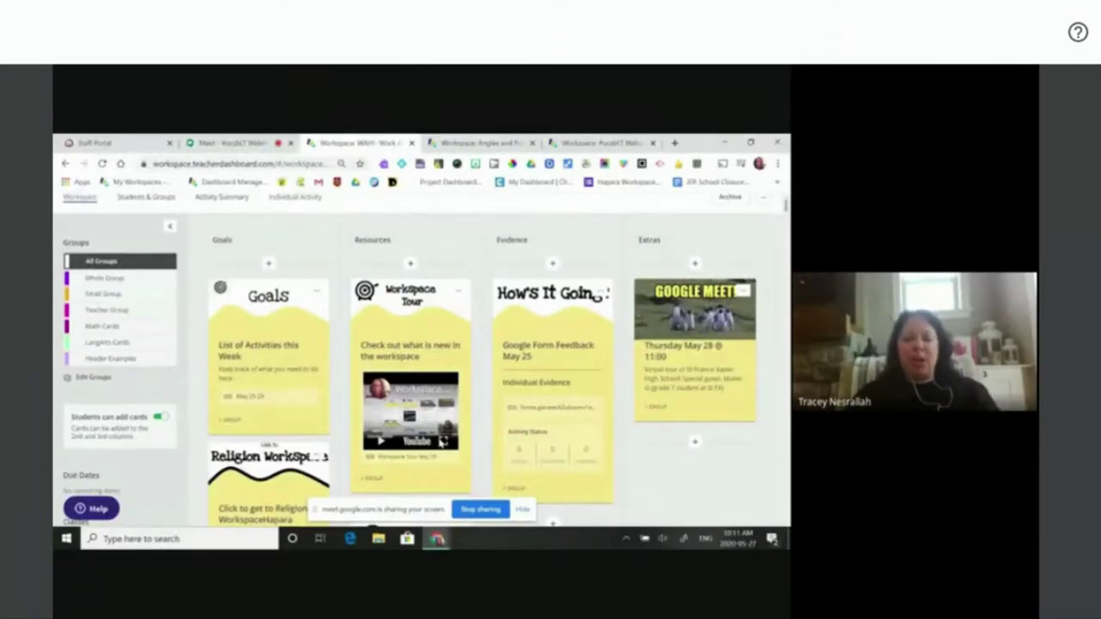
scroll(498, 467, down, 2)
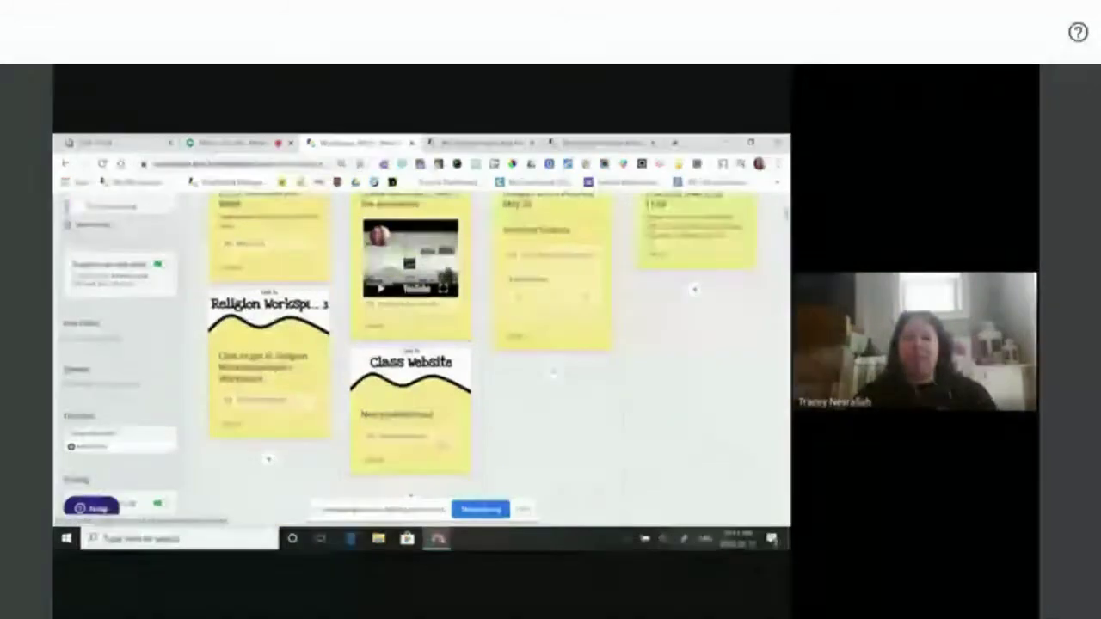
scroll(498, 467, up, 2)
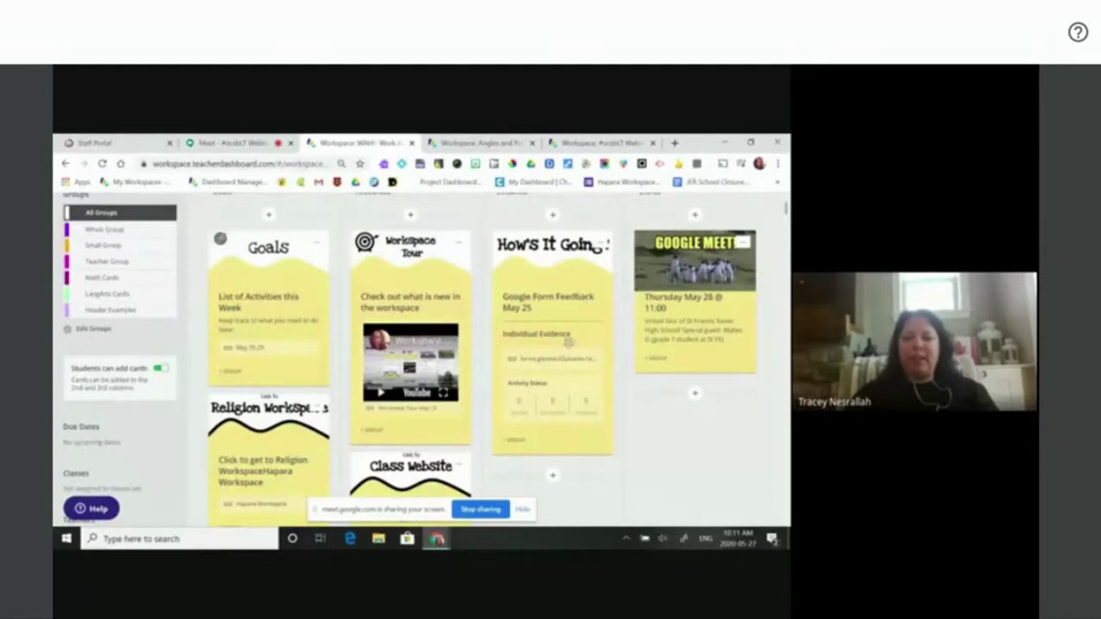
click(566, 357)
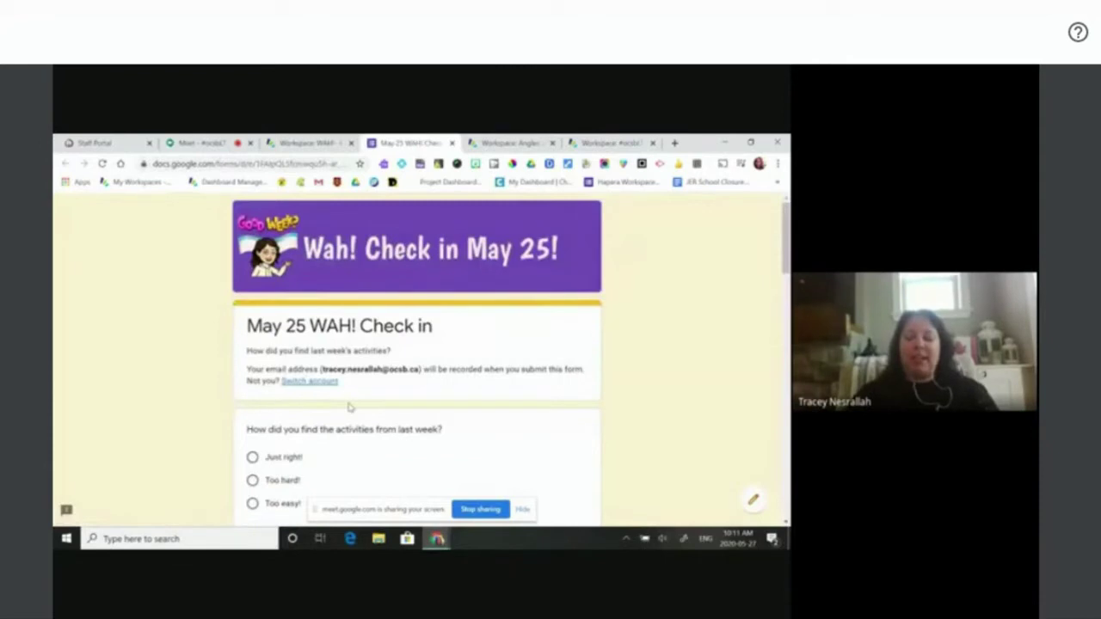
scroll(350, 407, down, 3)
scroll(350, 407, up, 2)
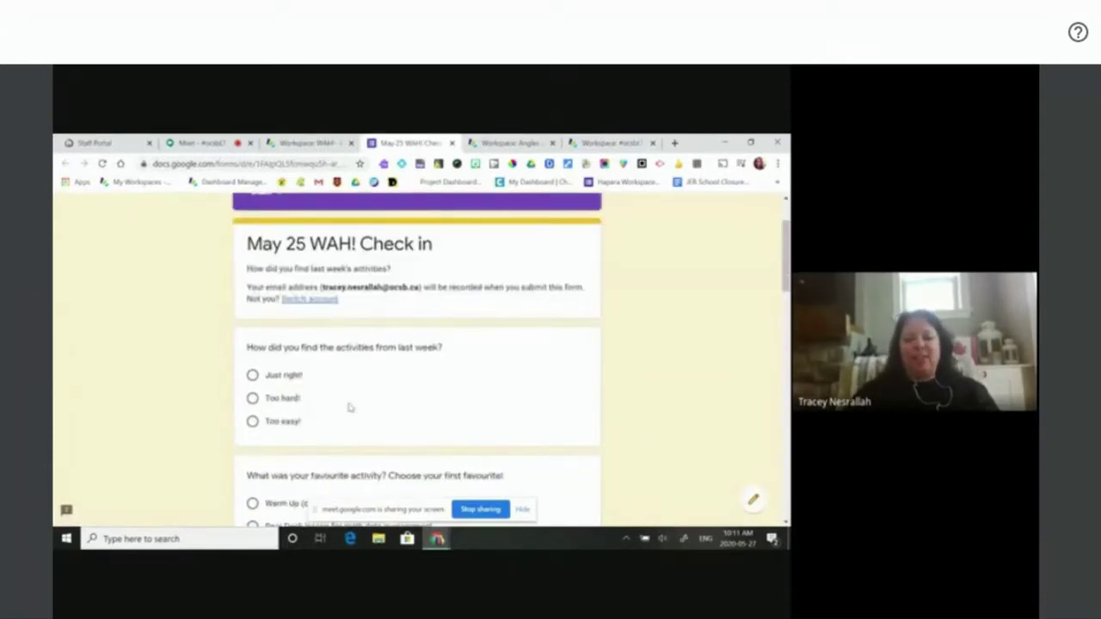
click(453, 145)
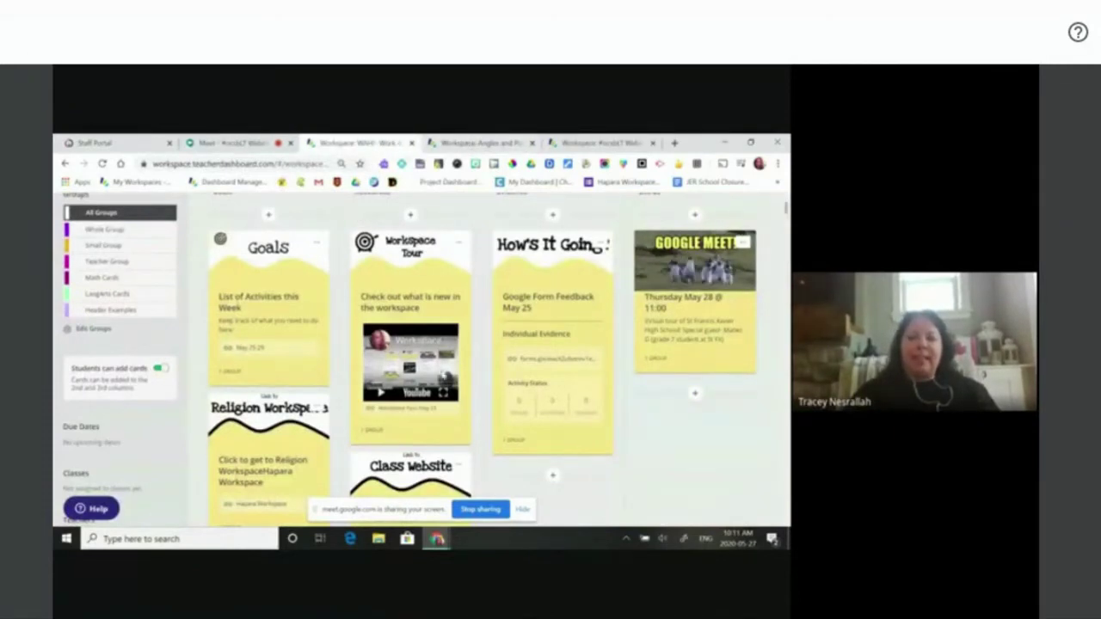
- Scroll down to the Math cards, then switch to the Angles and Polygons - Copy workspace
scroll(463, 370, down, 2)
scroll(463, 370, down, 10)
scroll(462, 370, down, 2)
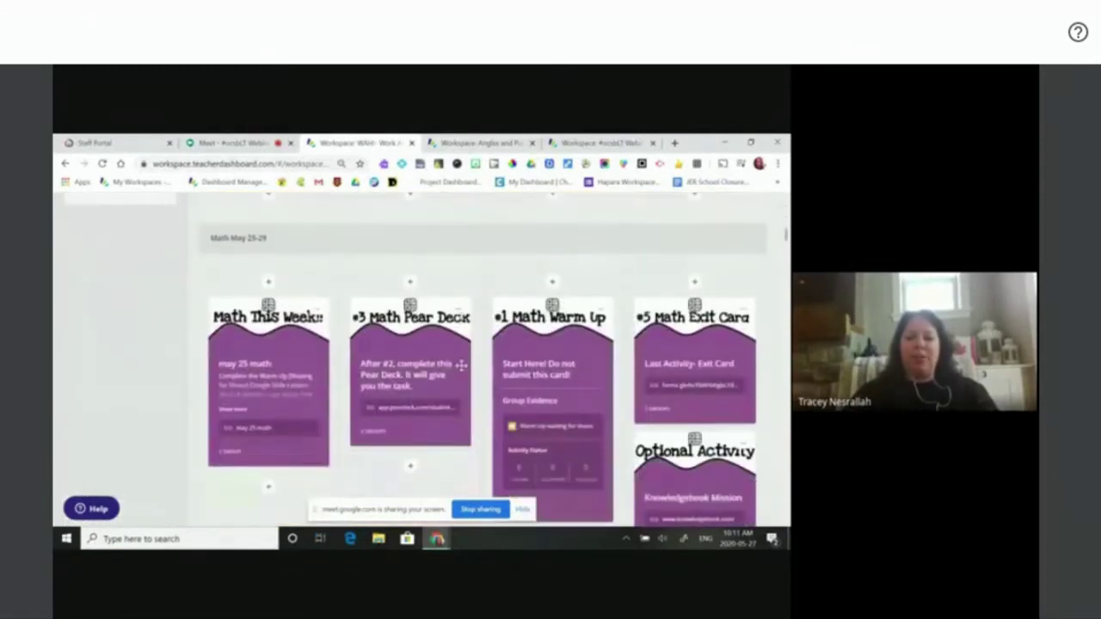
scroll(462, 364, up, 5)
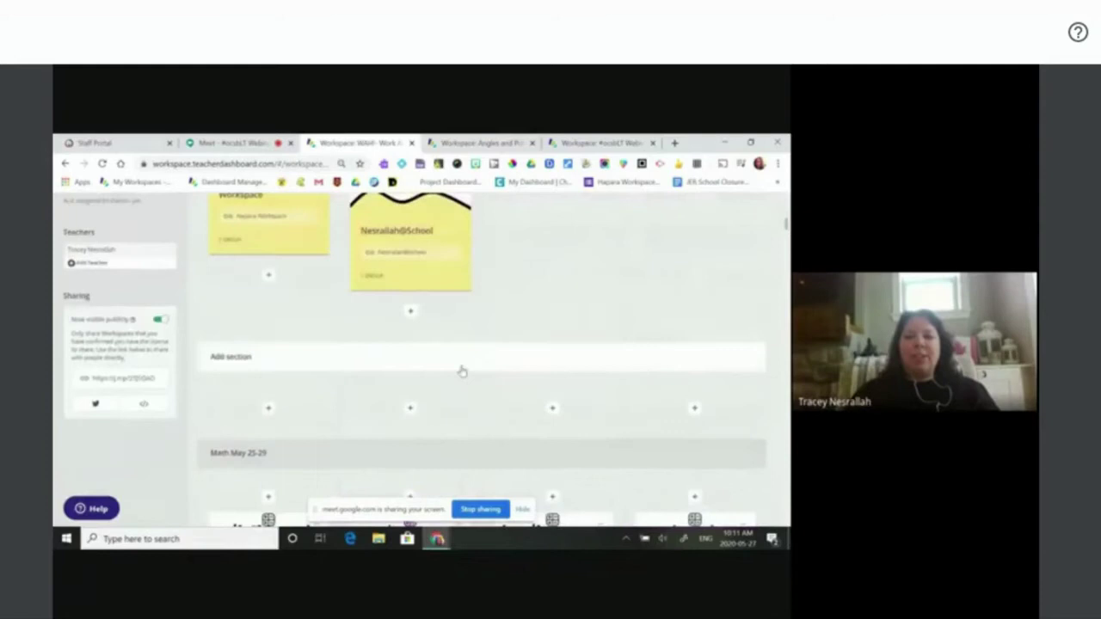
click(487, 143)
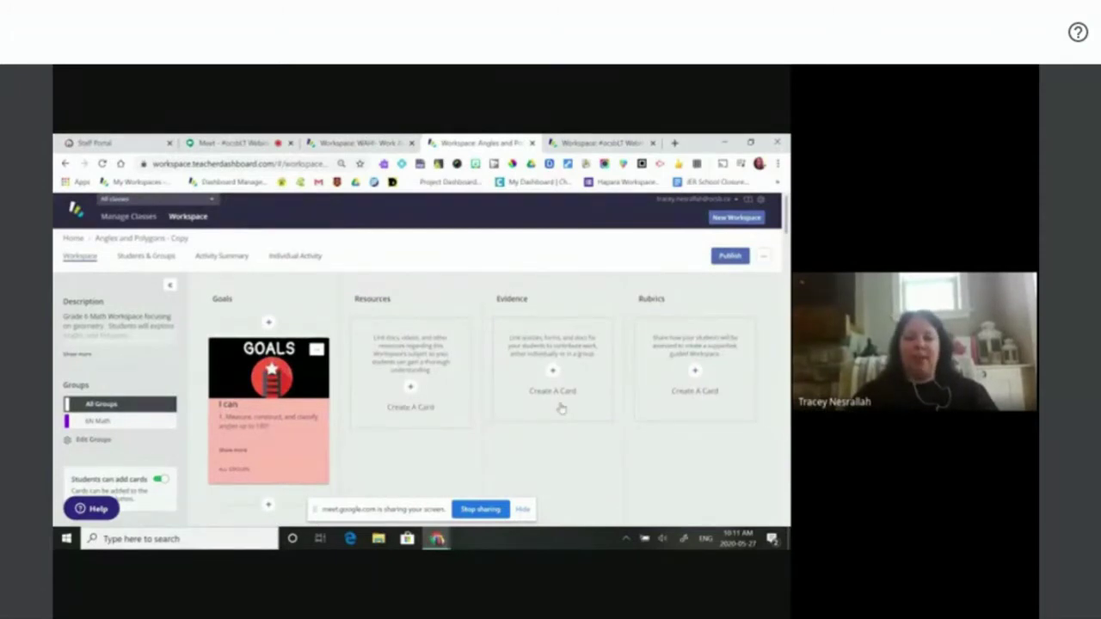
- Move the 3. Comparing Quadrilateral section up two places to the top of the board
scroll(560, 405, down, 2)
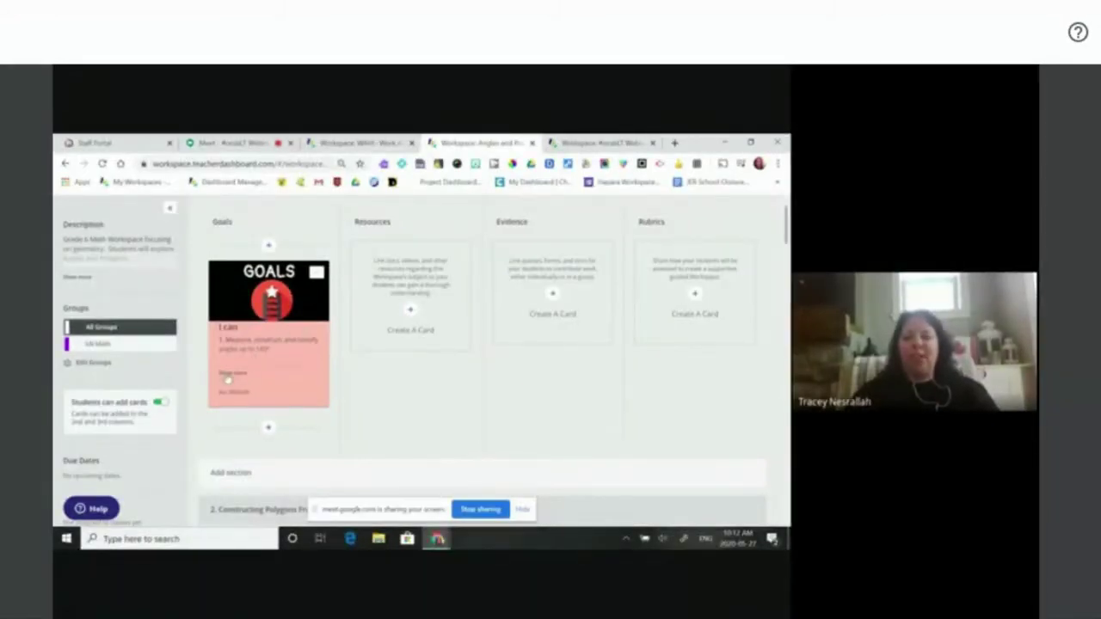
scroll(510, 387, down, 5)
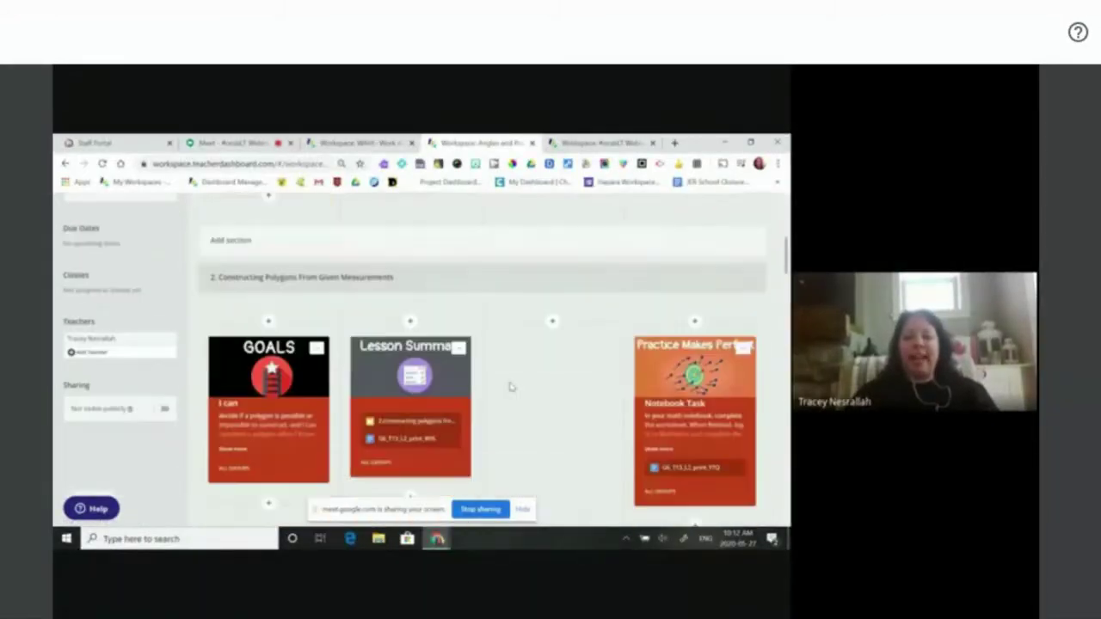
scroll(511, 387, down, 5)
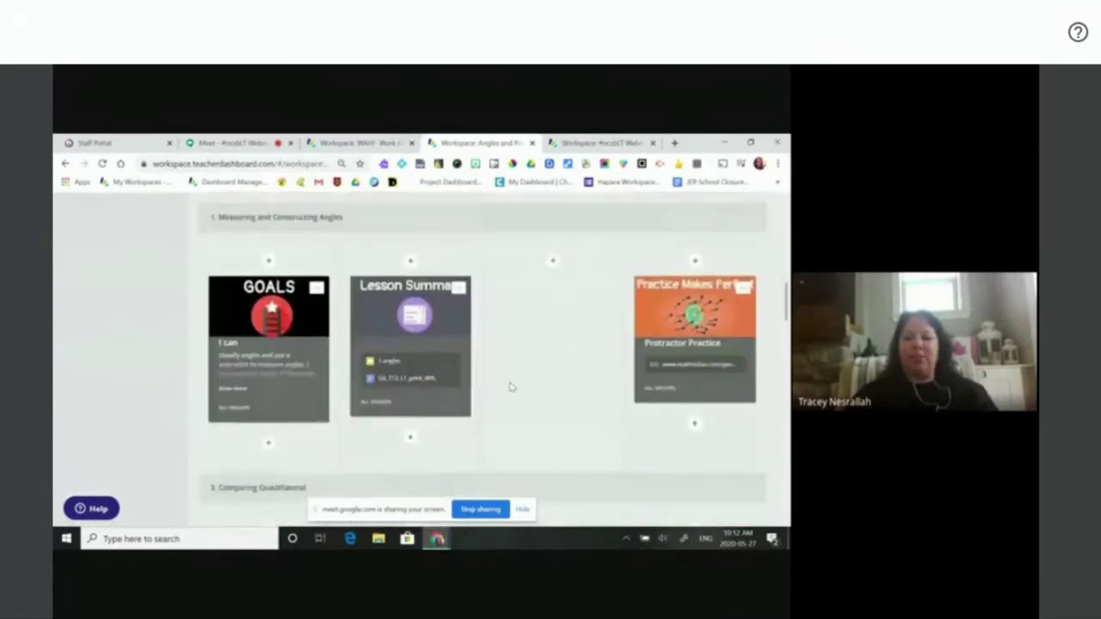
scroll(511, 383, down, 5)
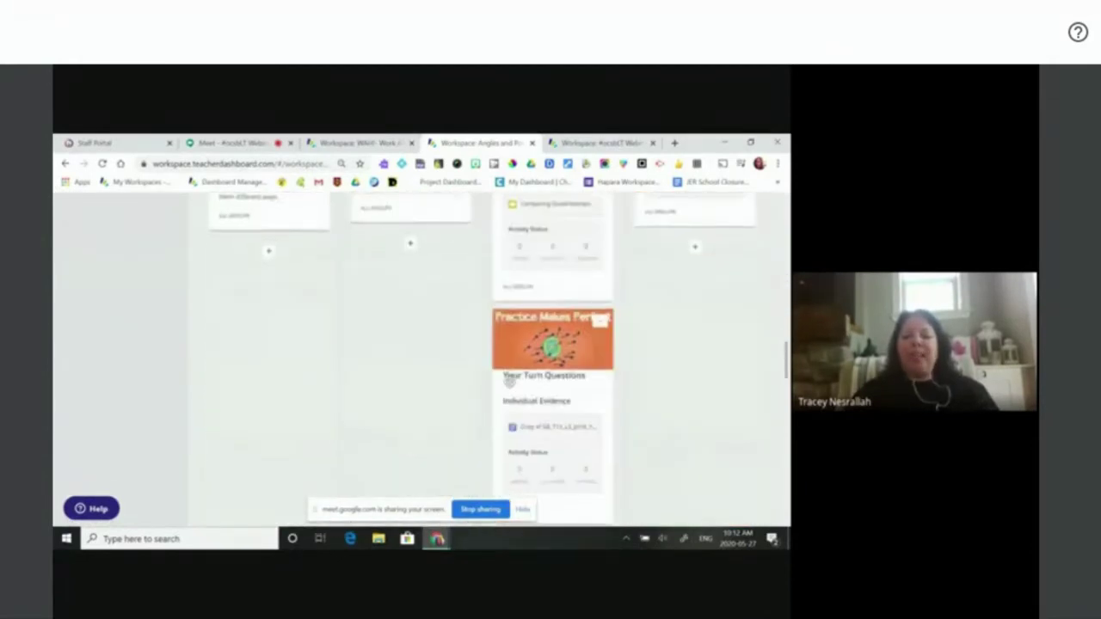
scroll(510, 383, up, 5)
scroll(510, 384, up, 5)
scroll(510, 388, down, 3)
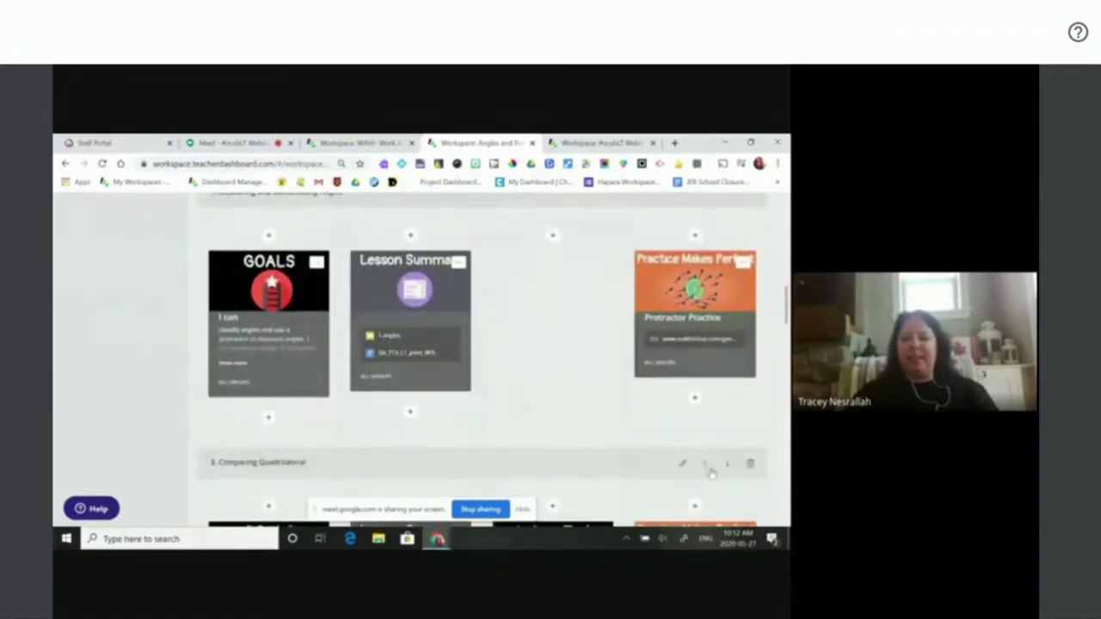
click(706, 467)
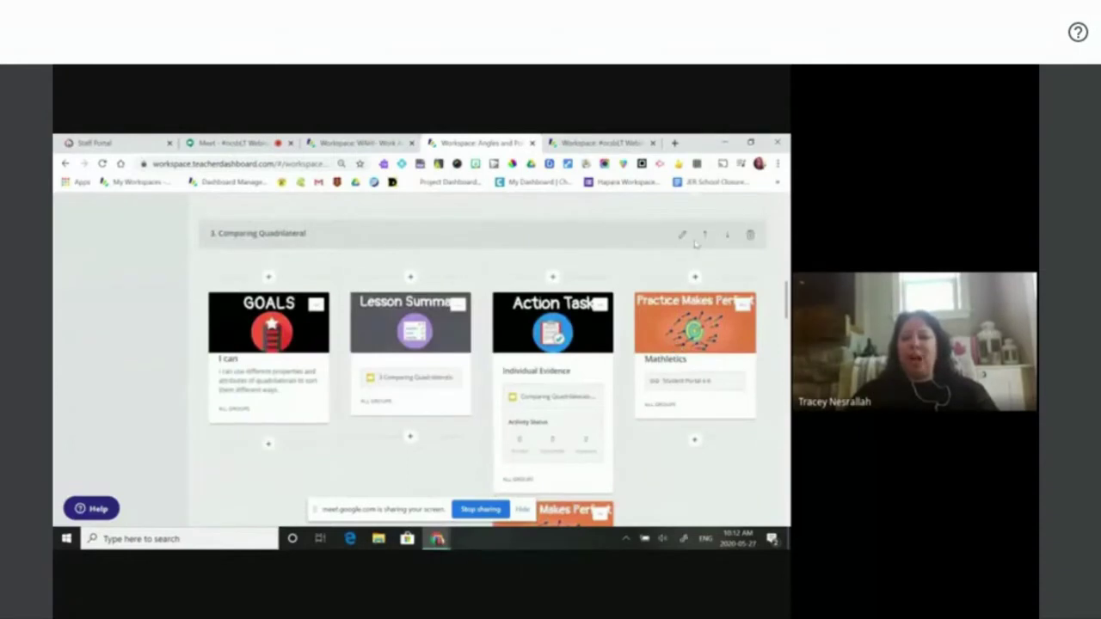
click(704, 240)
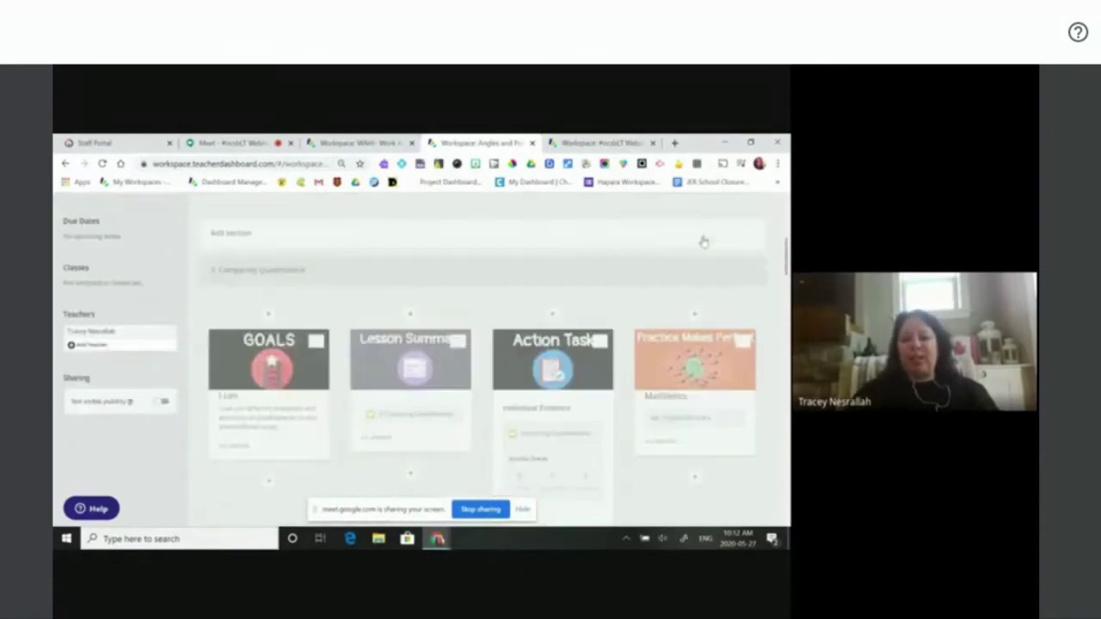
- Back on the Work At Home board, add a section named 'math week' above Math May 25-29
click(351, 143)
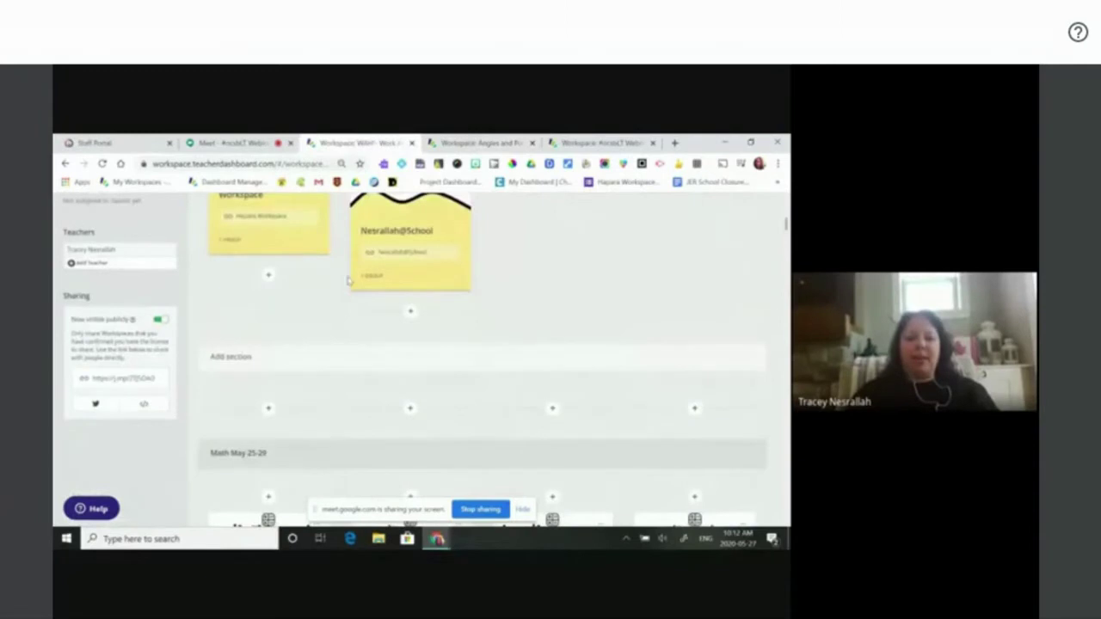
scroll(391, 407, down, 3)
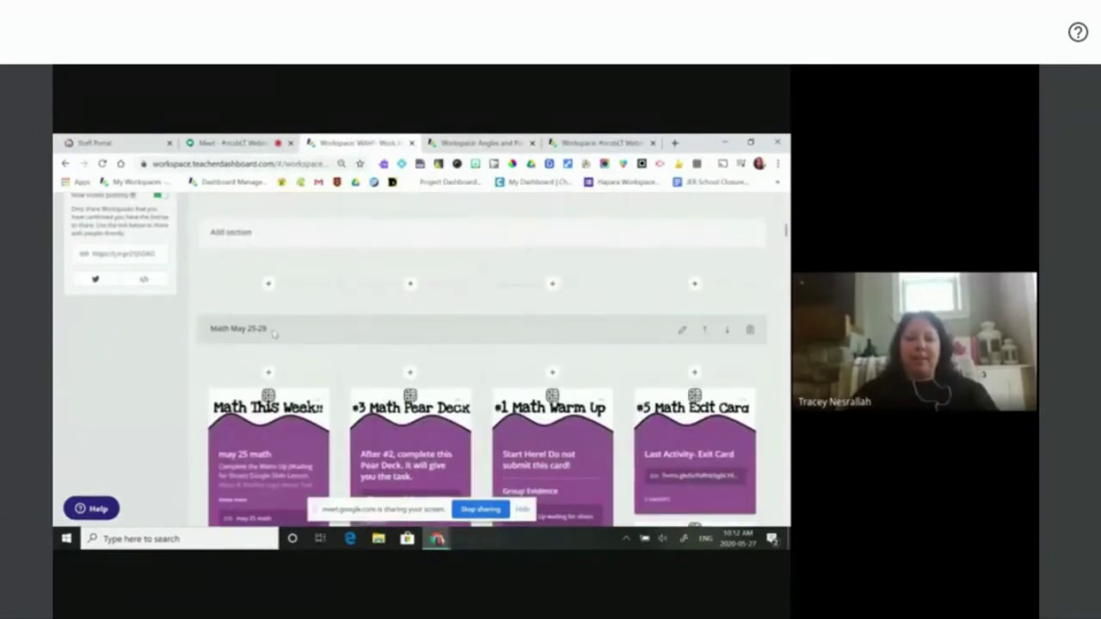
click(288, 234)
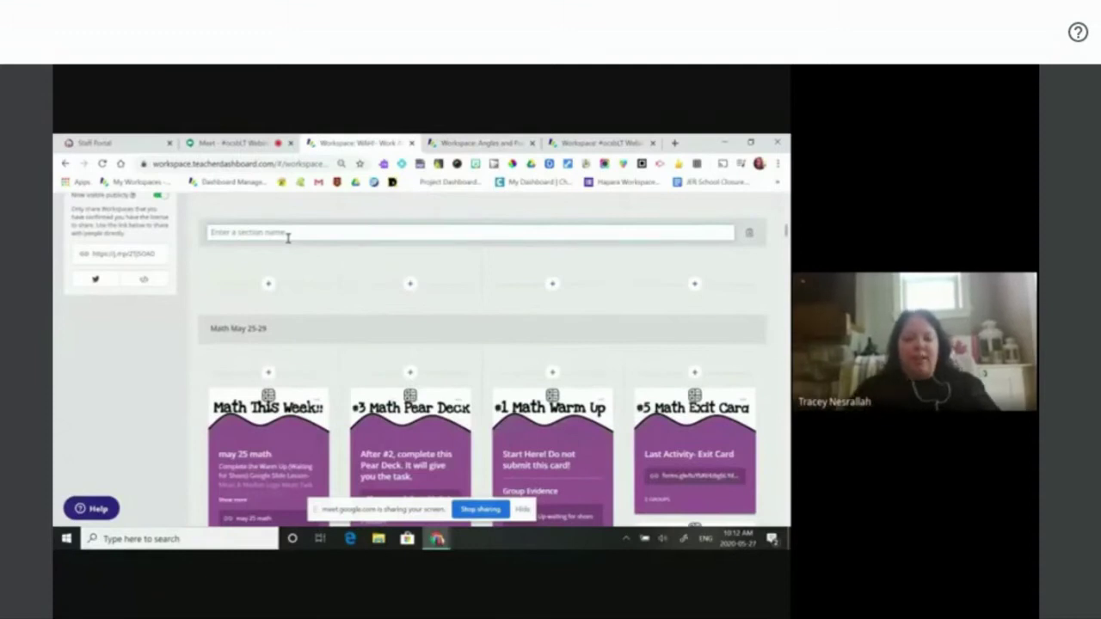
text(math week)
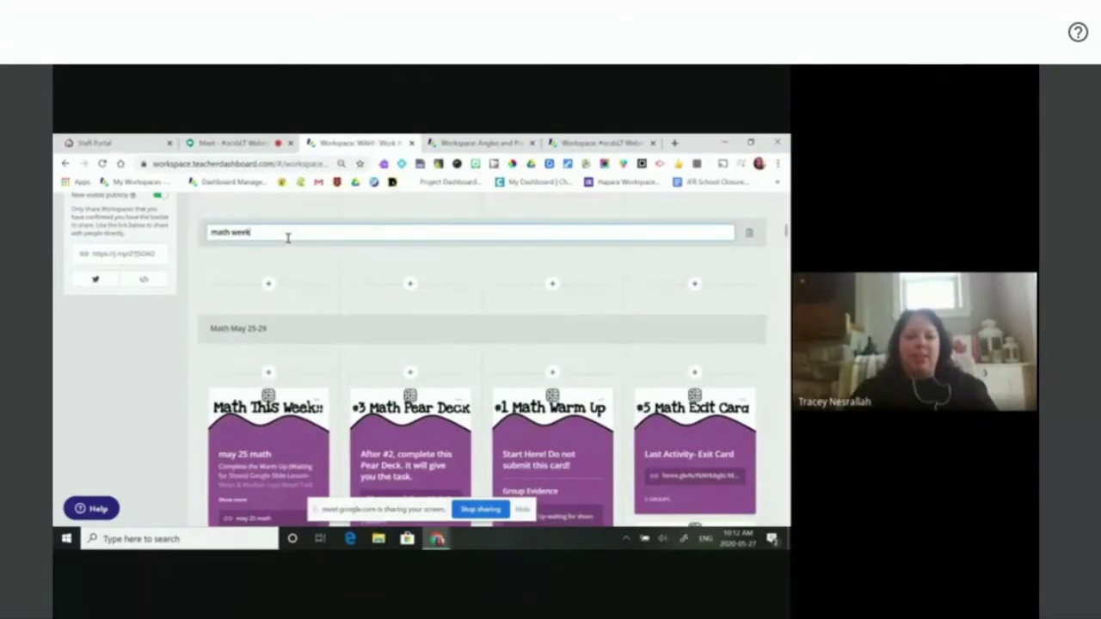
key(Return)
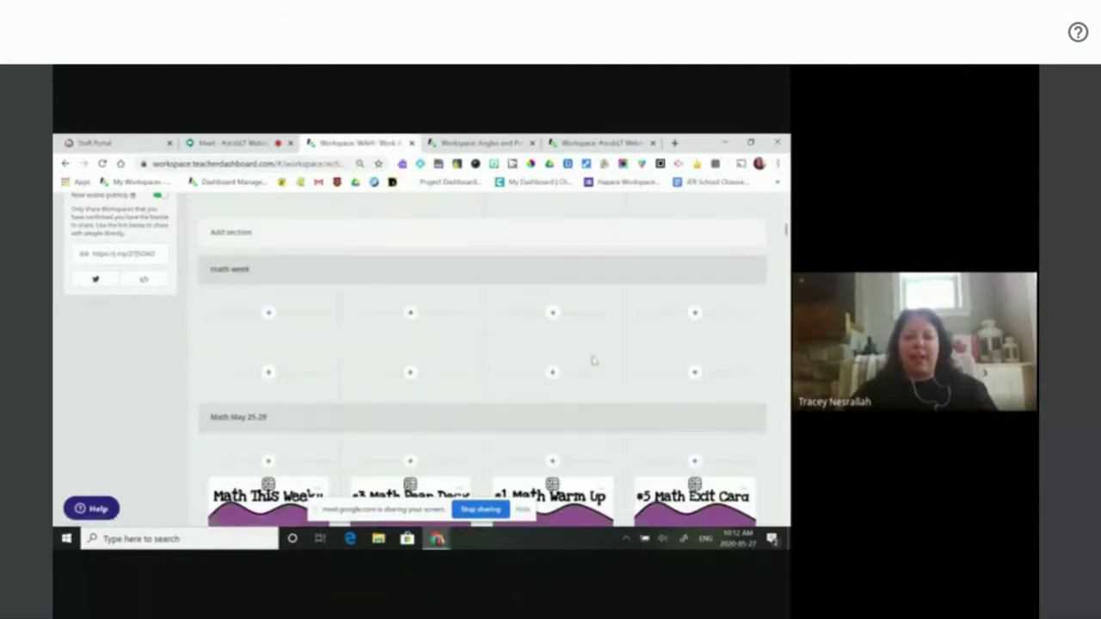
scroll(592, 362, down, 3)
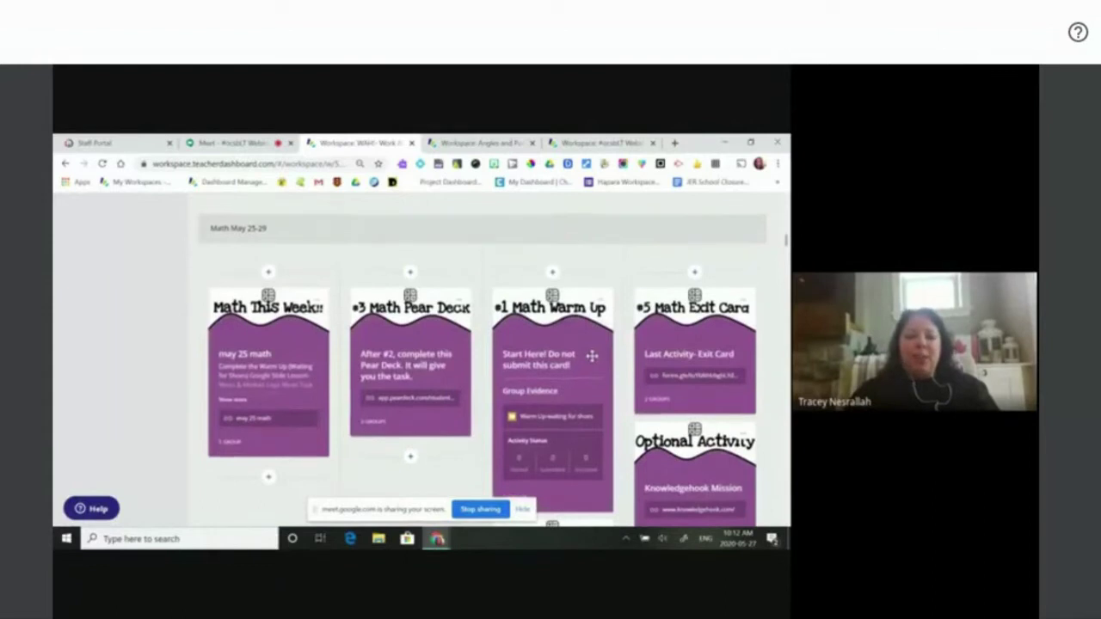
scroll(592, 358, up, 10)
scroll(592, 361, up, 1)
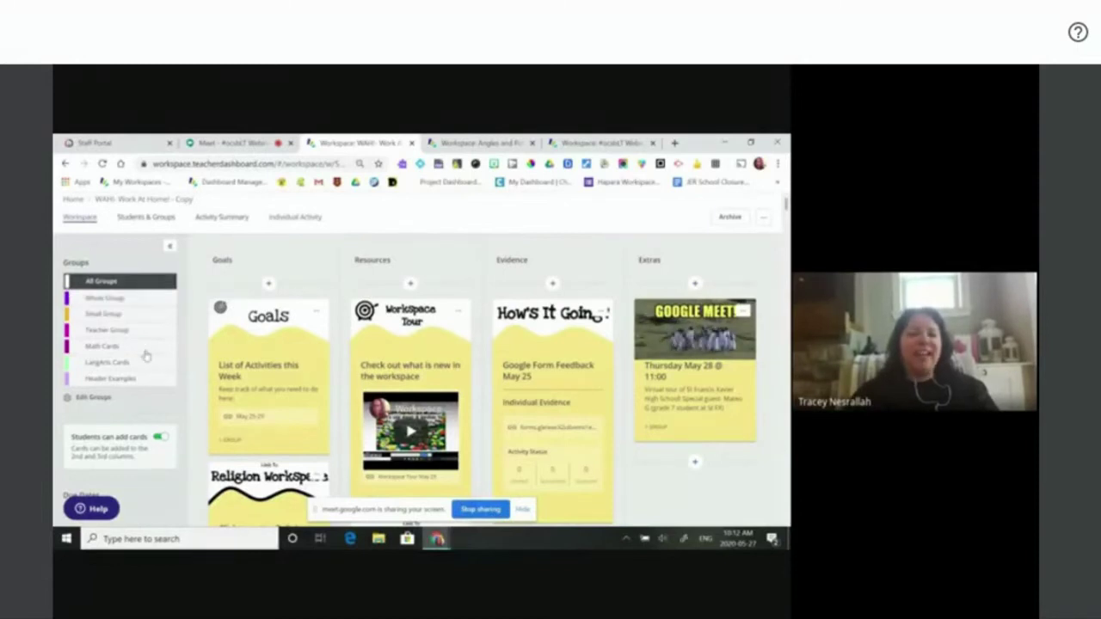
scroll(120, 340, down, 1)
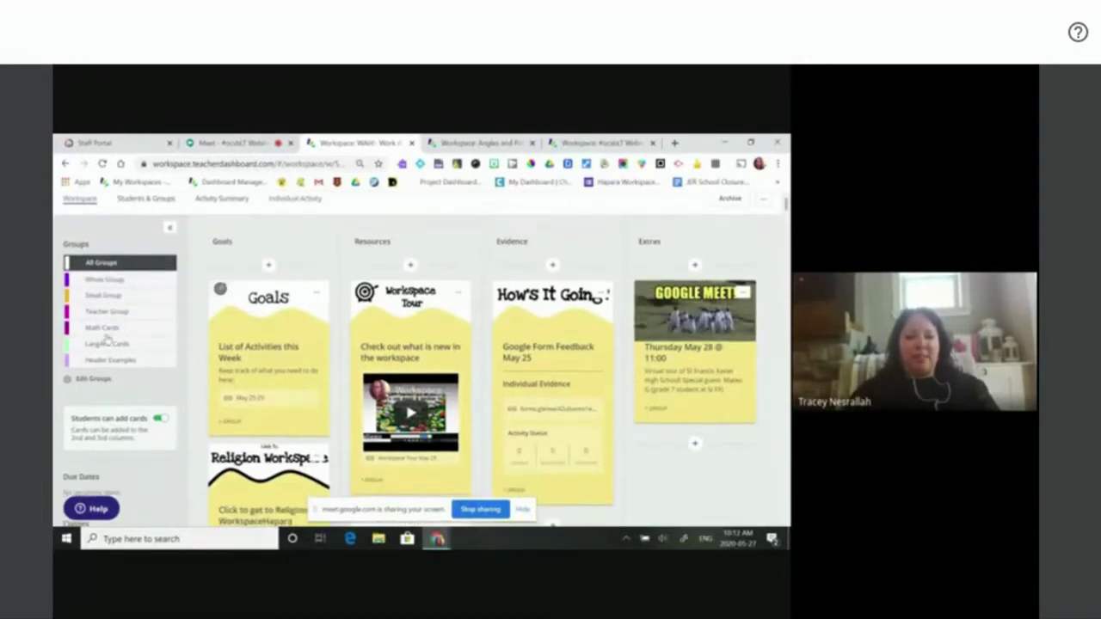
- Filter to Math Cards and review the empty math week section and Math May 25-29's purple cards
click(103, 329)
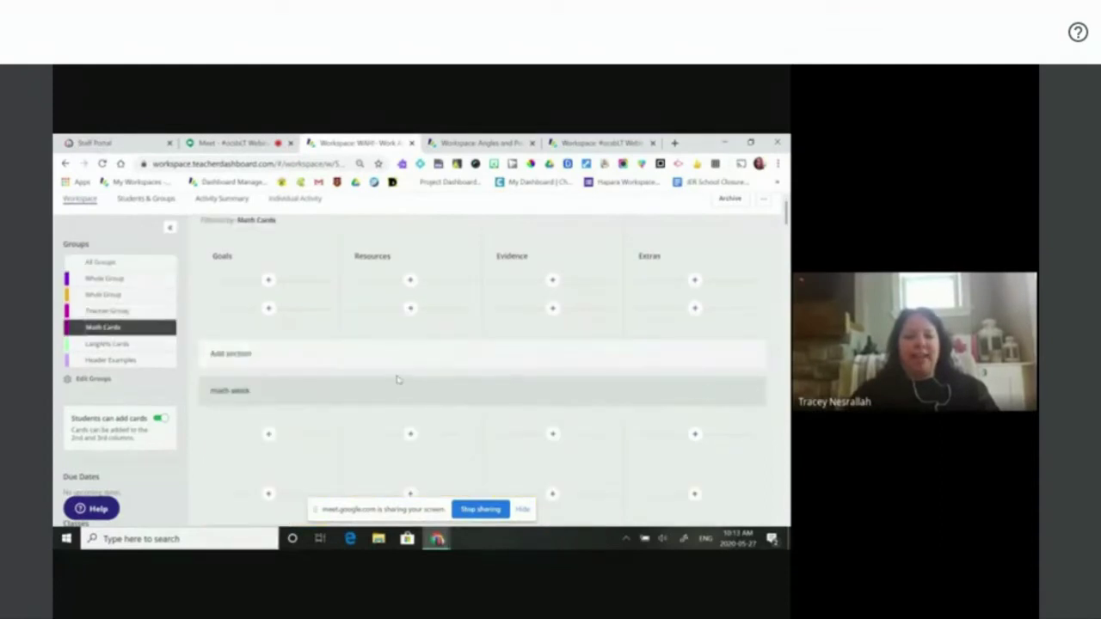
scroll(491, 384, down, 1)
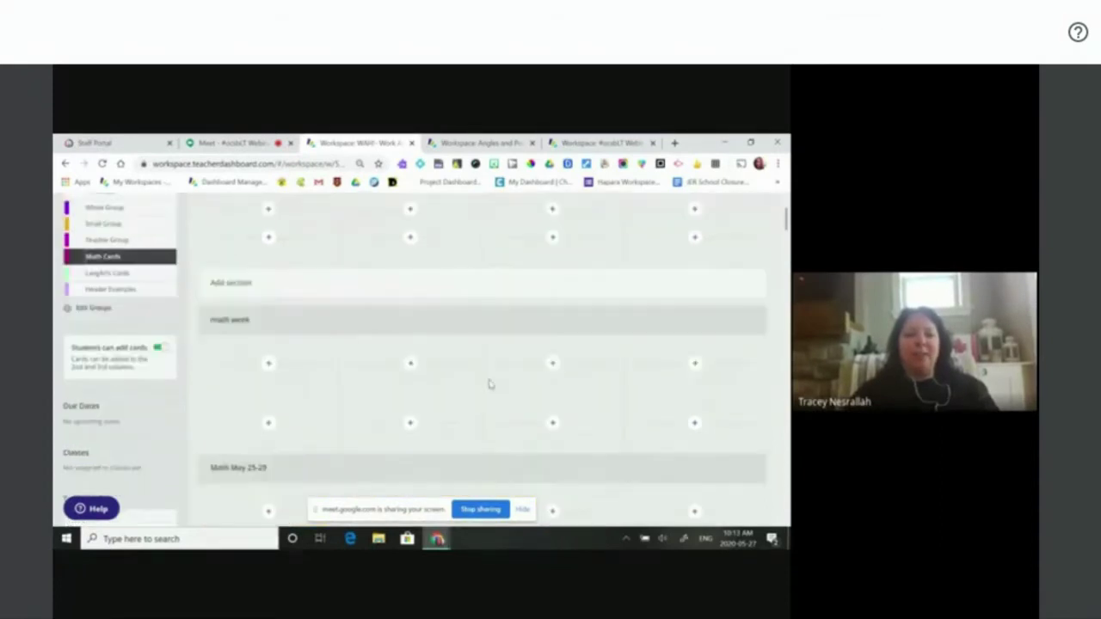
scroll(509, 392, down, 3)
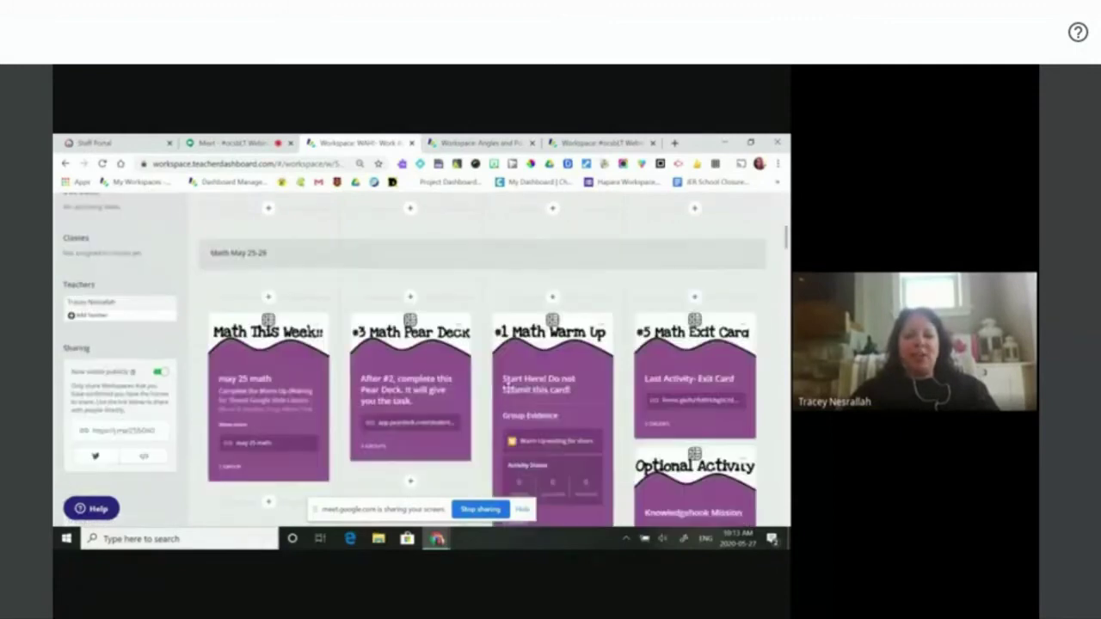
scroll(506, 384, down, 10)
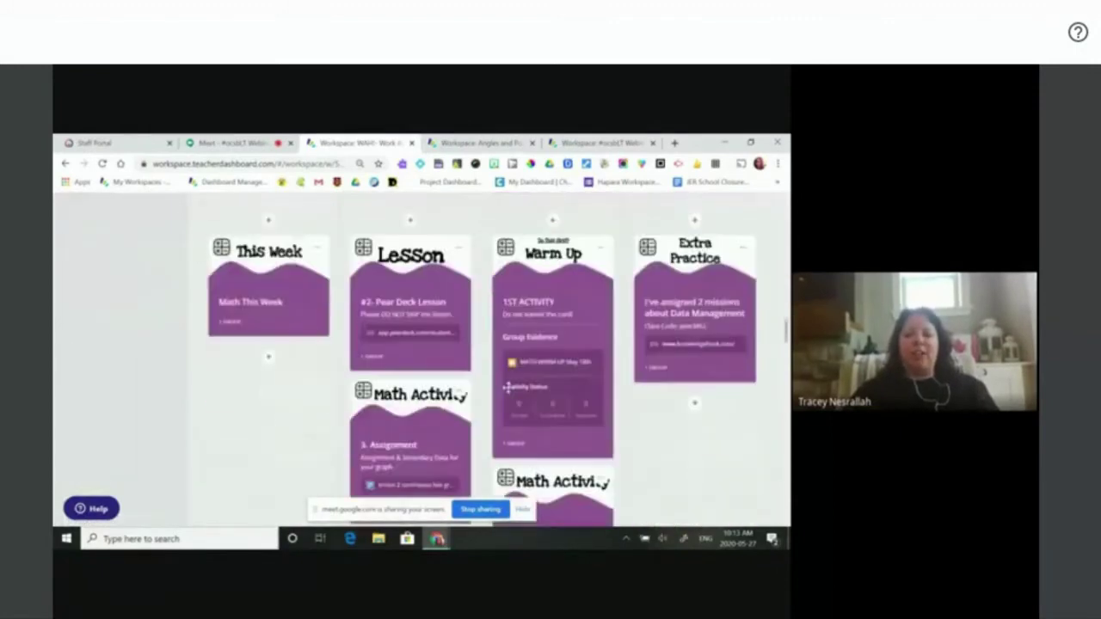
scroll(508, 387, up, 15)
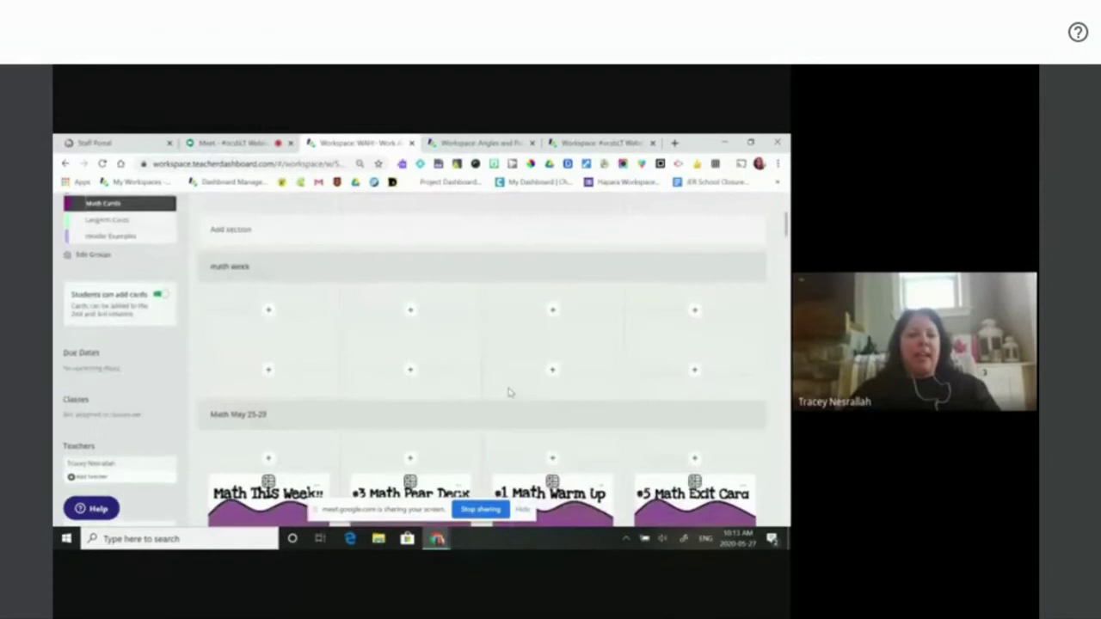
- Filter to LangArts Cards, review the Language Arts section, then switch back to All Groups
click(108, 321)
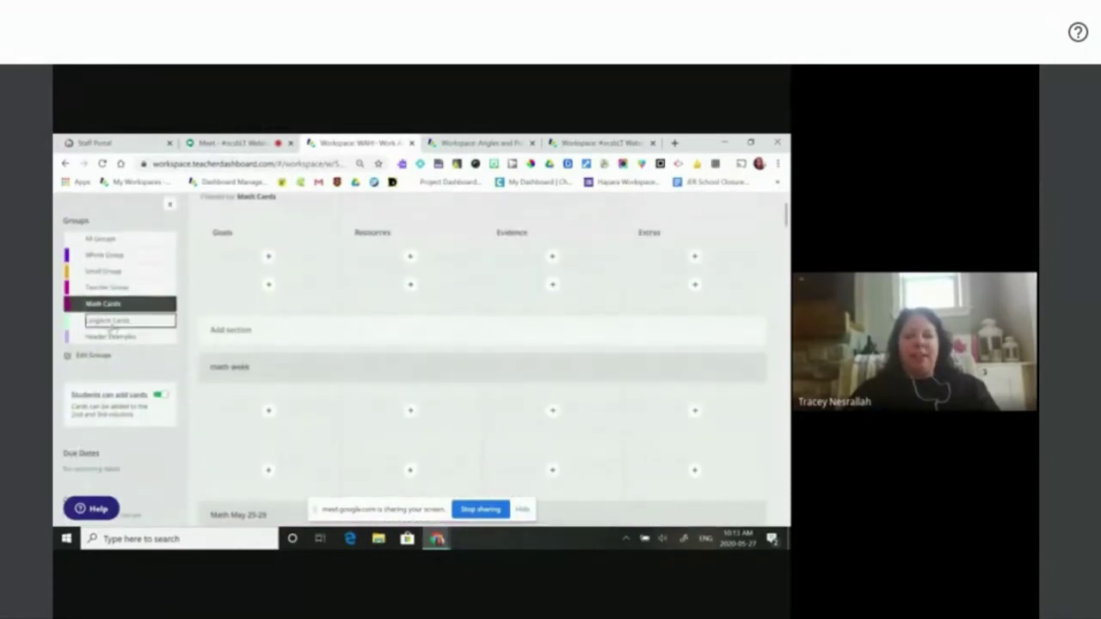
scroll(448, 410, down, 5)
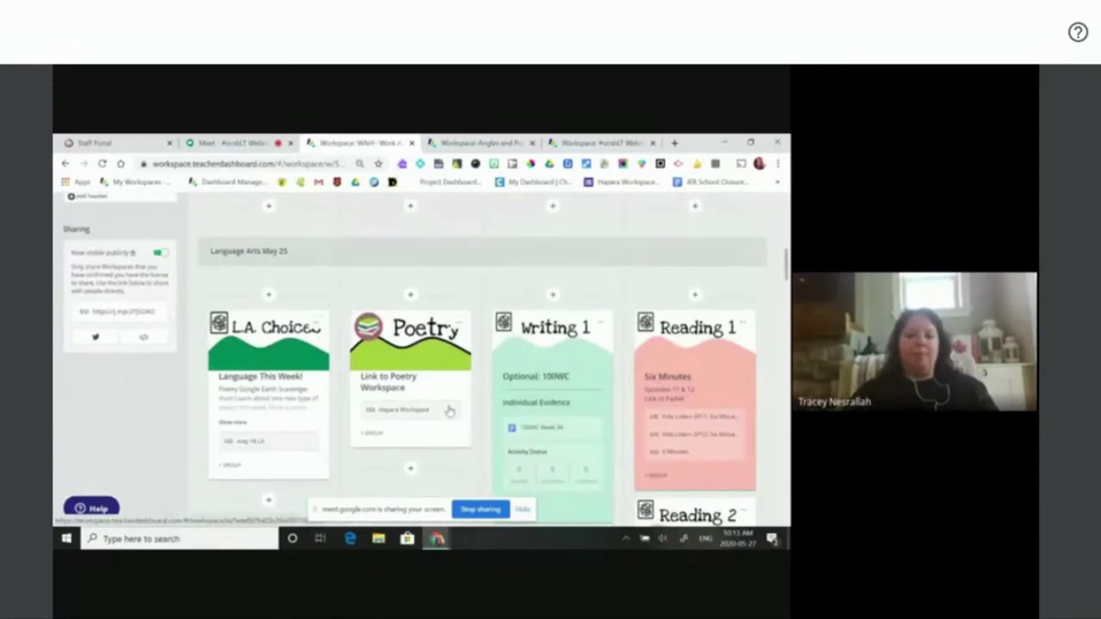
scroll(449, 411, up, 2)
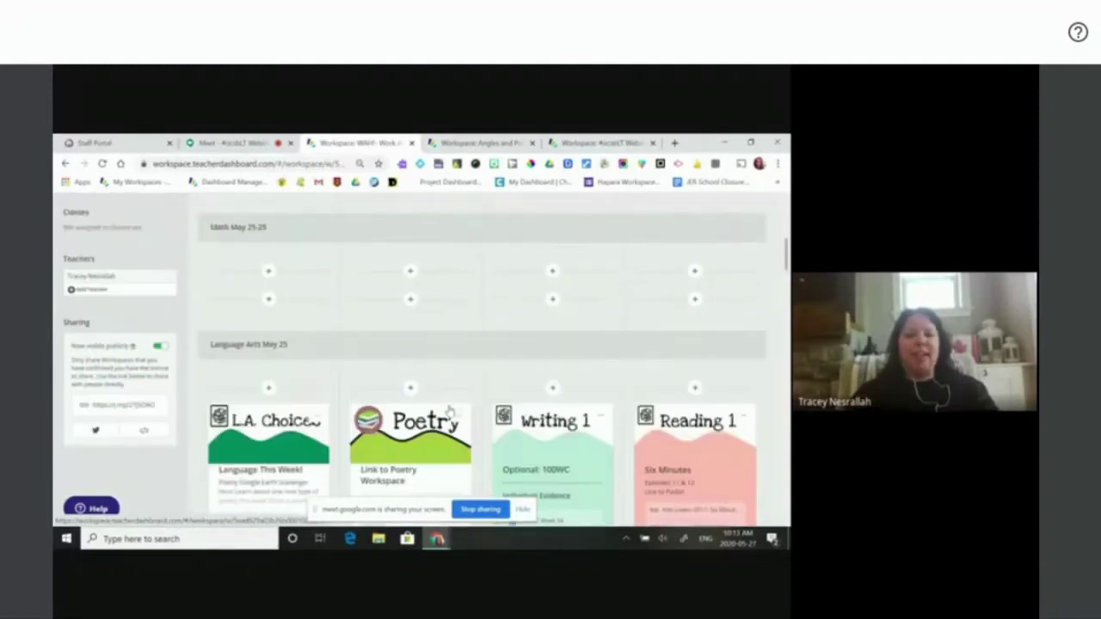
scroll(449, 410, up, 5)
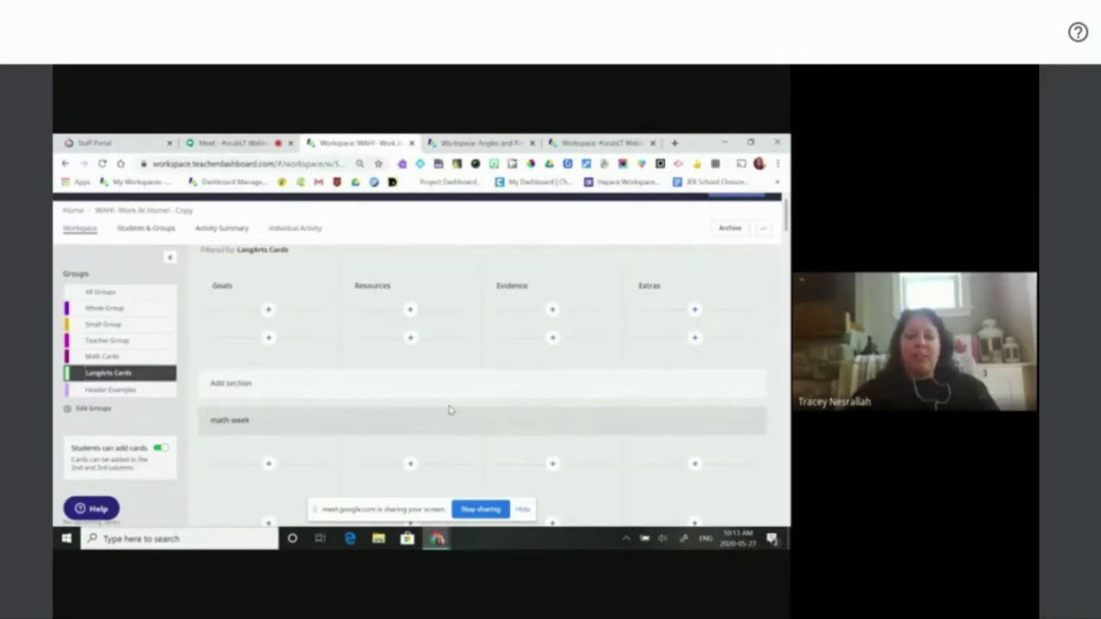
double_click(110, 358)
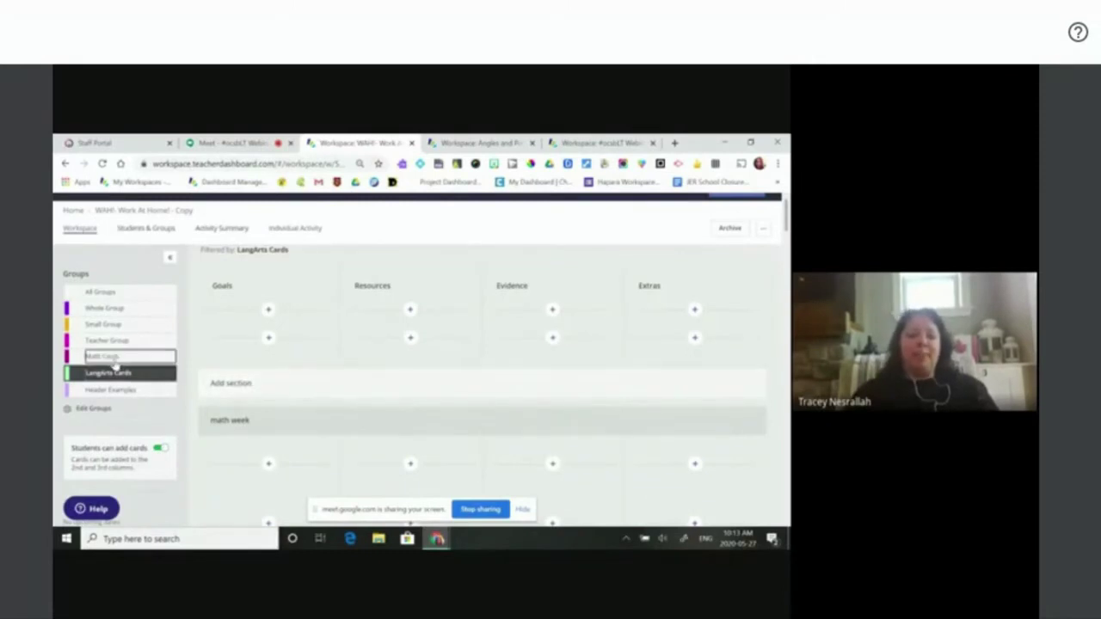
click(108, 294)
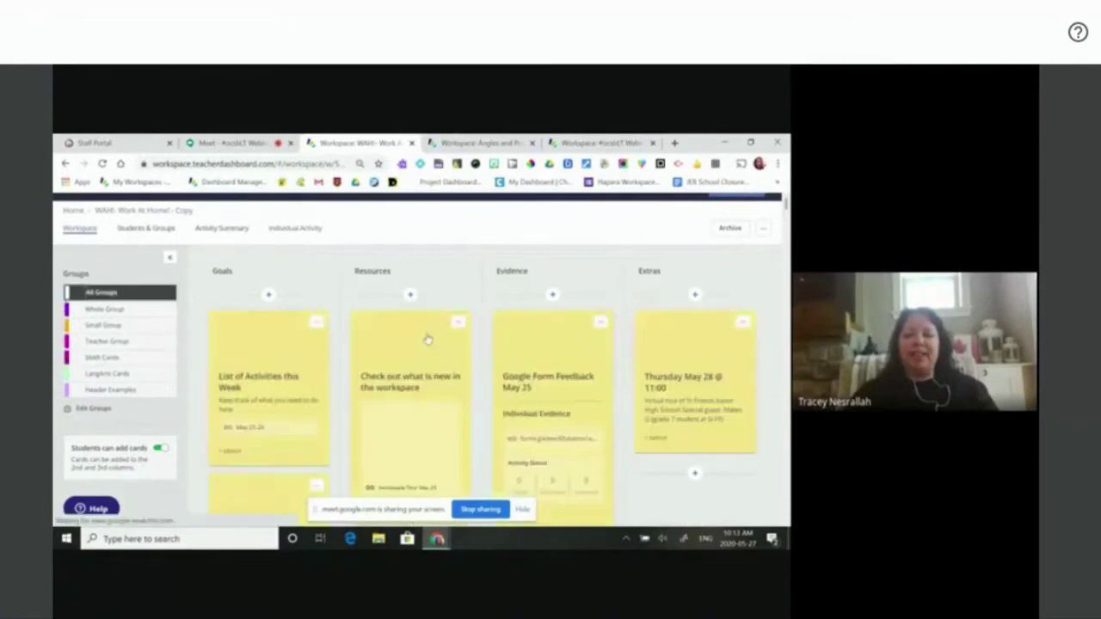
scroll(524, 415, down, 3)
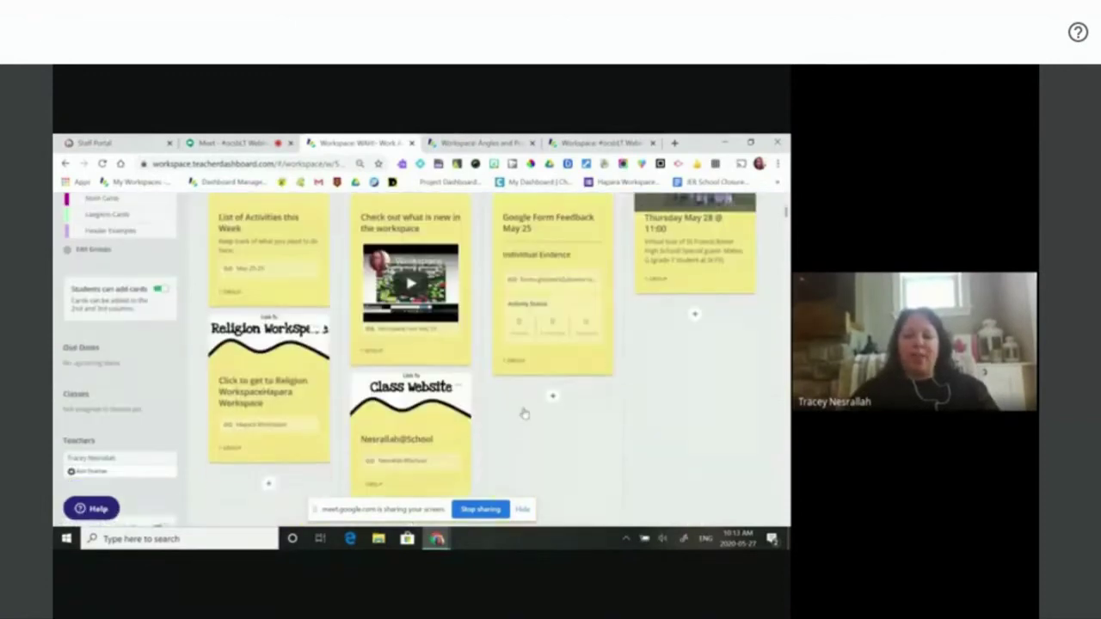
scroll(524, 415, down, 4)
scroll(523, 415, up, 7)
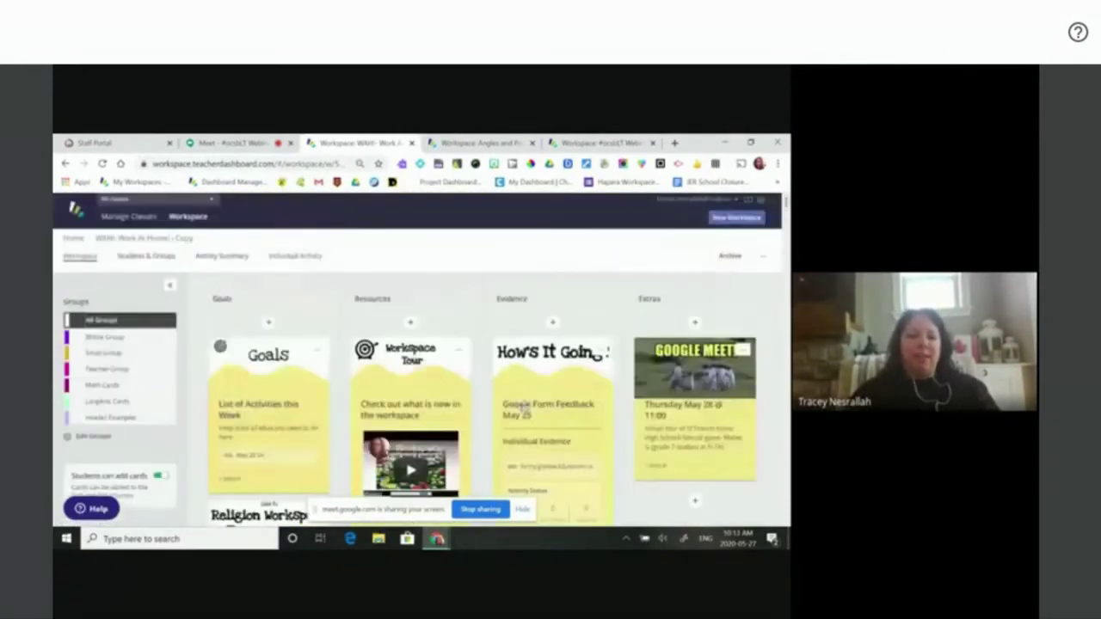
scroll(479, 406, down, 10)
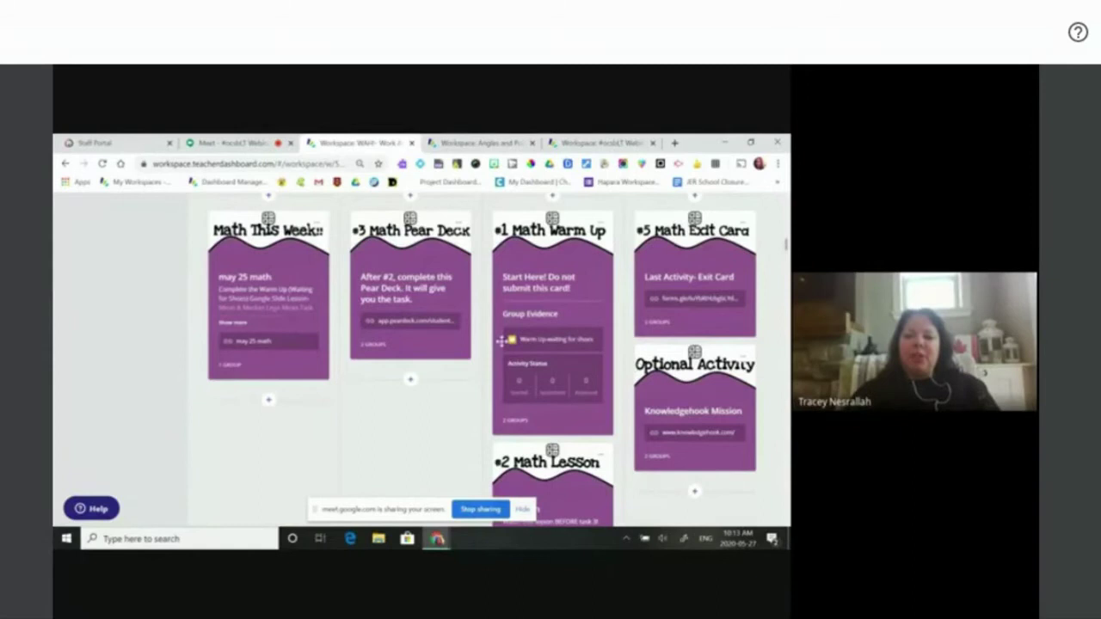
- Preview the Group Evidence links and open the Mother'sday-graph file in a new tab
mouse_move(540, 346)
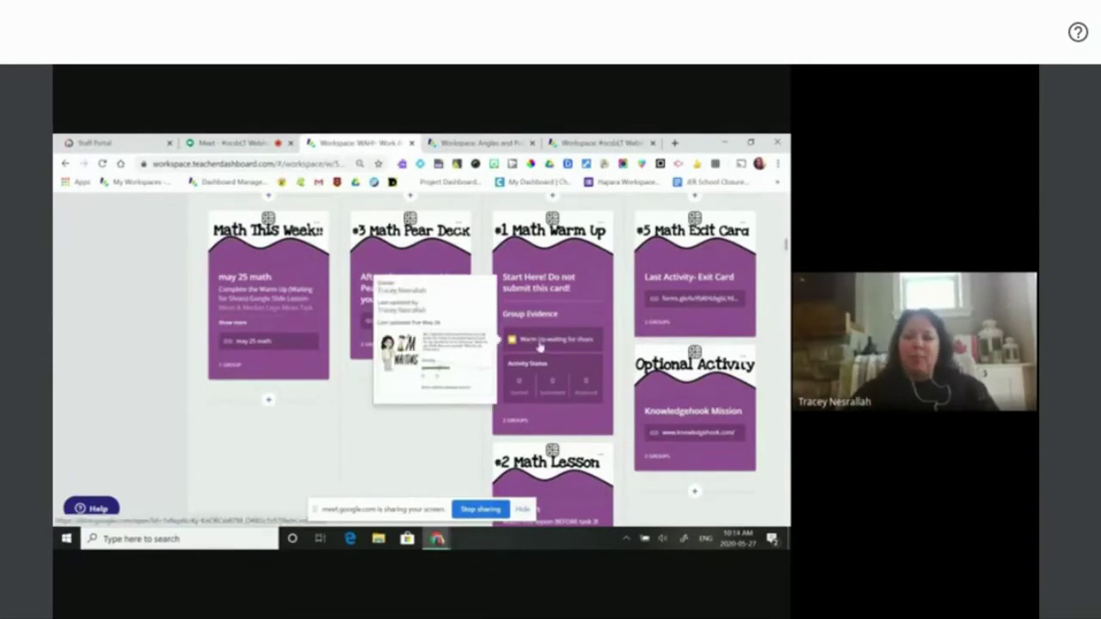
scroll(541, 346, down, 15)
scroll(538, 341, down, 1)
scroll(525, 340, up, 1)
mouse_move(560, 318)
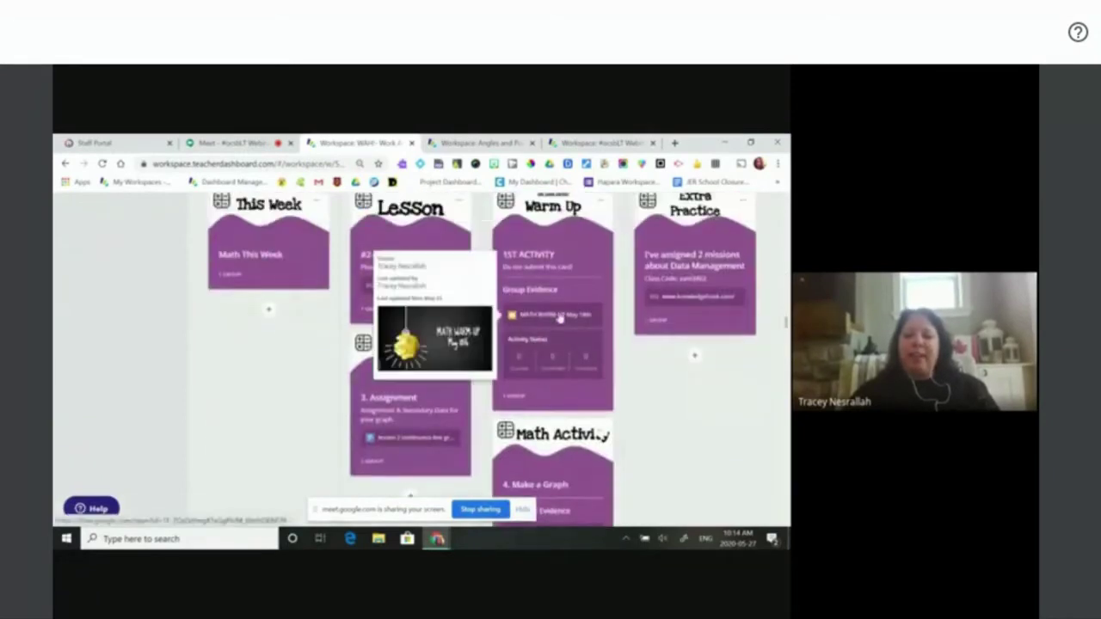
scroll(561, 318, down, 10)
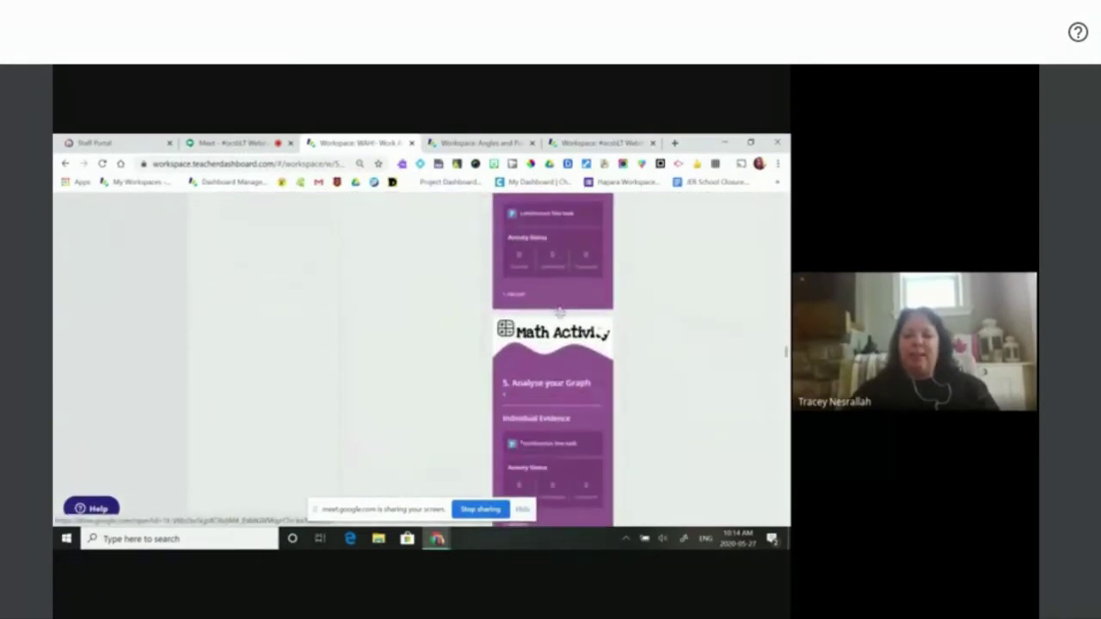
scroll(560, 314, up, 10)
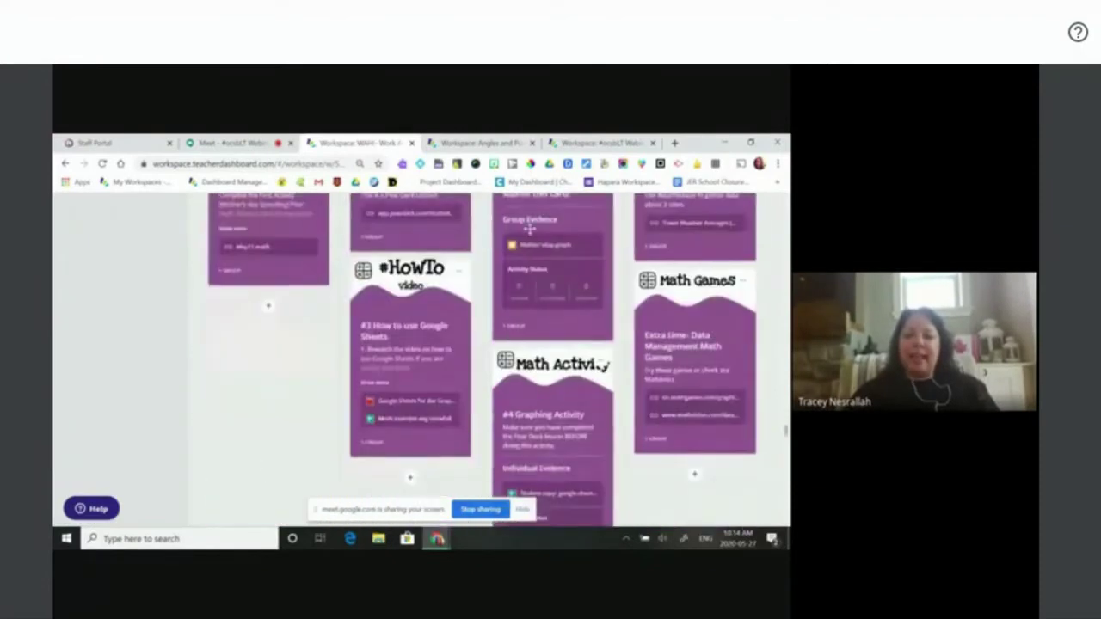
click(525, 243)
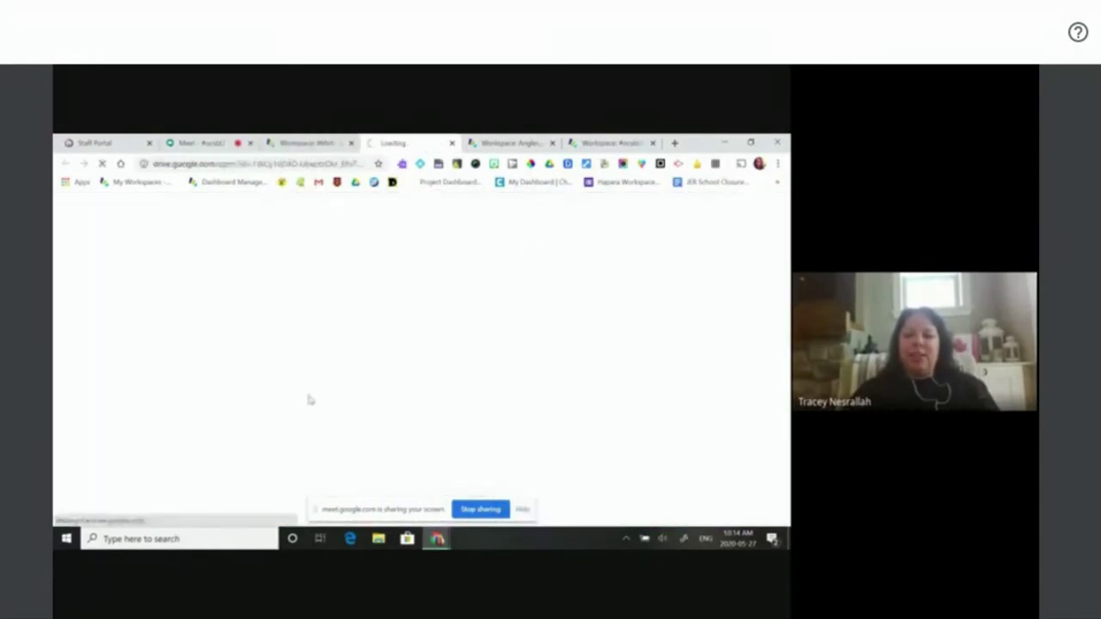
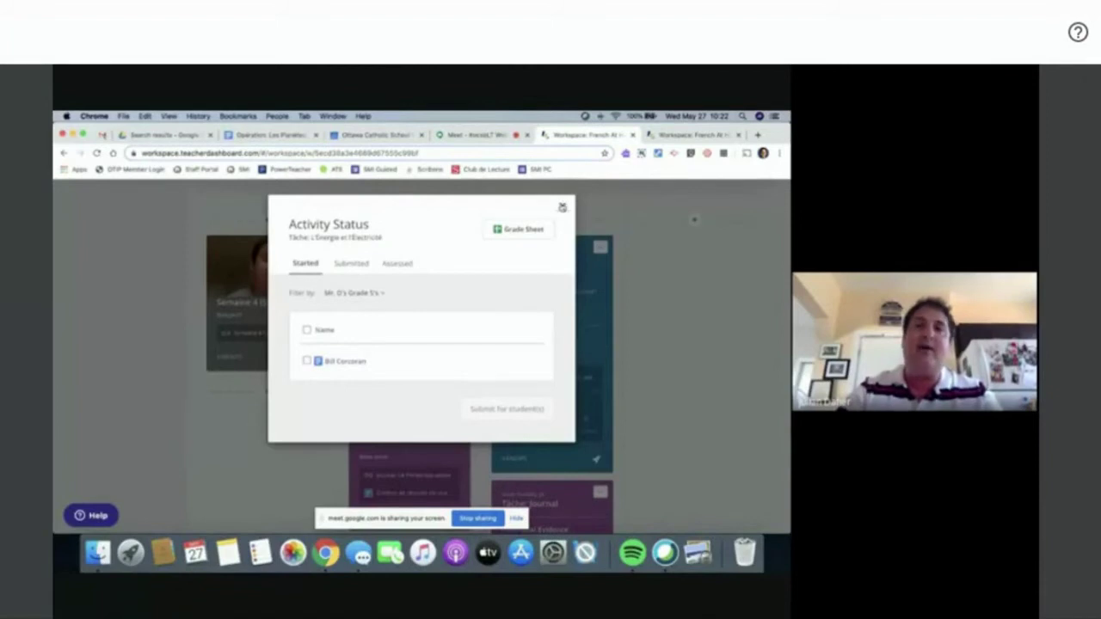
- Scroll back up the Semaine 4 - Week 4 board after leaving the Tâche activity status view
scroll(617, 323, up, 1)
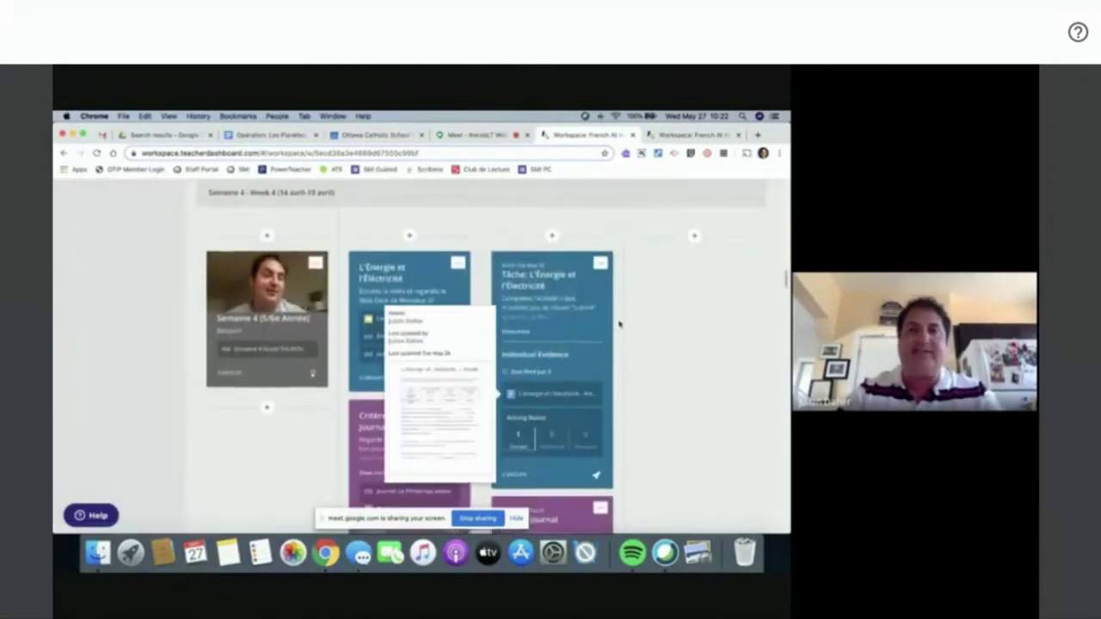
- Add a Week 4 card titled 'Task 1: Energy and Electricity' with description 'This is the work.'
click(551, 246)
text(Ta)
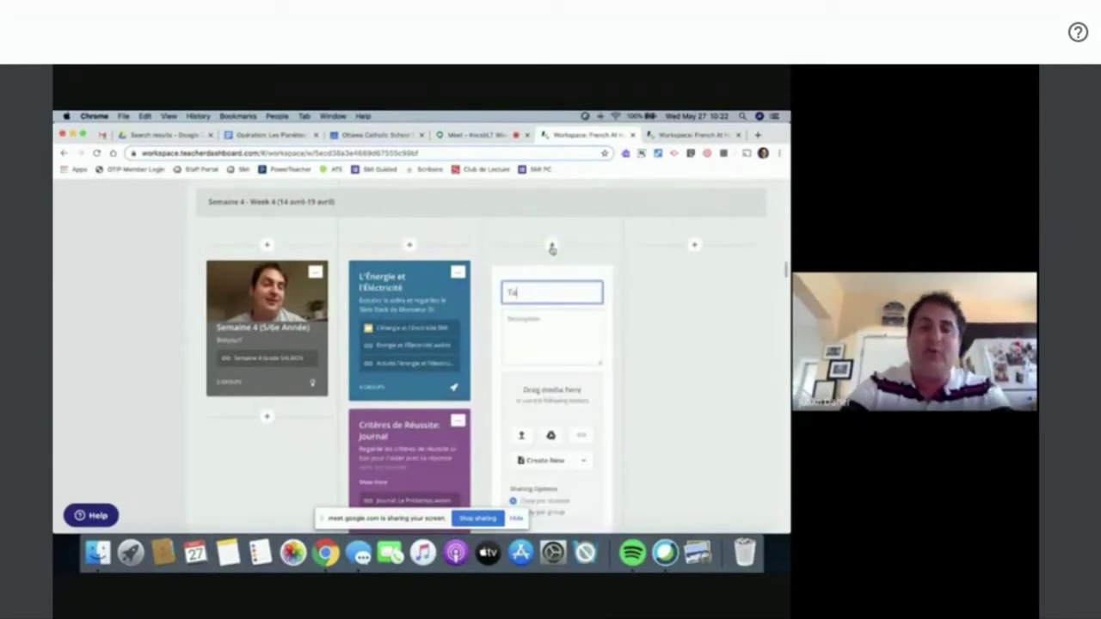
text(sk 1: Energy and)
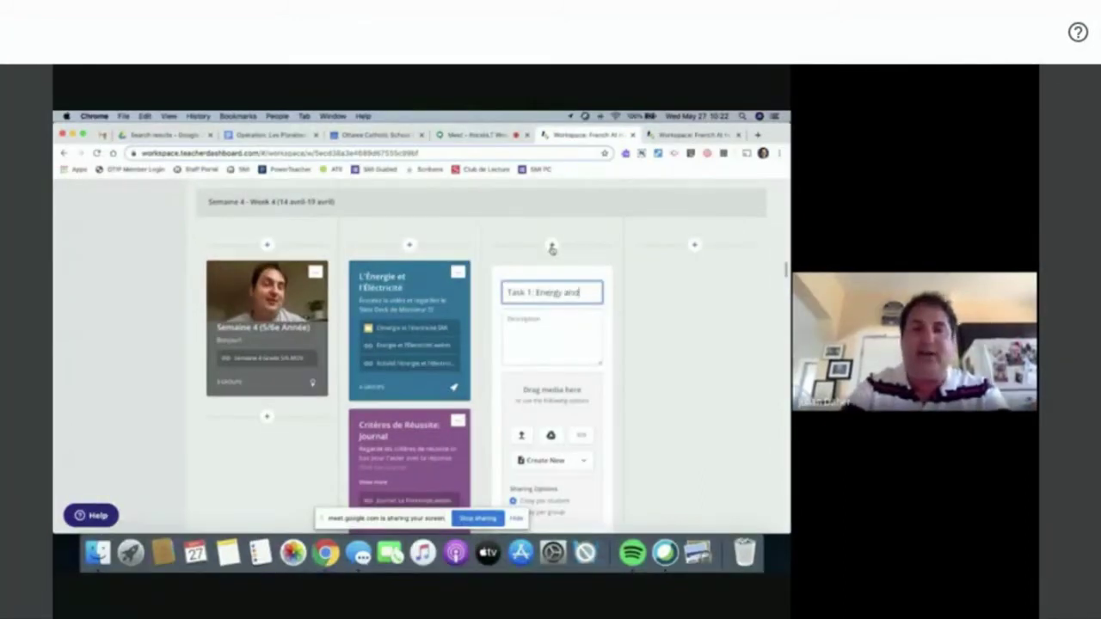
text( Electricity)
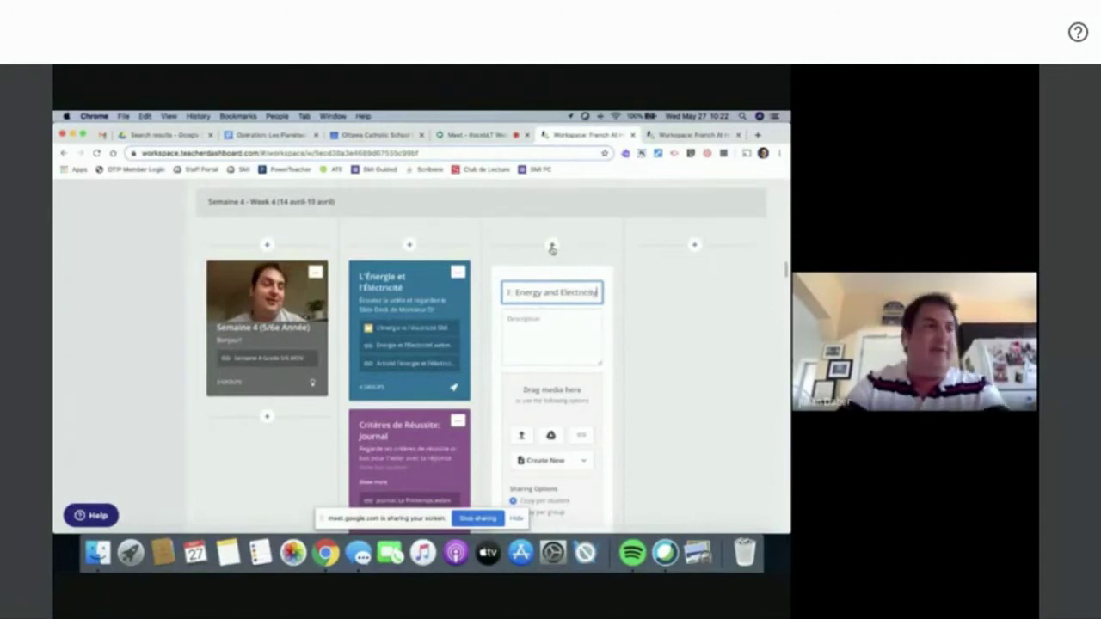
click(545, 323)
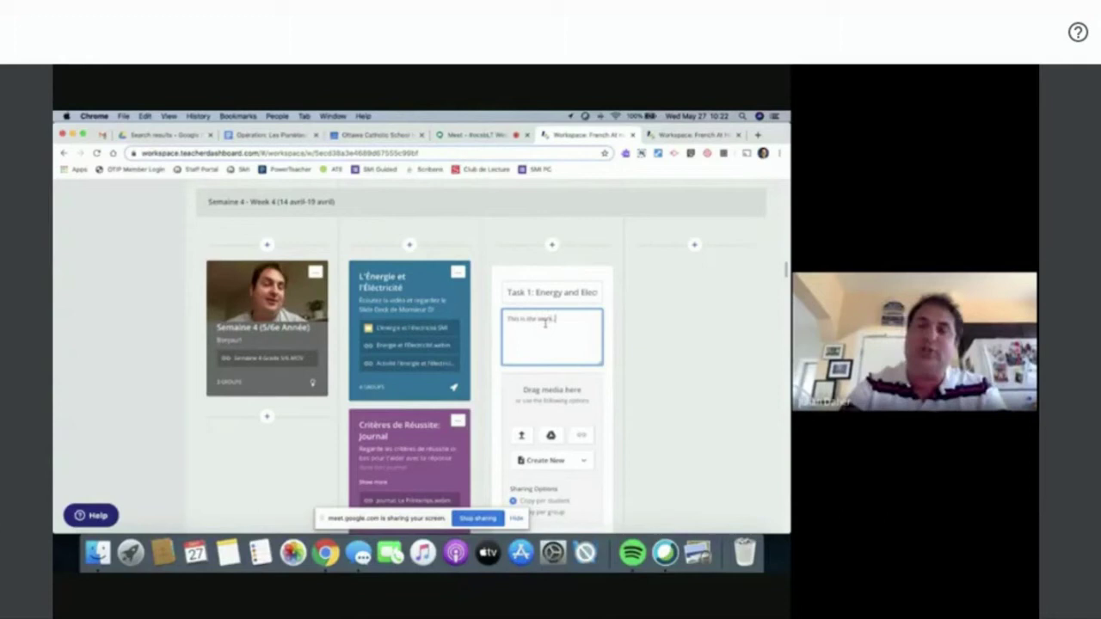
scroll(654, 413, down, 3)
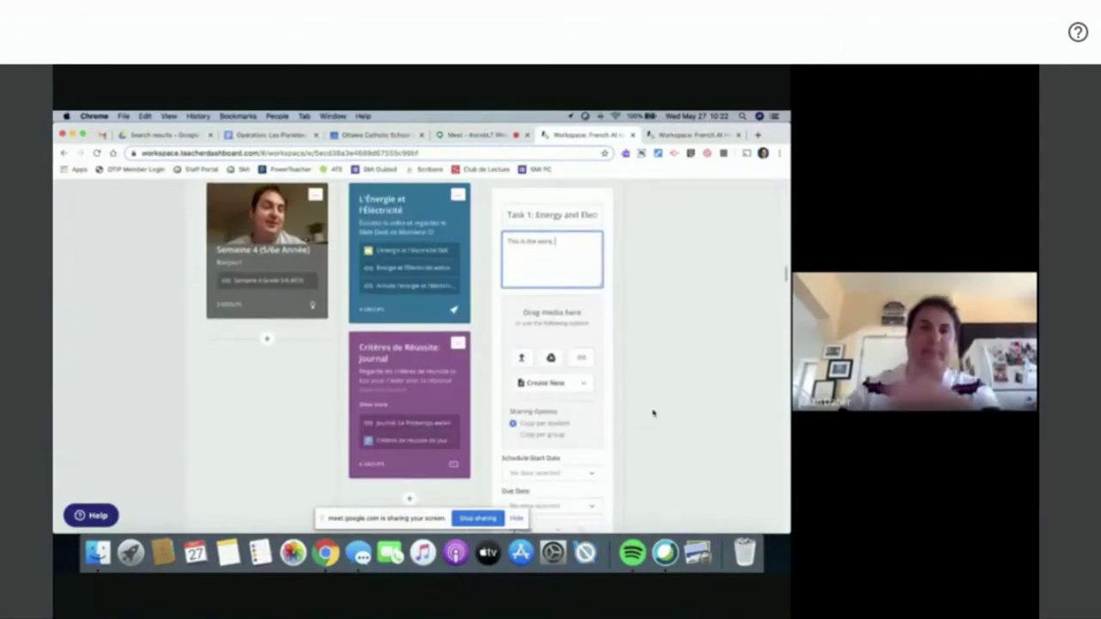
scroll(653, 413, down, 1)
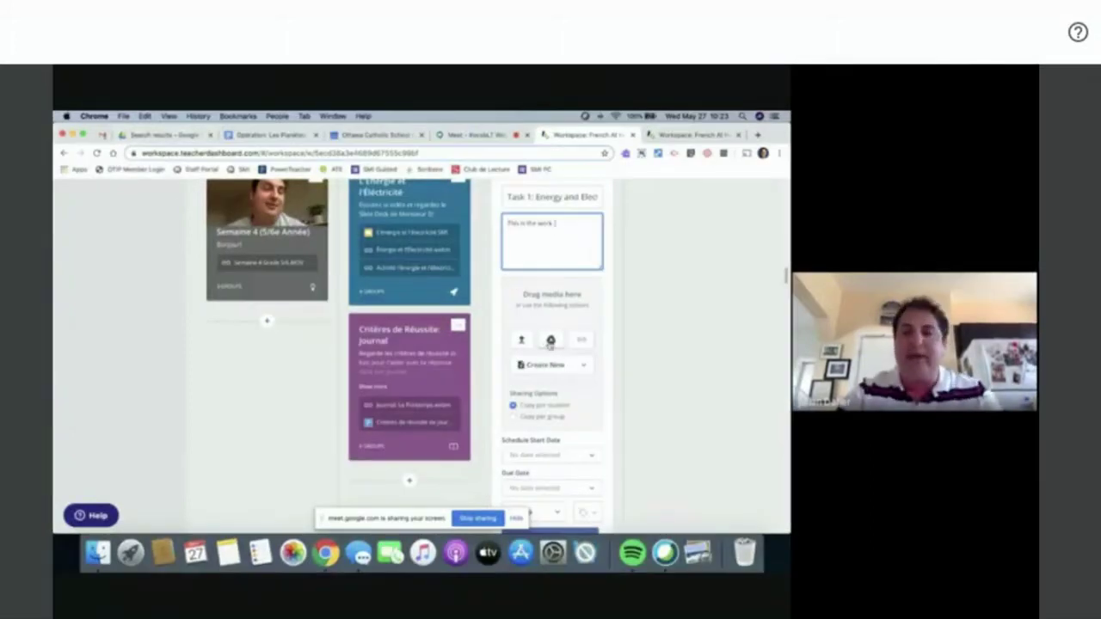
- Search Drive for 'energie' and attach 'L'énergie et l'électricité - Activité SMI' to the card
click(550, 341)
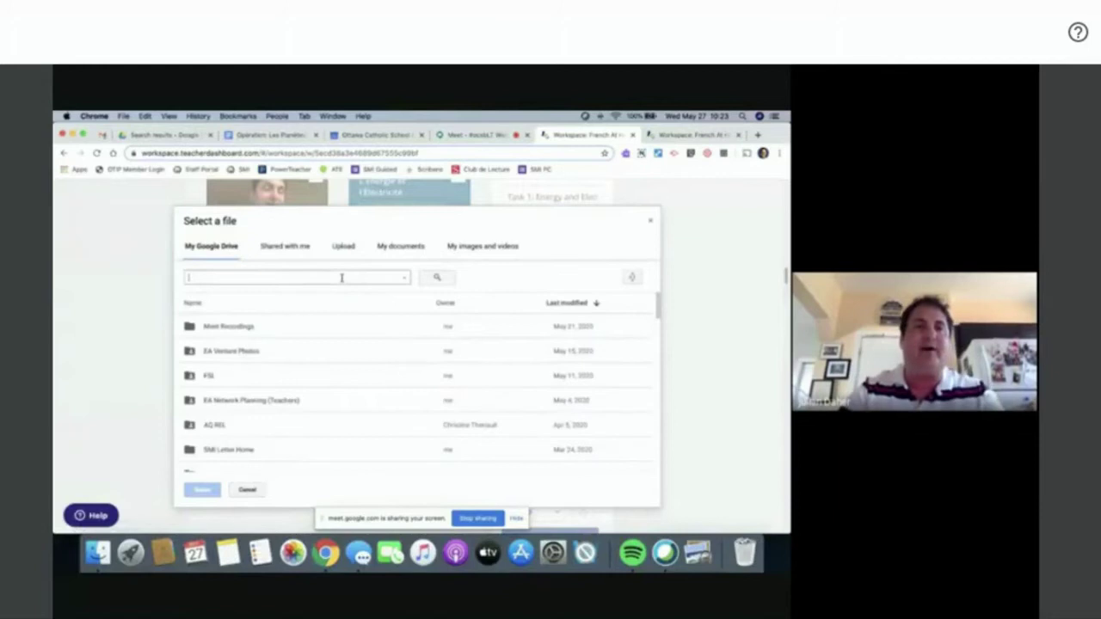
text(energie)
key(Return)
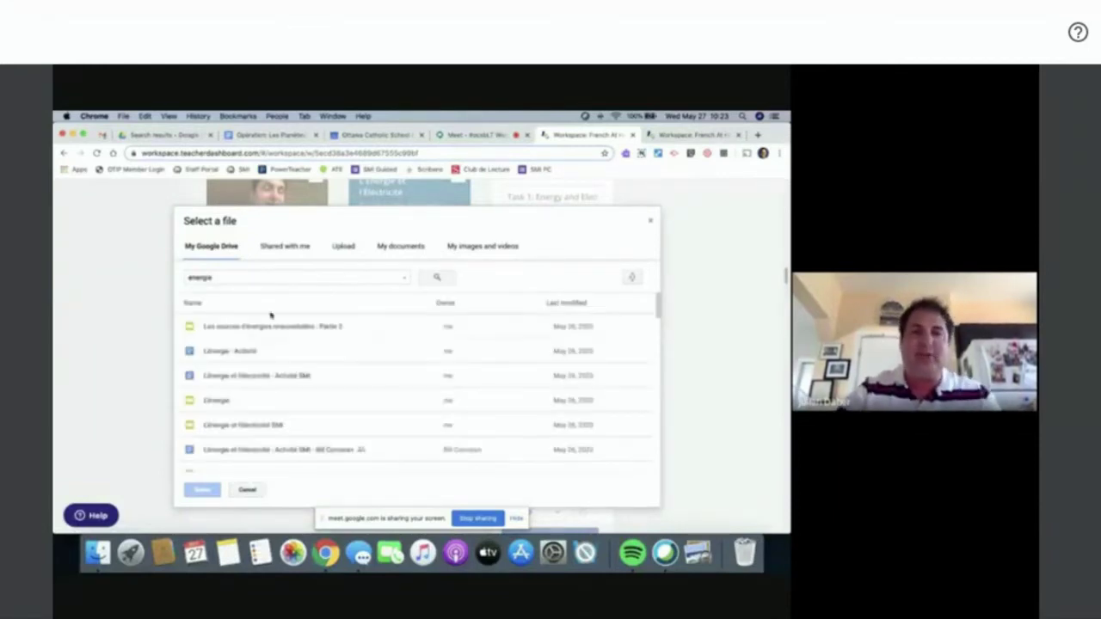
click(232, 378)
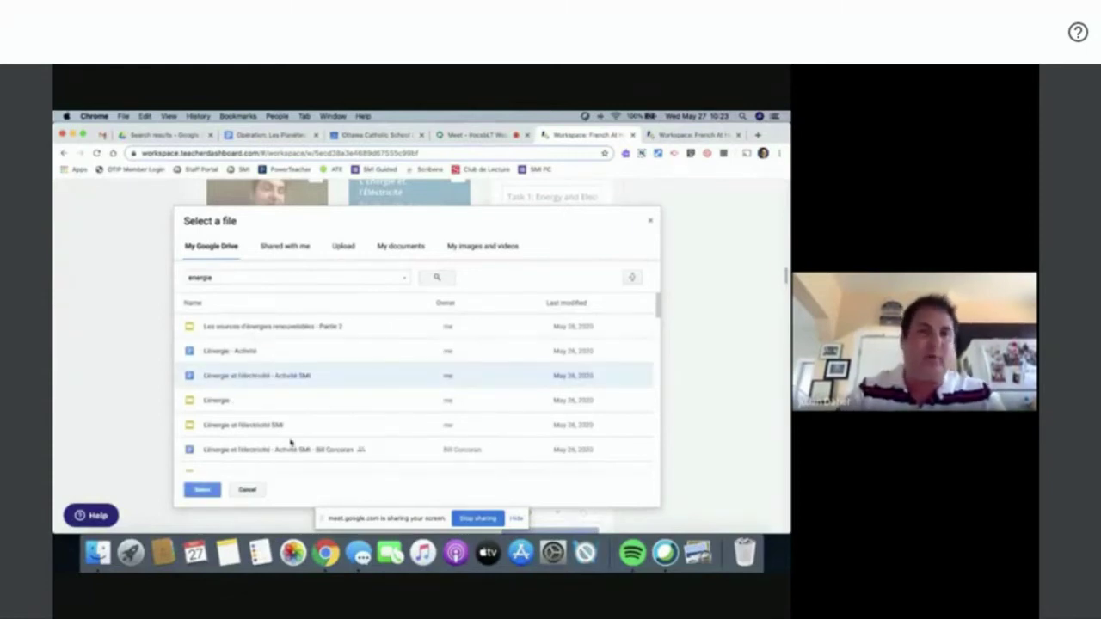
click(197, 491)
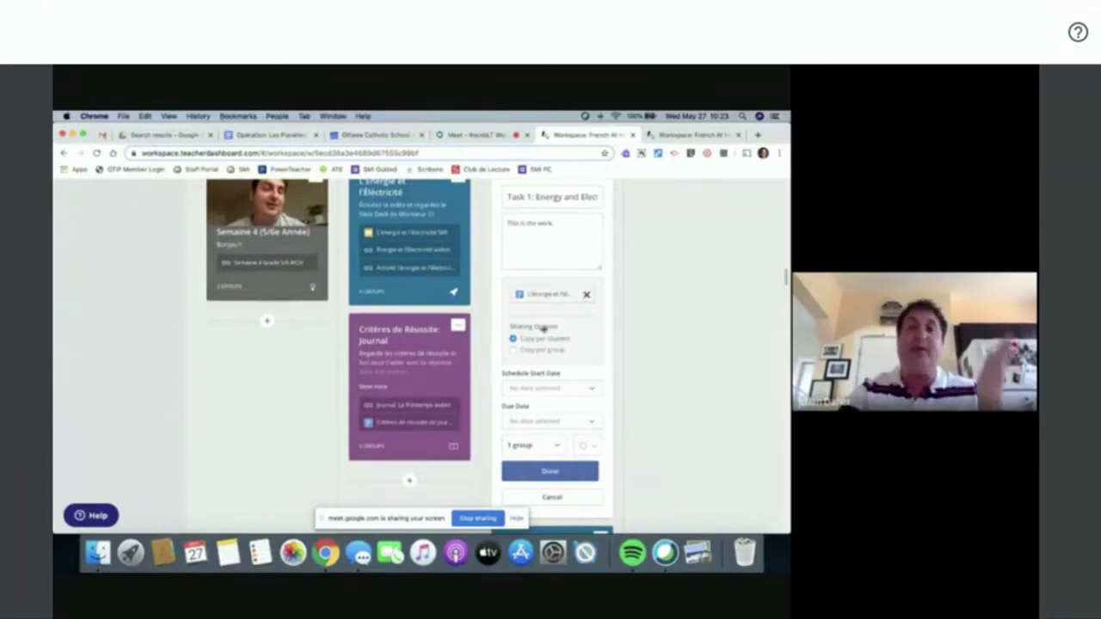
- Keep sharing as one copy per student and set the start date to today, Wed May 27
click(513, 351)
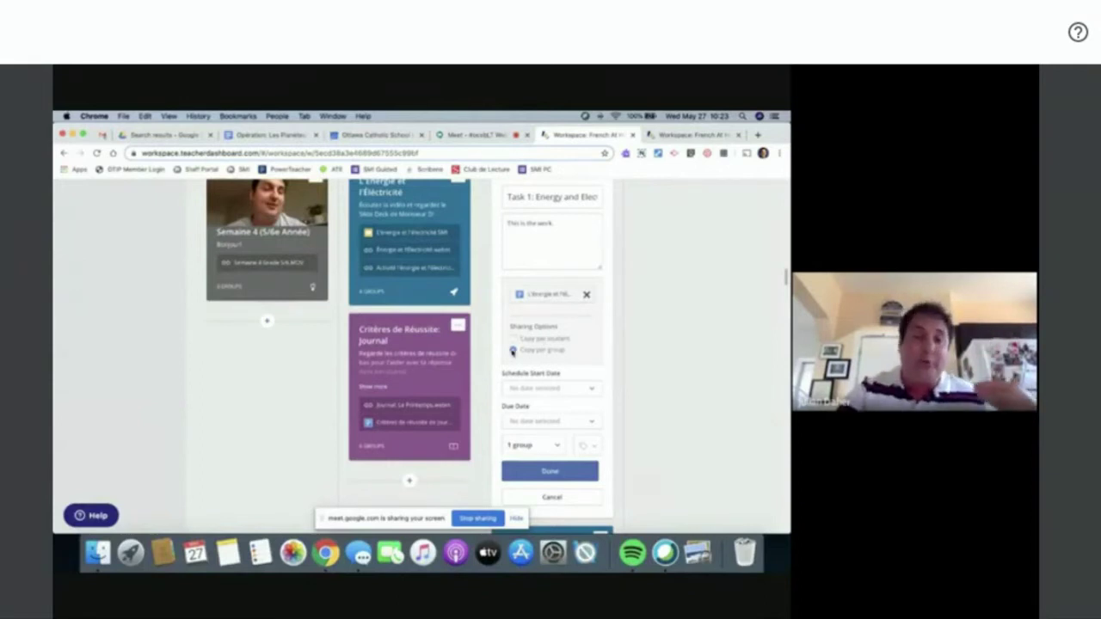
click(513, 339)
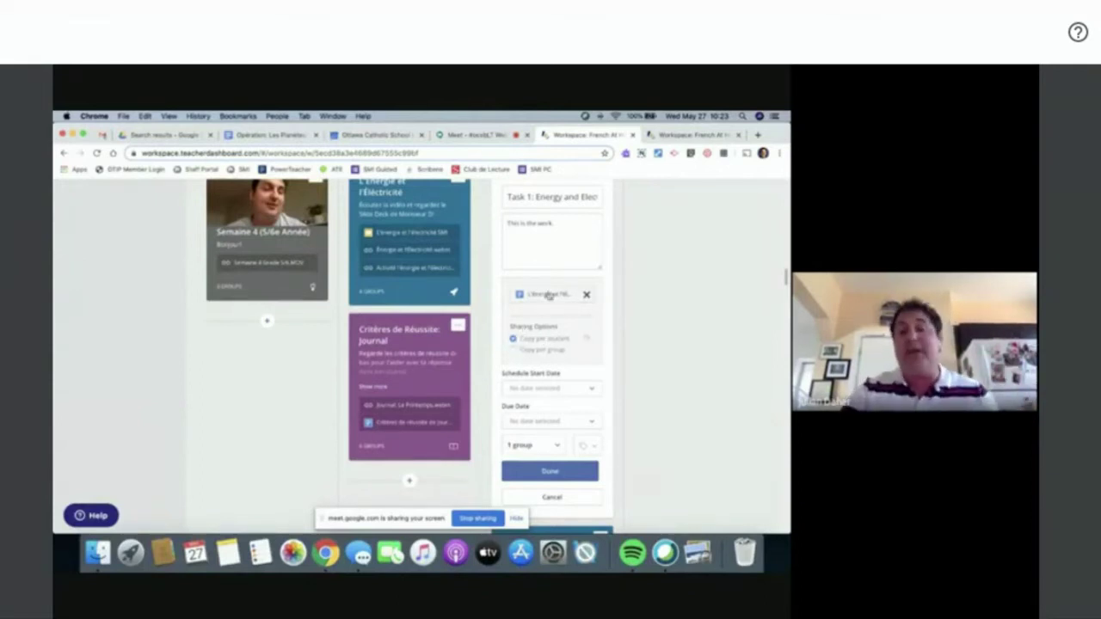
mouse_move(547, 298)
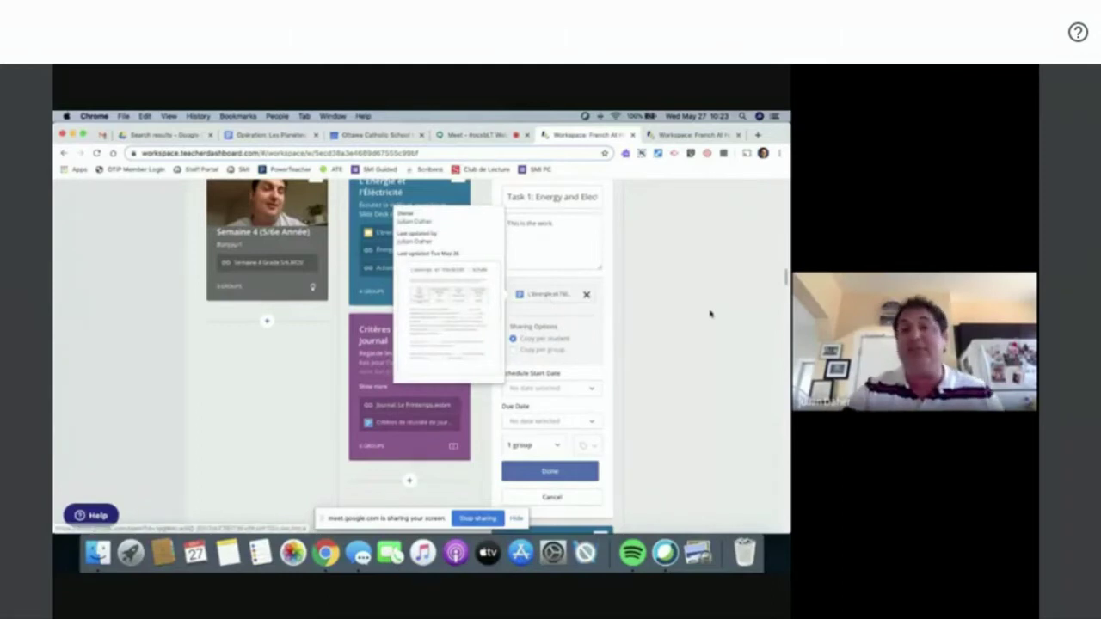
scroll(710, 314, down, 1)
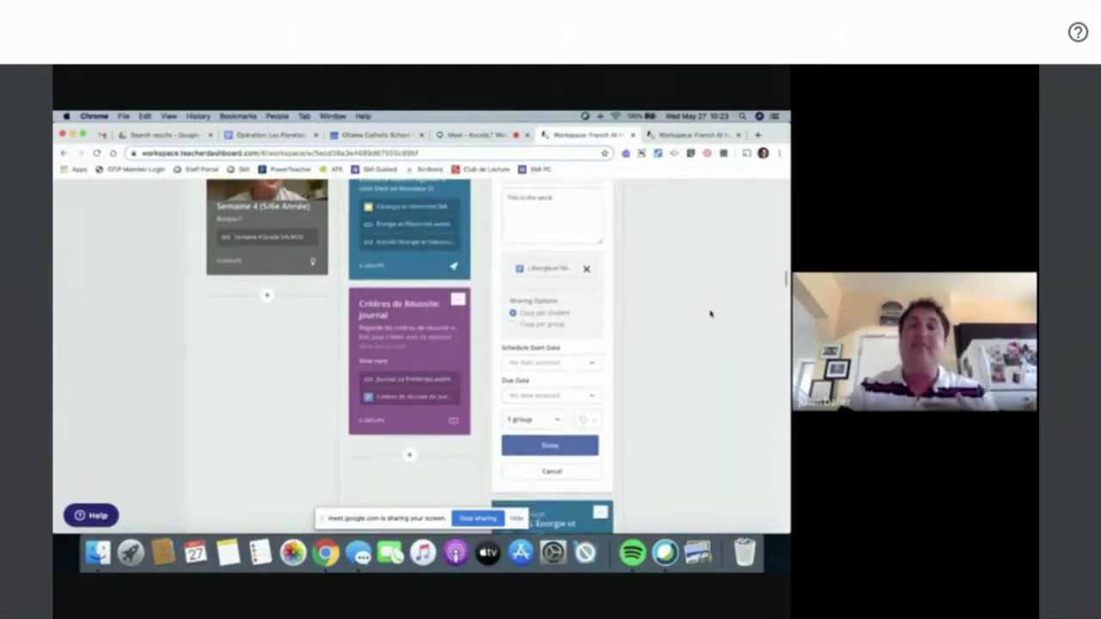
click(584, 364)
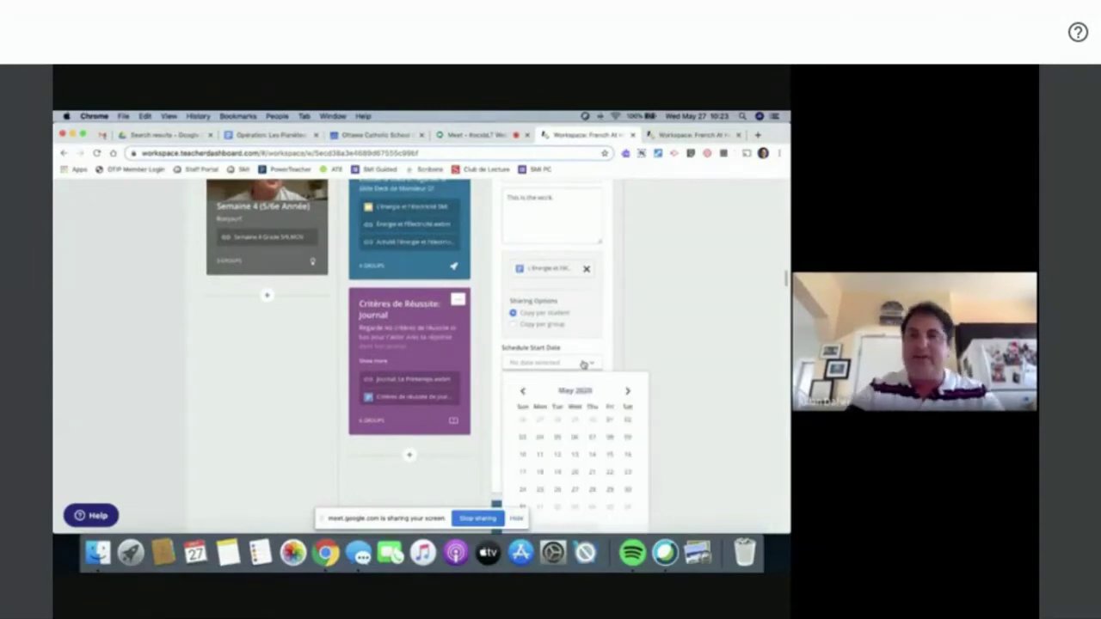
click(517, 520)
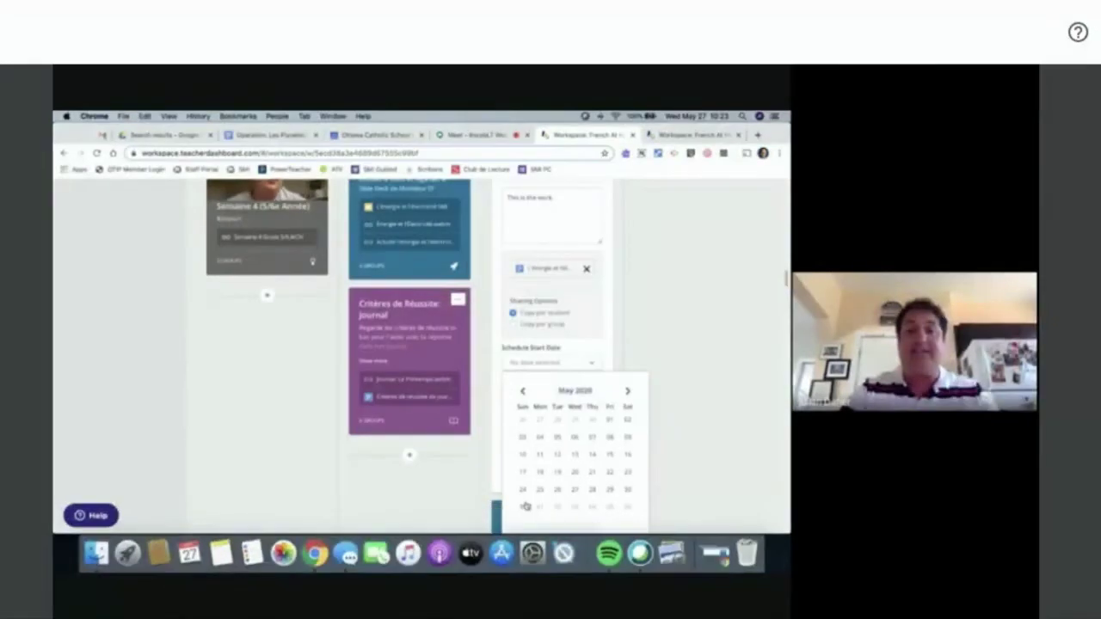
scroll(527, 408, down, 1)
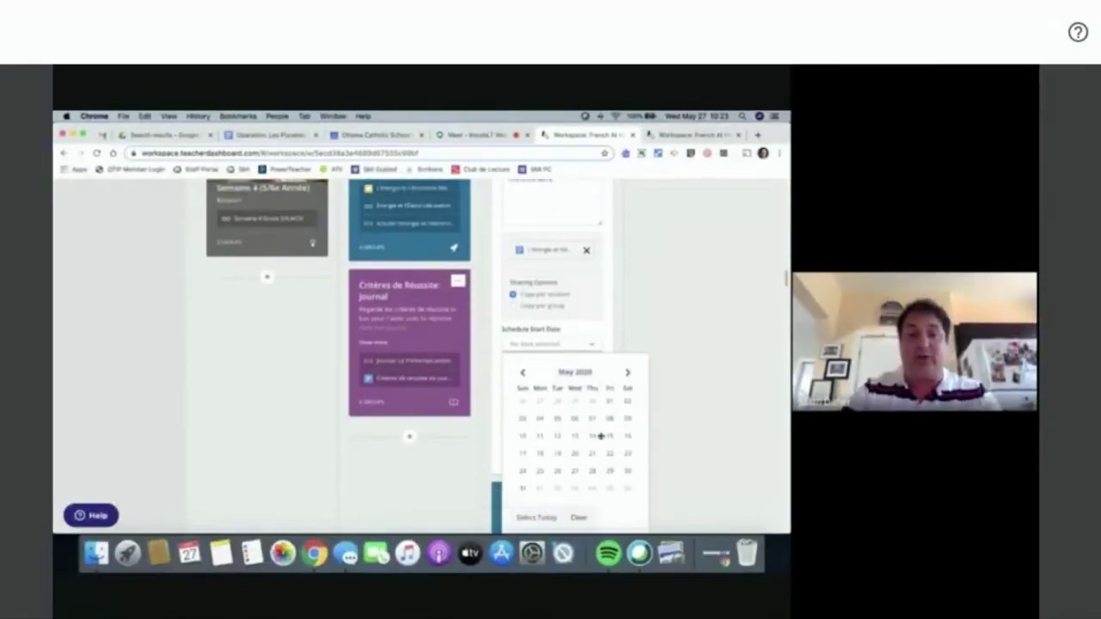
click(535, 508)
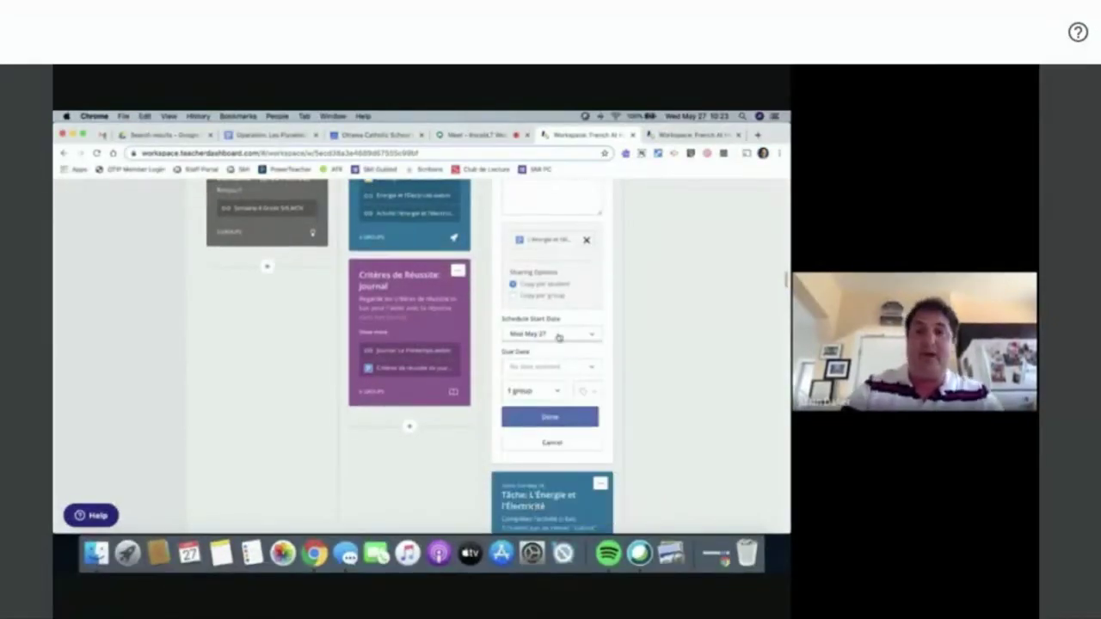
- Set the card's due date to Thu Jun 18
click(555, 368)
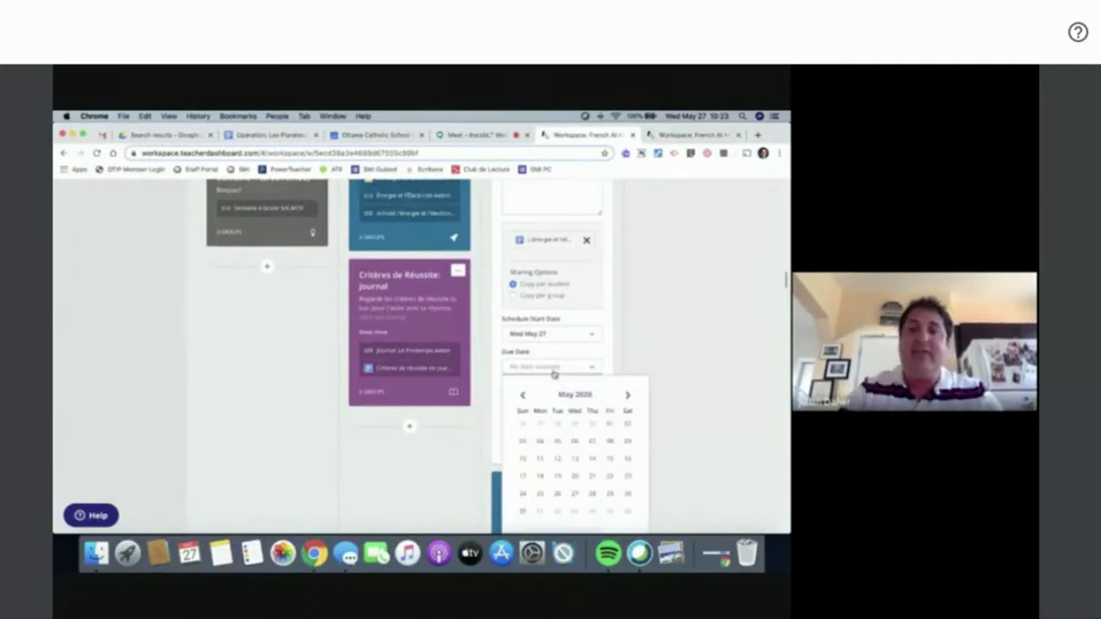
click(628, 395)
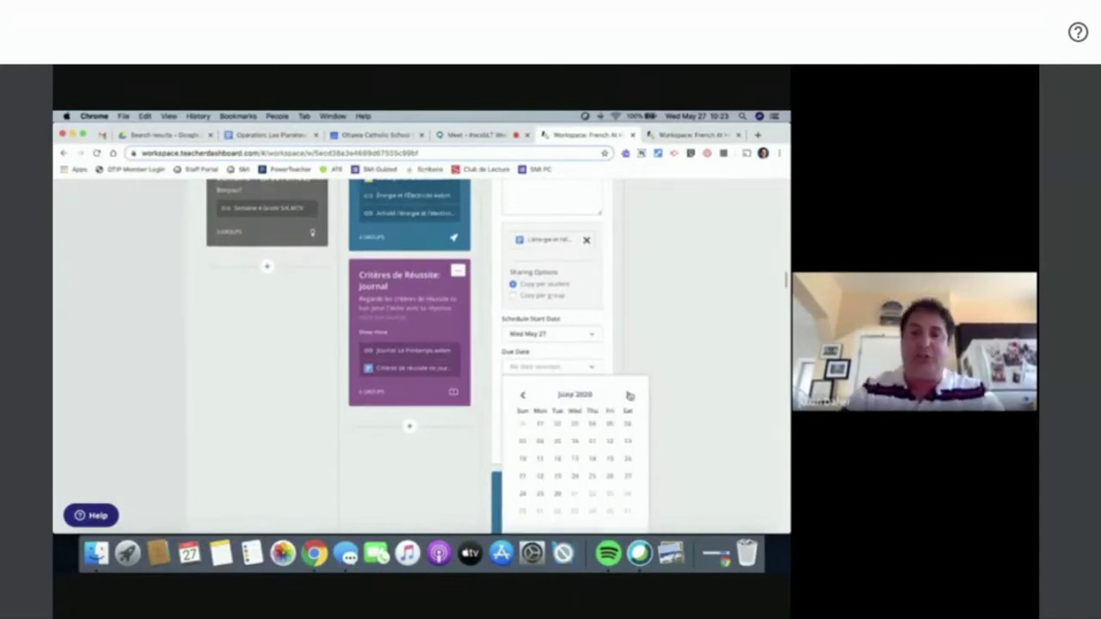
click(592, 459)
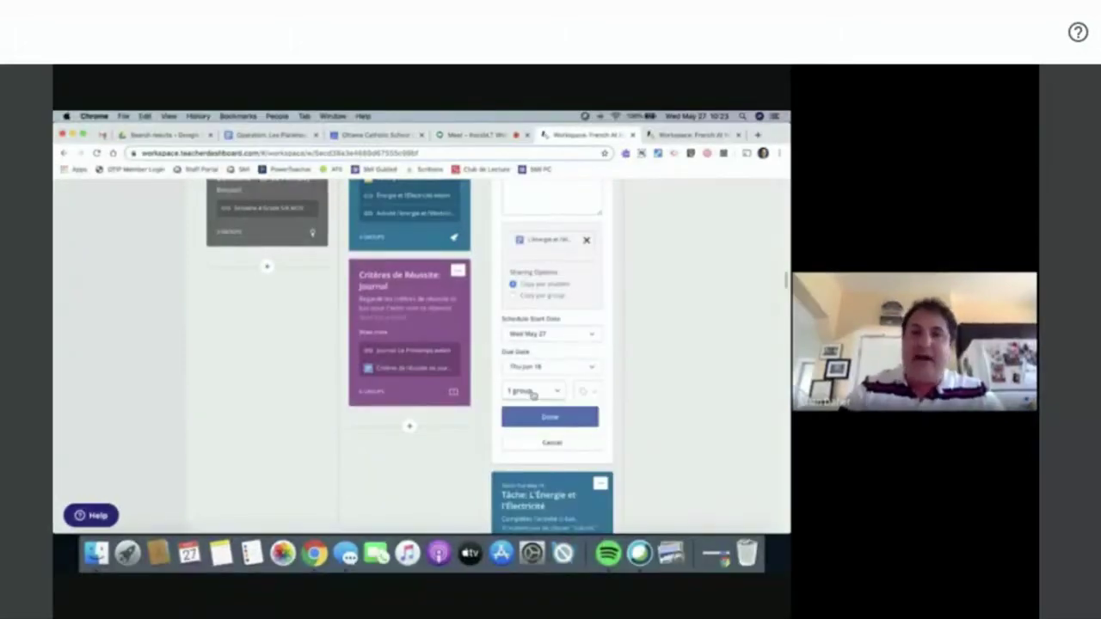
scroll(533, 393, up, 15)
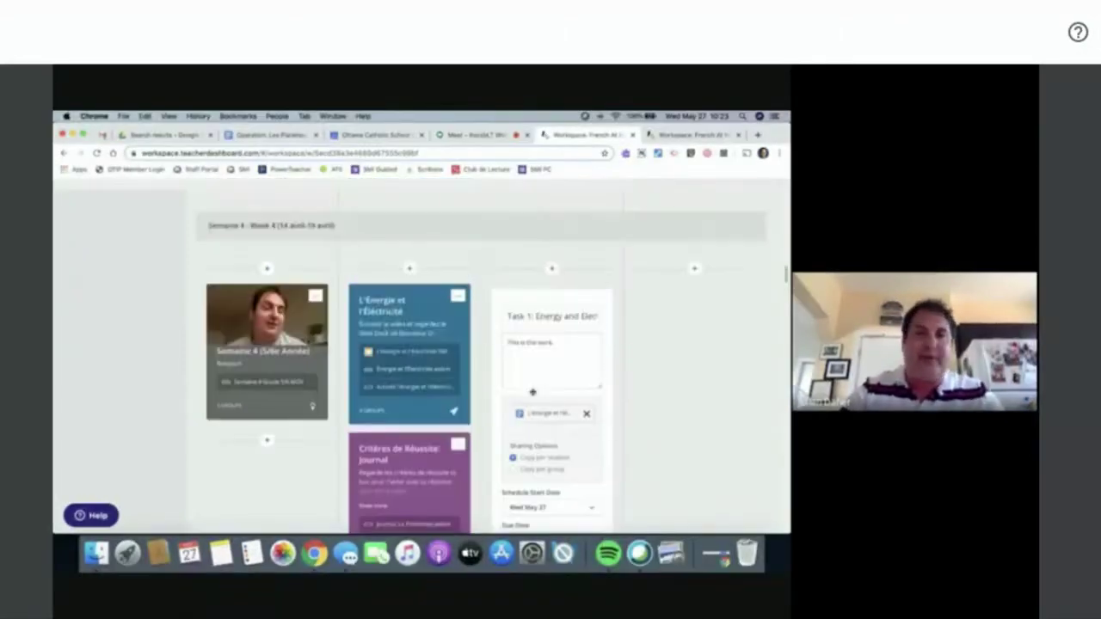
scroll(281, 337, up, 8)
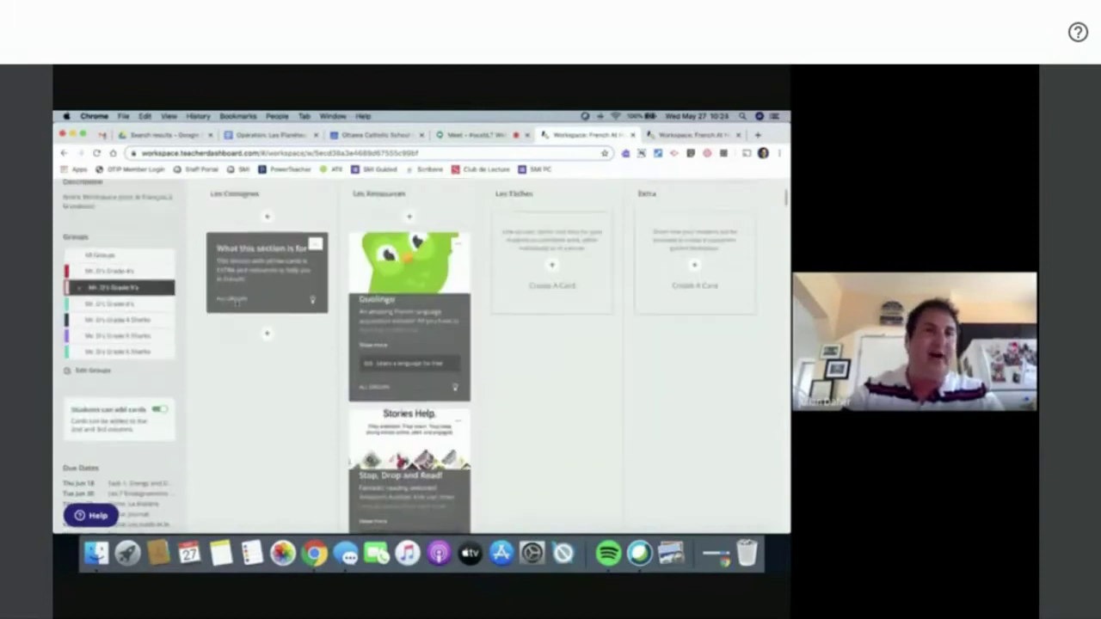
scroll(385, 387, down, 20)
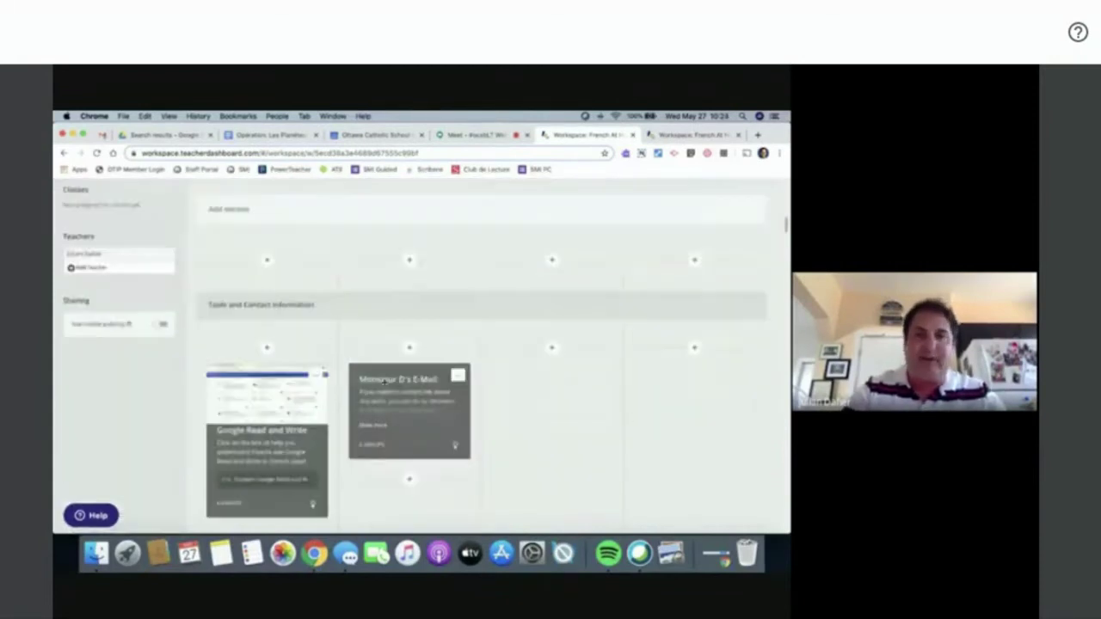
scroll(385, 386, down, 2)
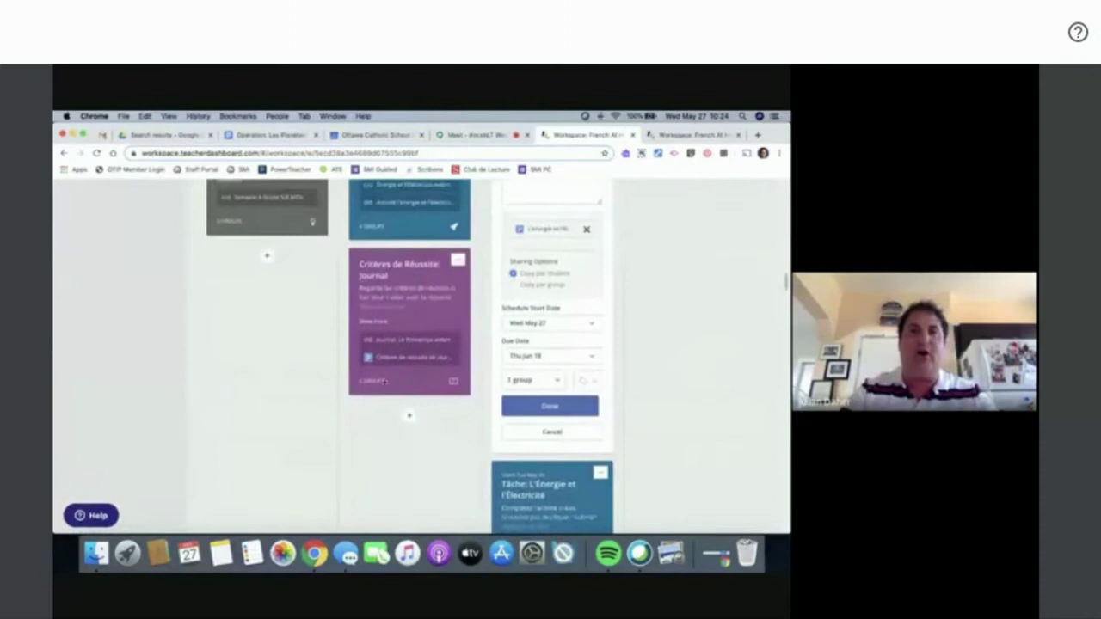
scroll(422, 370, up, 2)
mouse_move(430, 364)
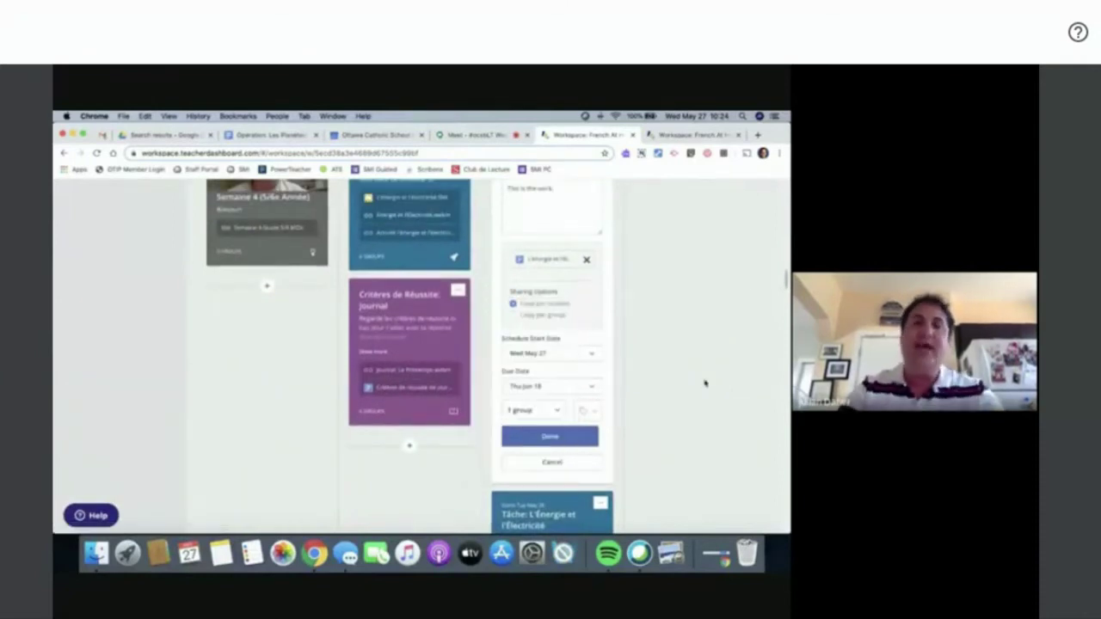
- Limit the card's visibility to the Grade 5 group only
click(554, 412)
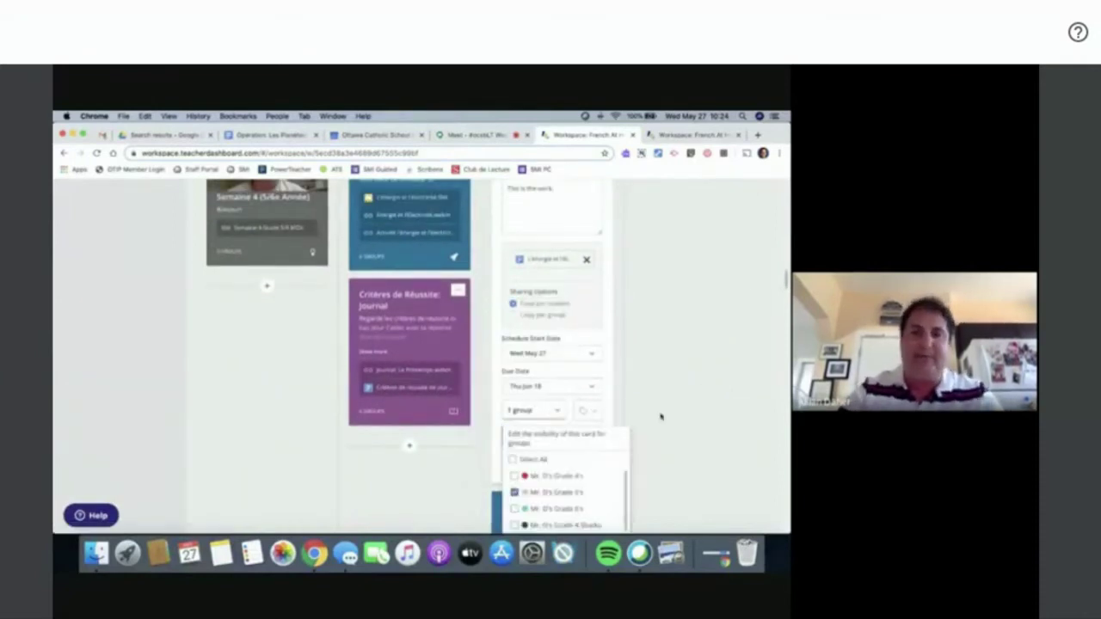
scroll(659, 418, down, 1)
click(514, 470)
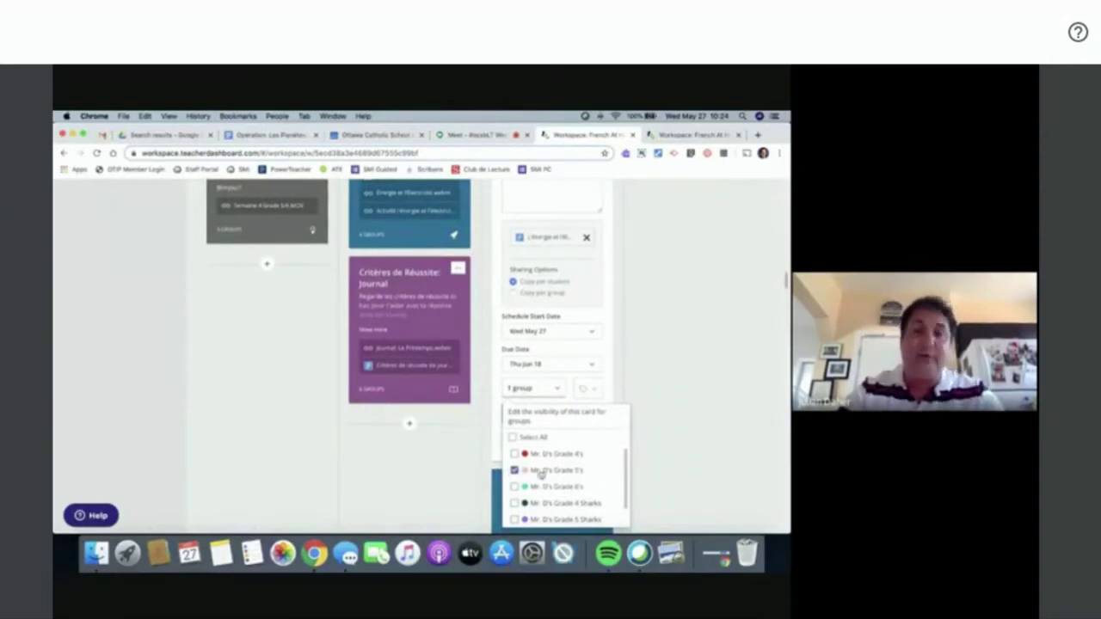
scroll(551, 494, down, 1)
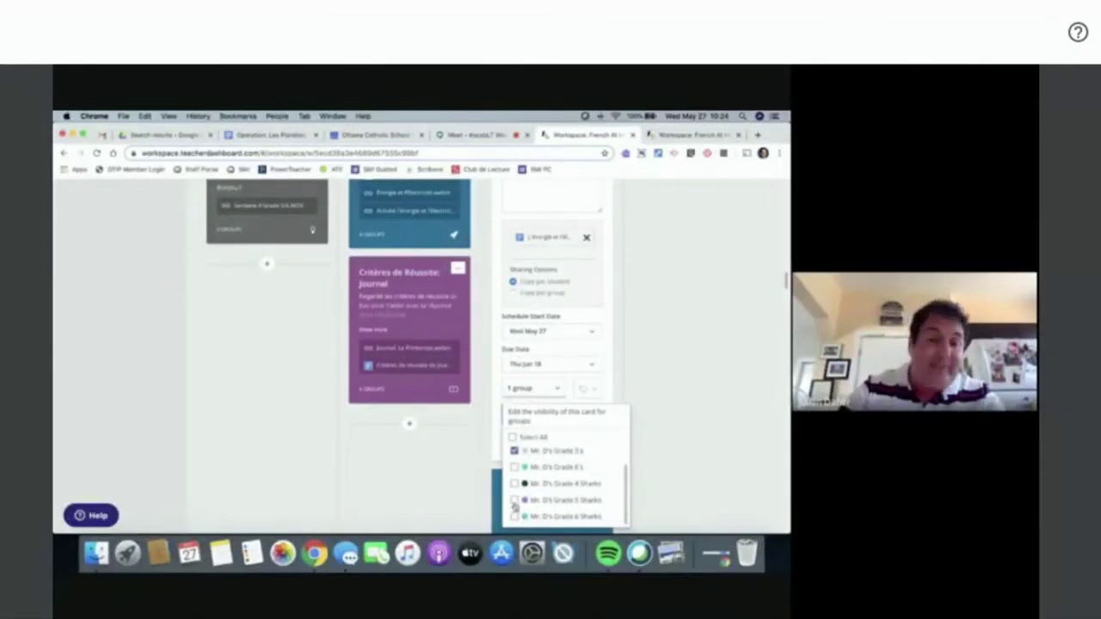
click(531, 389)
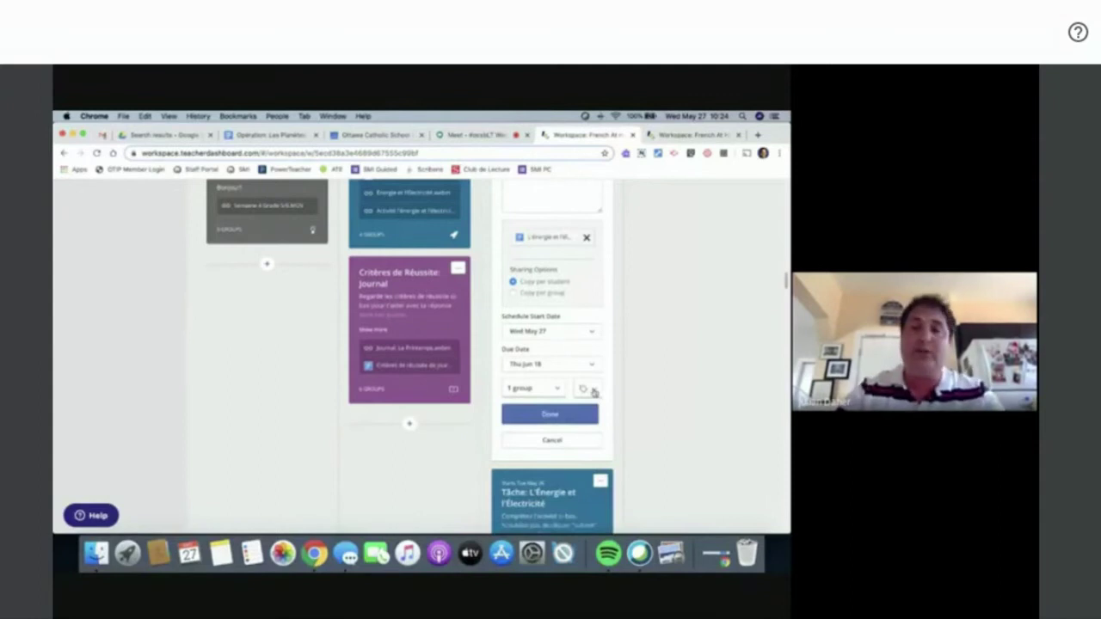
- Tag the card with the rocket icon and save its settings with Done
click(592, 391)
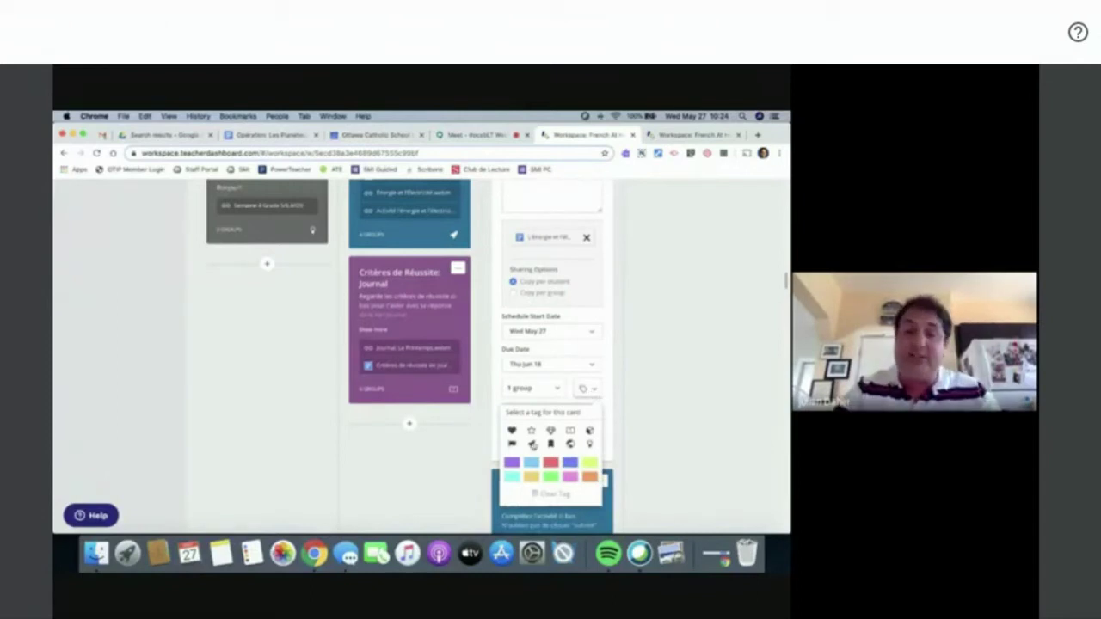
click(532, 444)
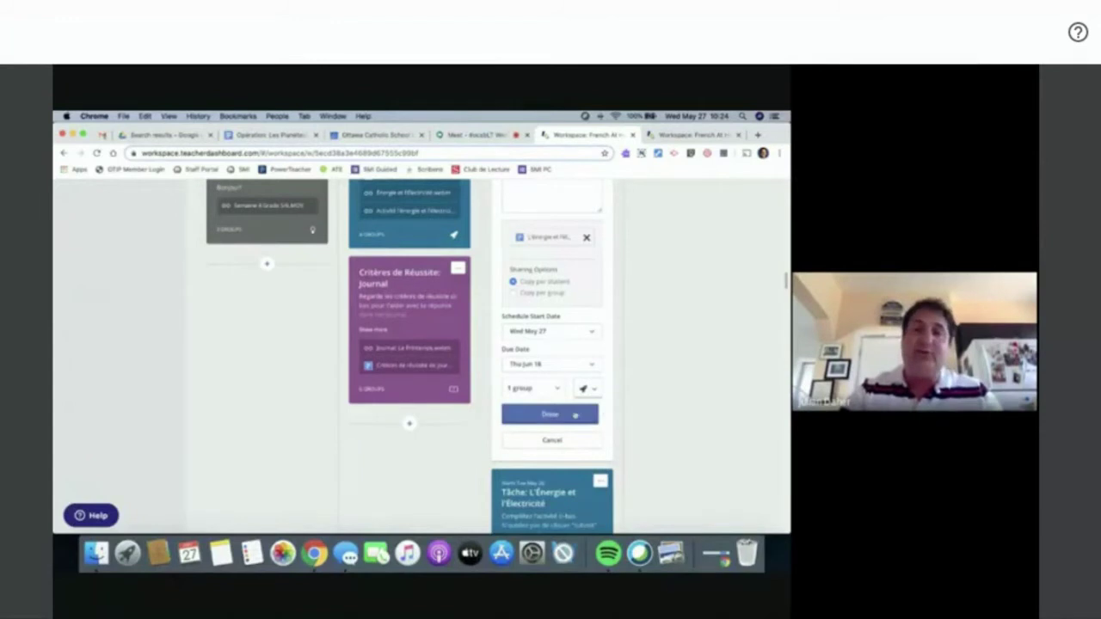
click(574, 416)
scroll(650, 353, up, 3)
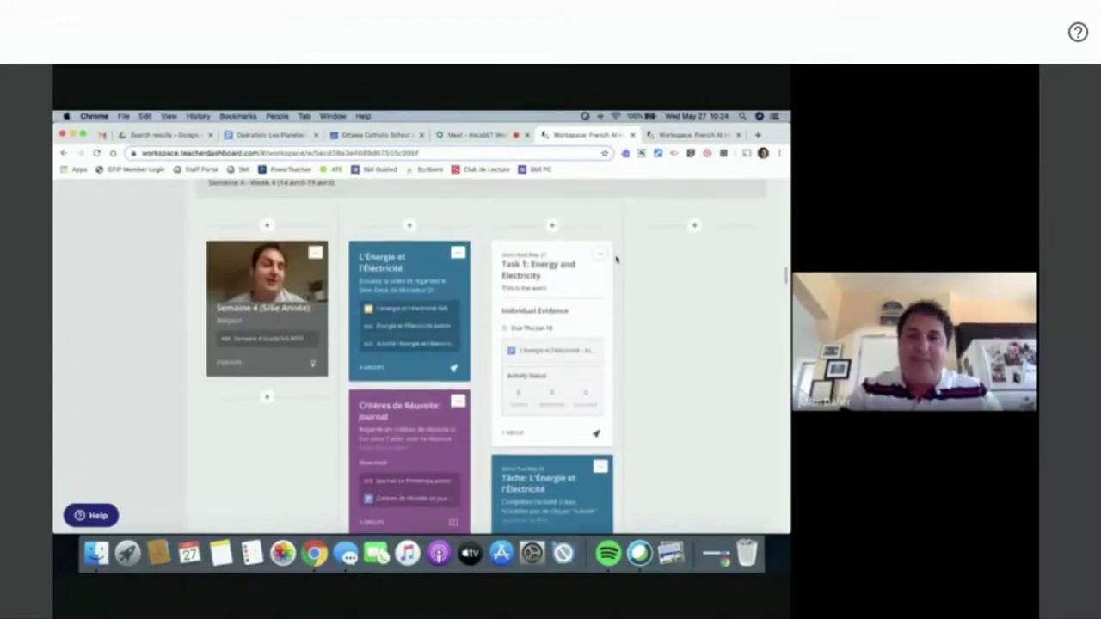
- Colour the Task 1: Energy and Electricity card teal, then look over the board's due dates
click(599, 255)
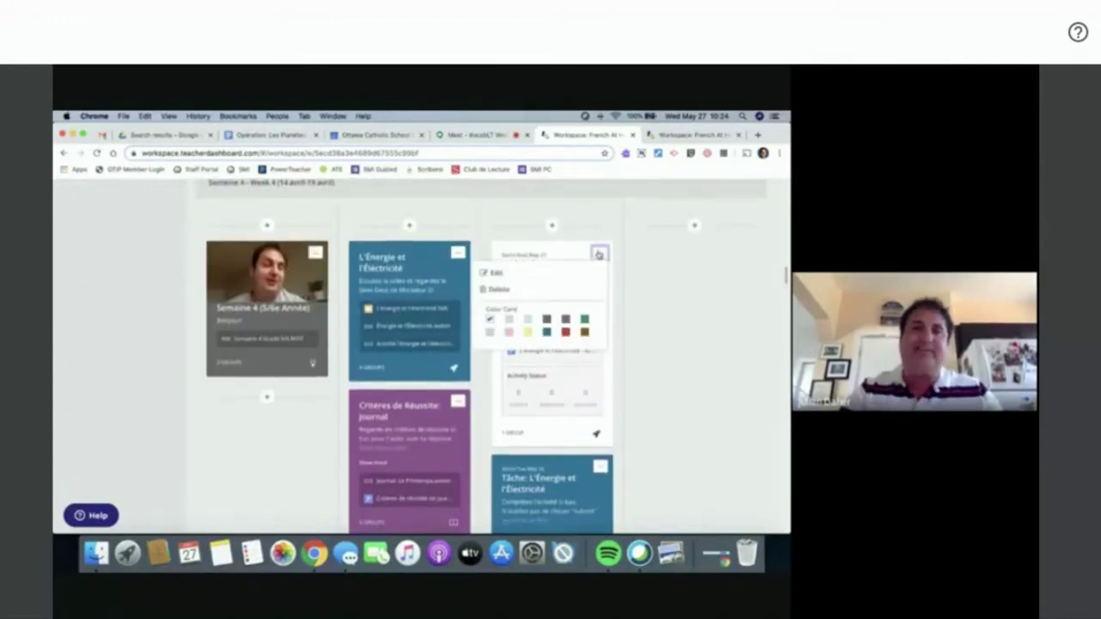
click(548, 333)
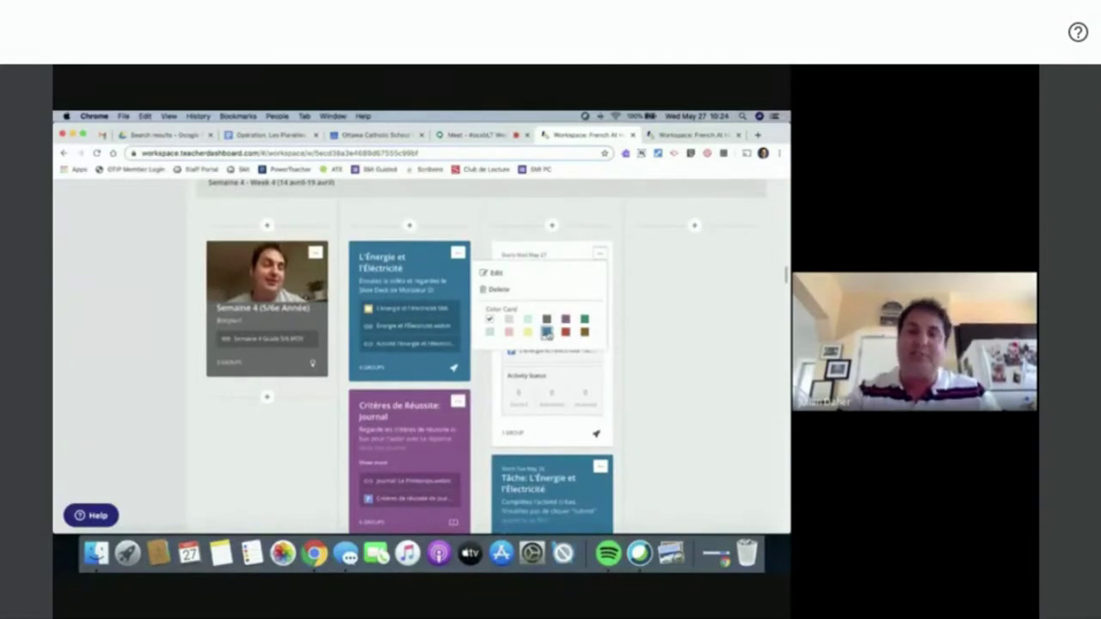
click(601, 252)
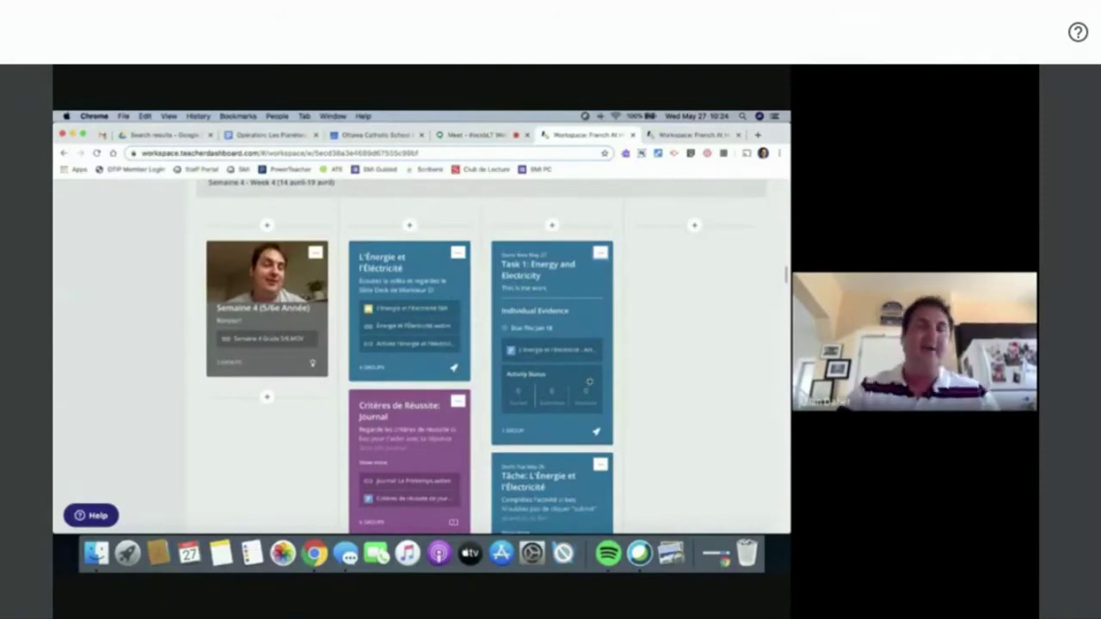
scroll(590, 381, down, 5)
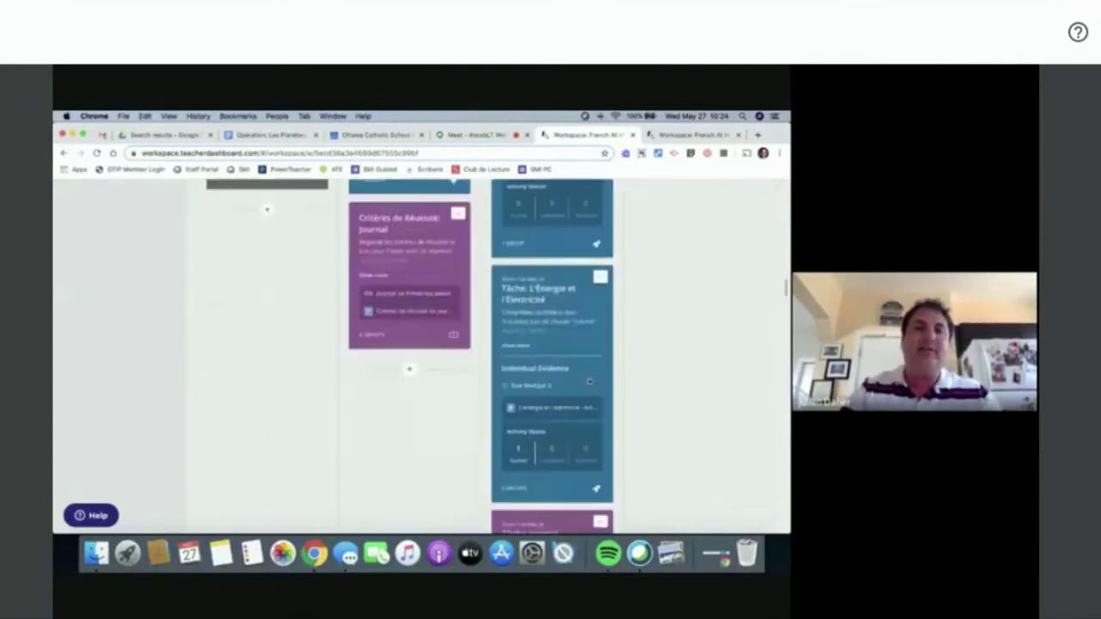
scroll(401, 355, up, 1)
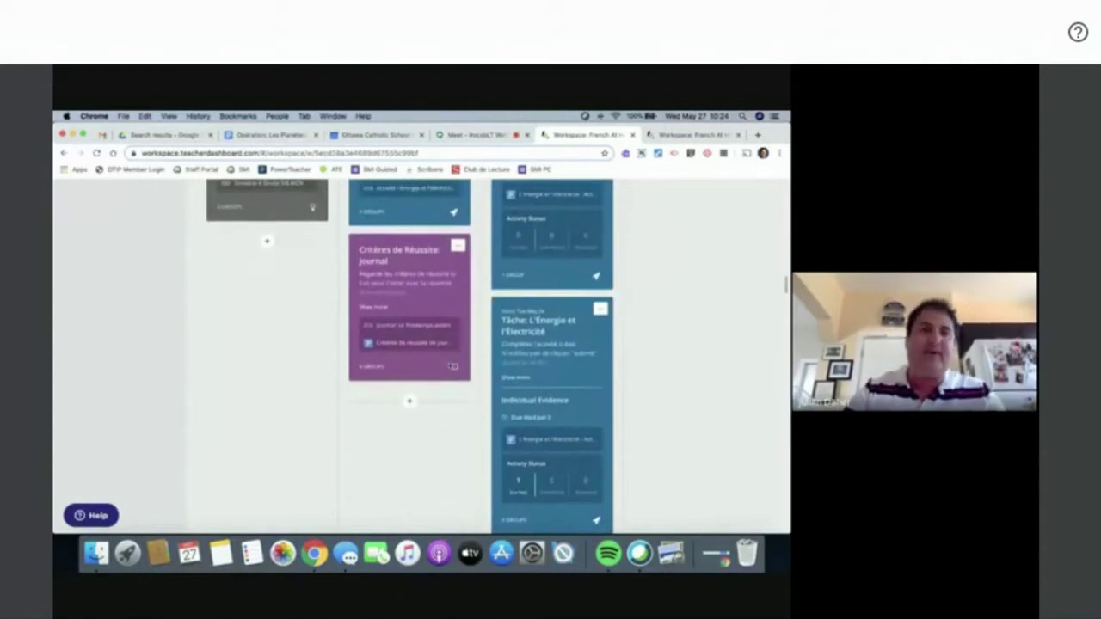
mouse_move(405, 345)
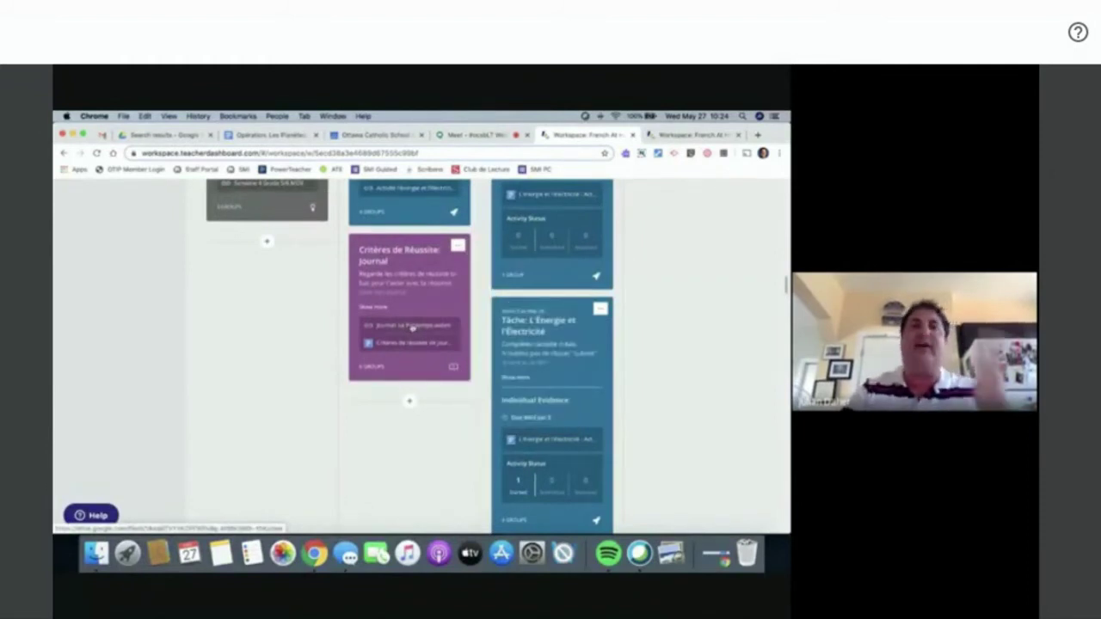
scroll(608, 401, down, 2)
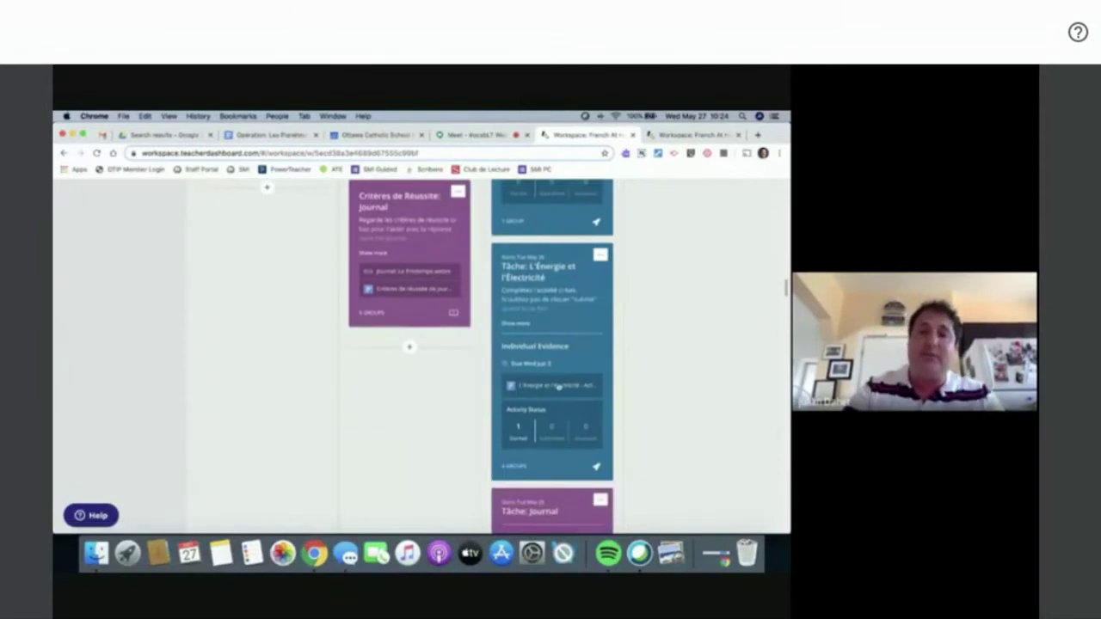
scroll(669, 398, up, 6)
scroll(670, 401, down, 15)
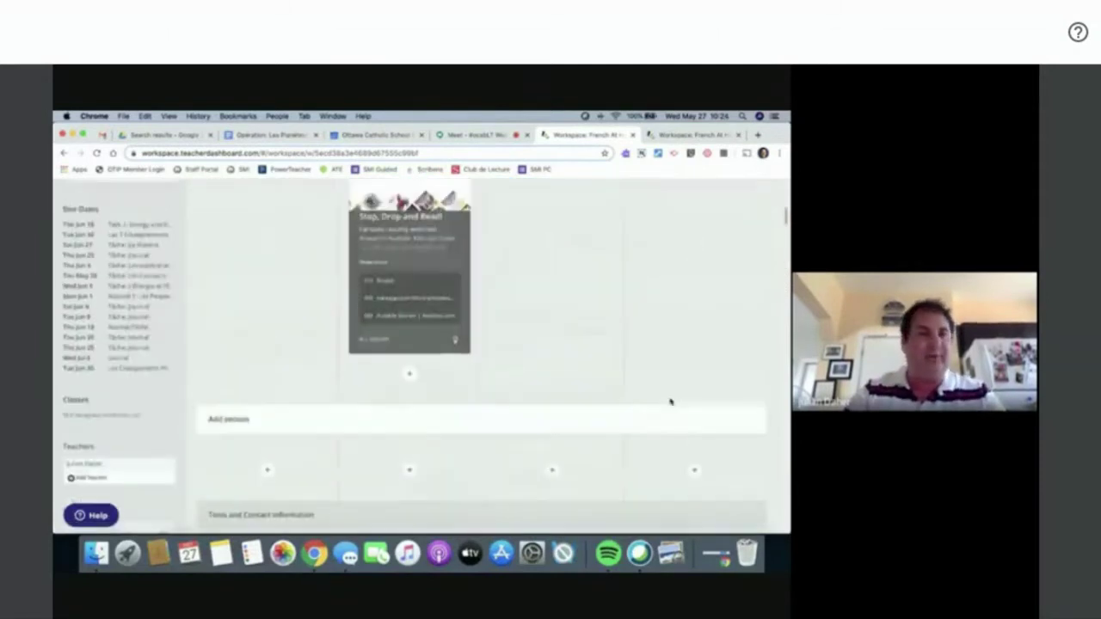
- Expand the Grade 5's group in the Groups sidebar to show its student member
scroll(670, 401, up, 15)
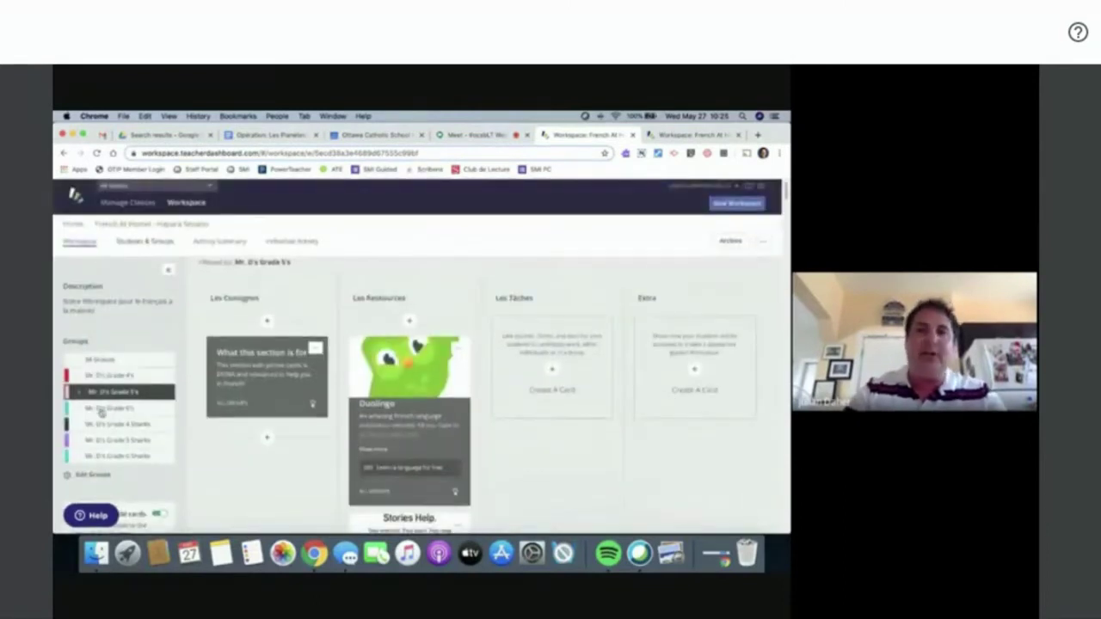
click(86, 395)
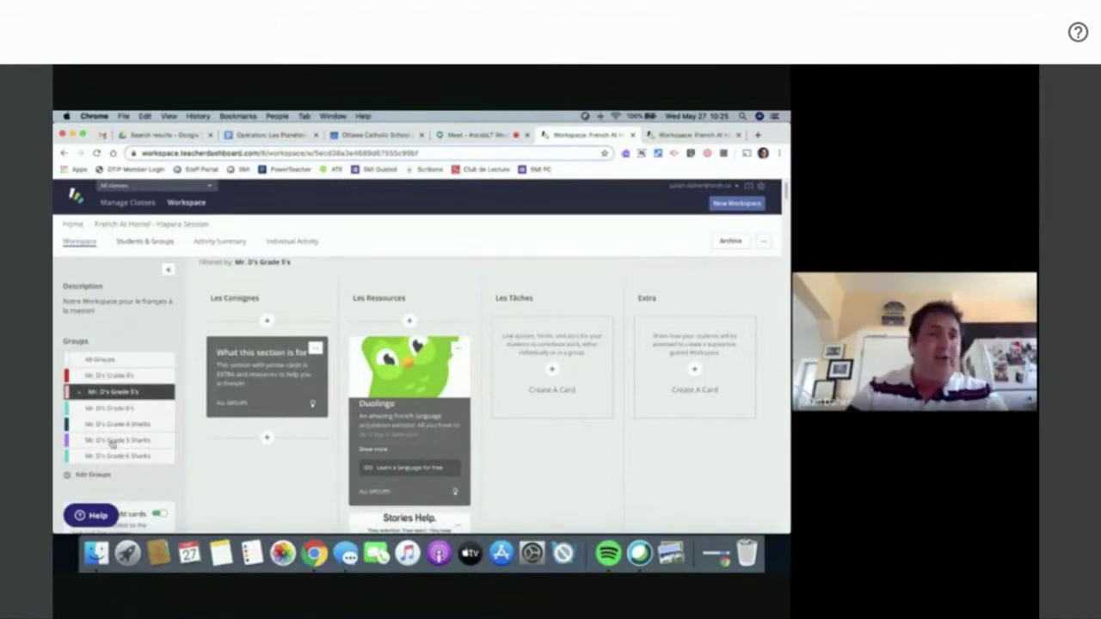
scroll(325, 409, down, 15)
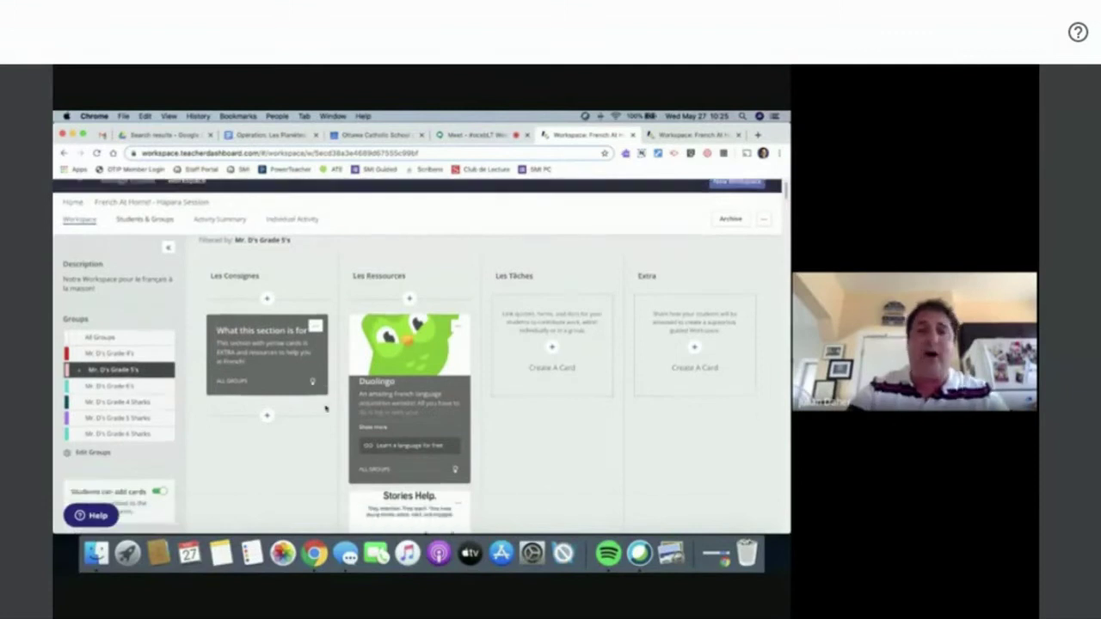
scroll(326, 408, up, 15)
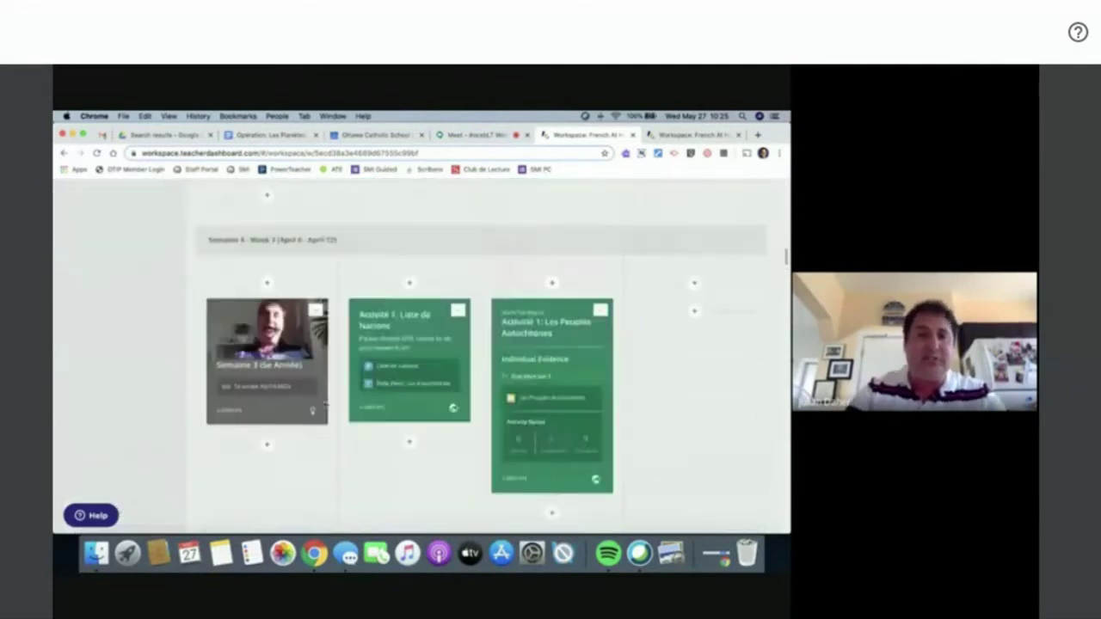
scroll(325, 408, up, 3)
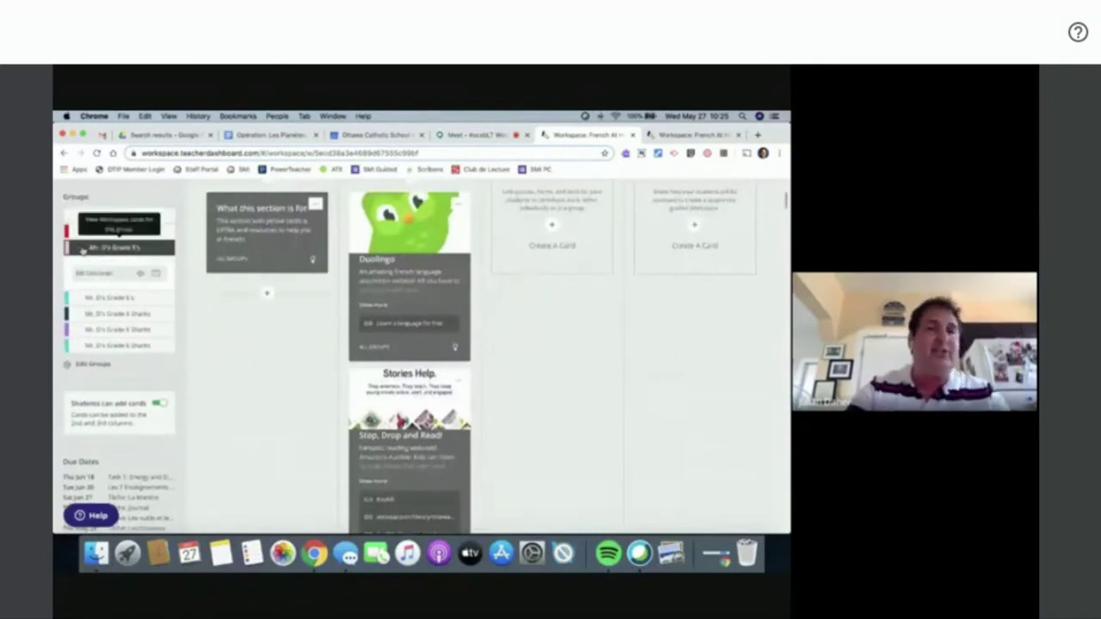
- Preview the workspace as the group's student and scroll to the Semaine 4 task cards
click(142, 277)
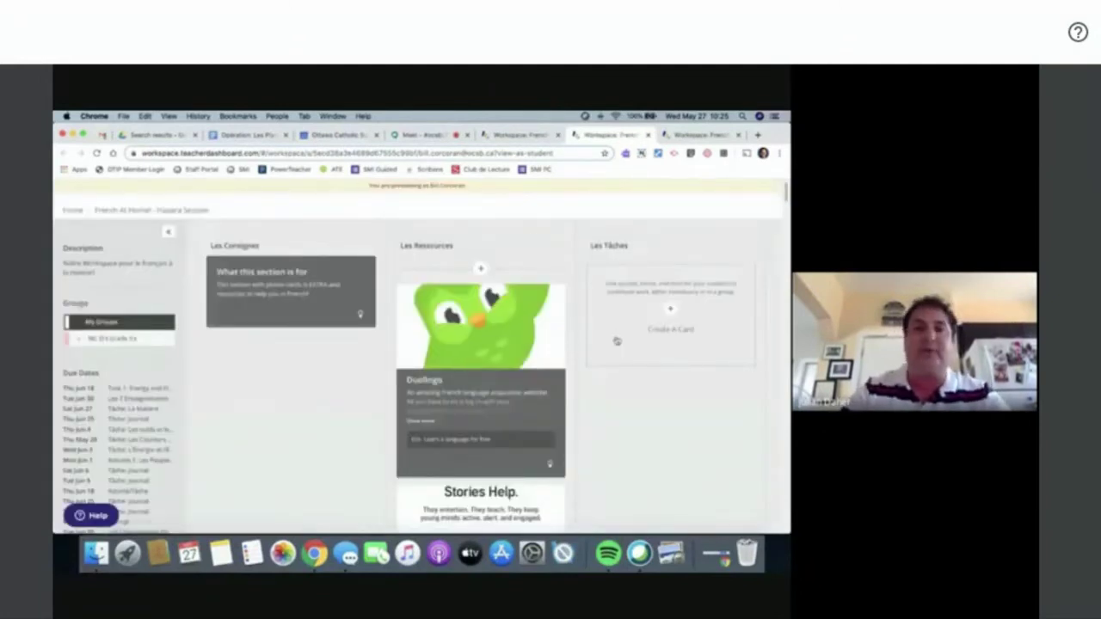
scroll(616, 341, down, 10)
scroll(616, 340, down, 15)
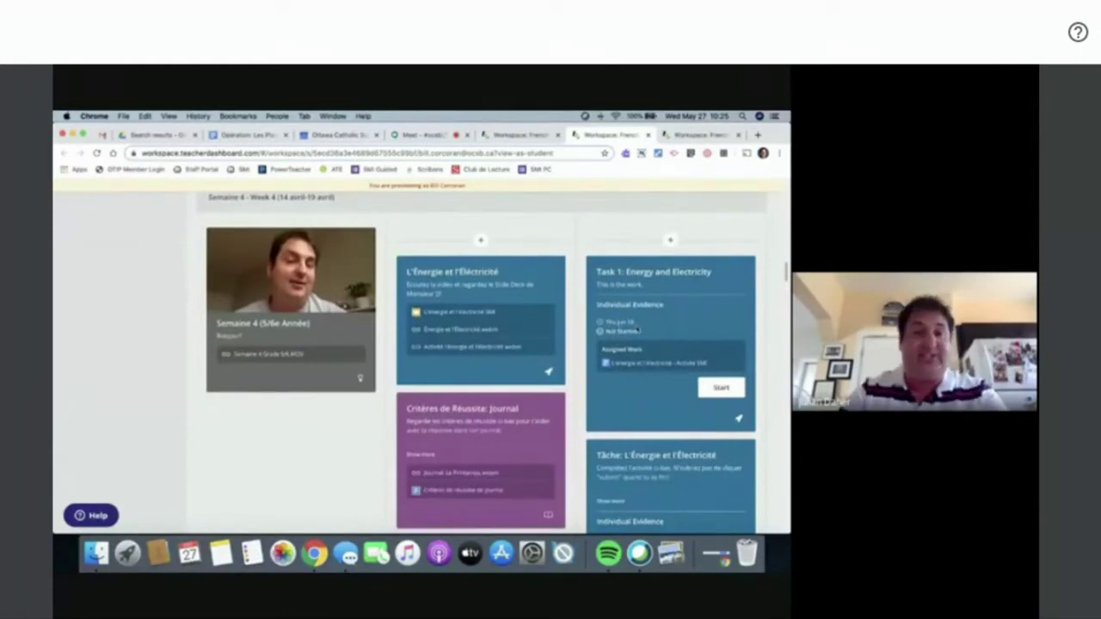
scroll(638, 330, down, 10)
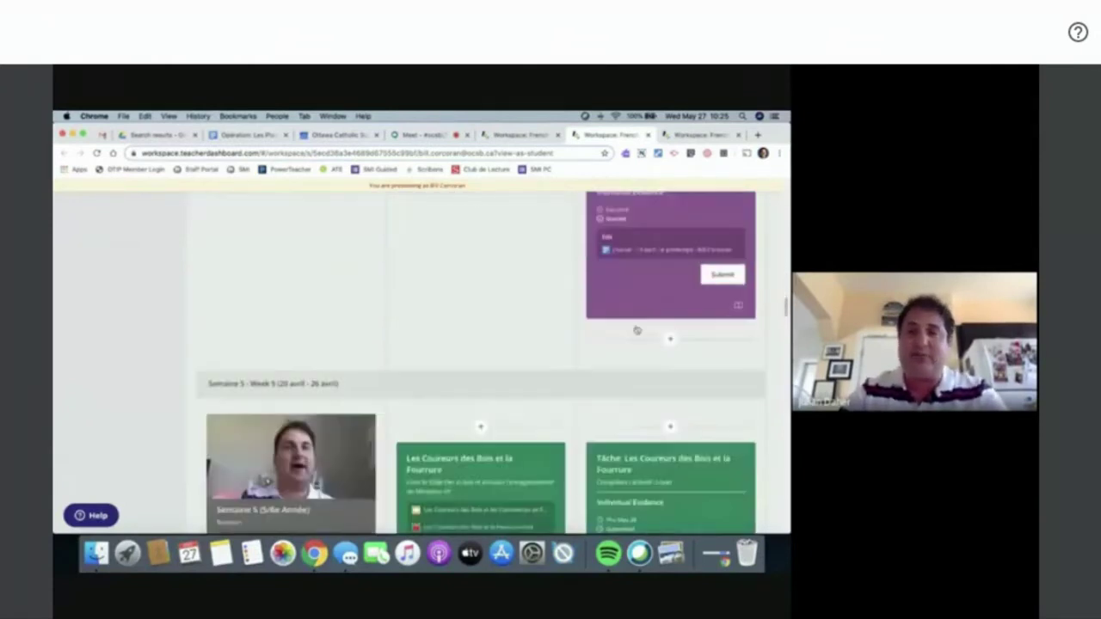
scroll(637, 330, up, 1)
scroll(637, 328, up, 1)
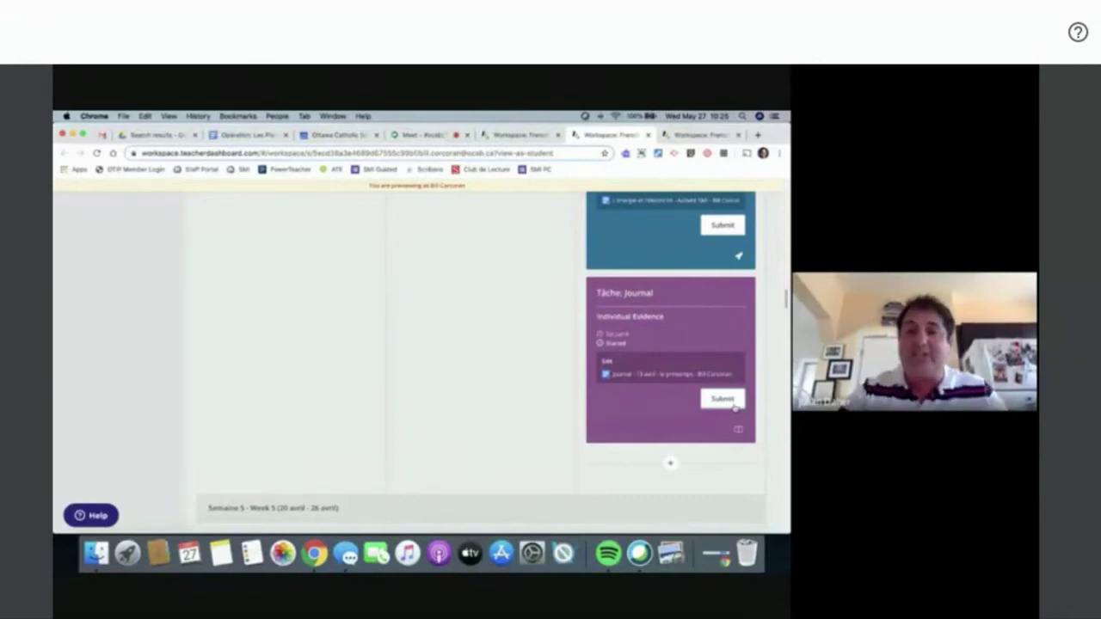
- Submit Tâche: Journal as the previewed student, confirming with Yes
click(734, 407)
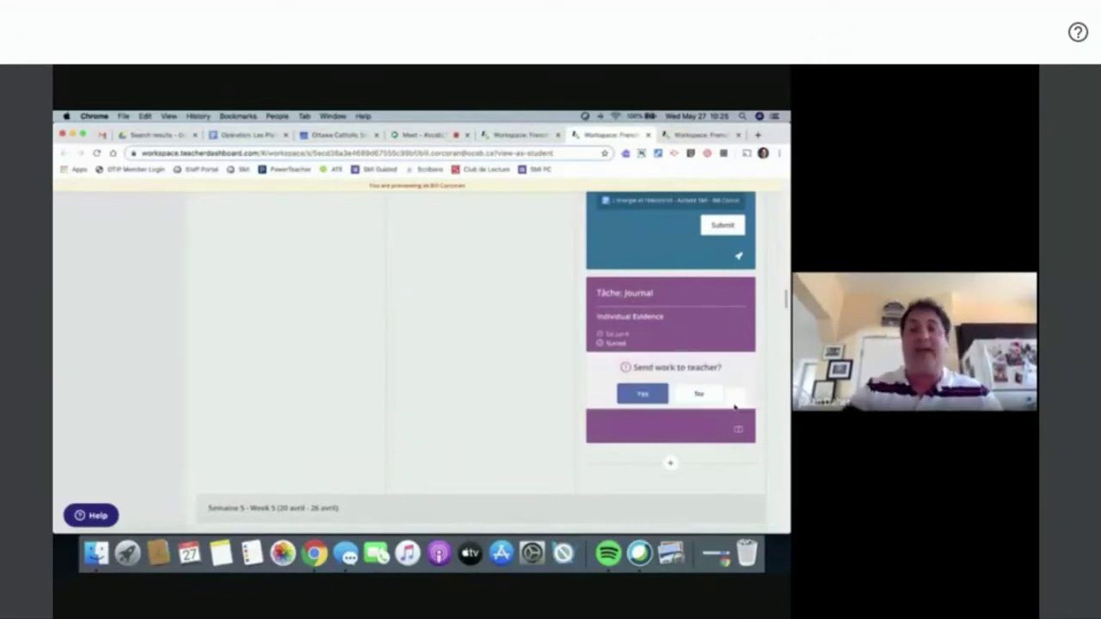
click(646, 394)
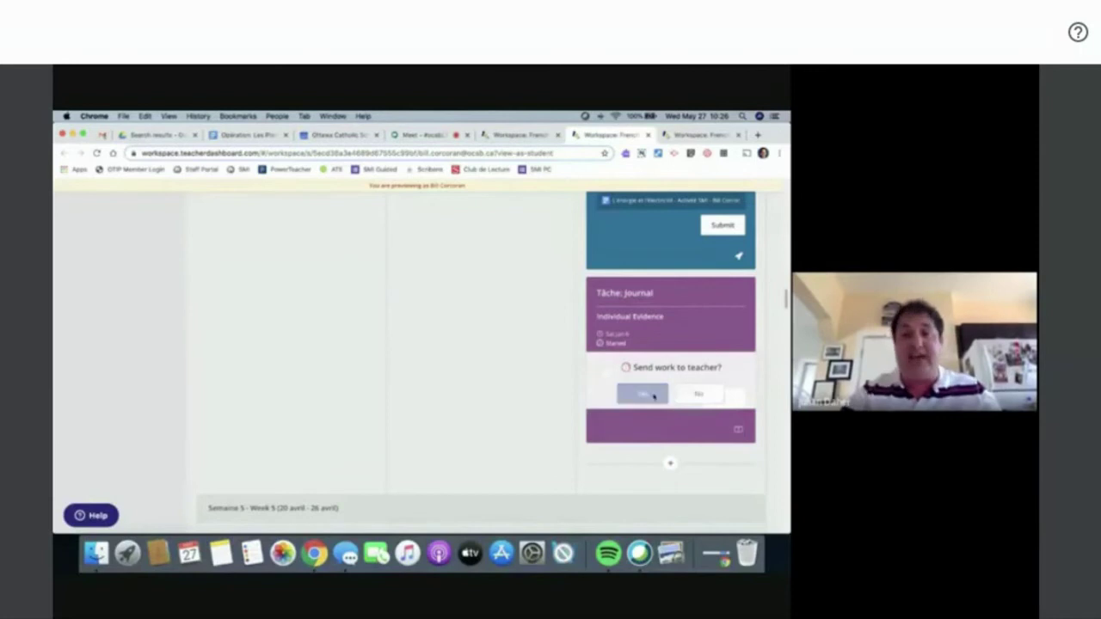
scroll(745, 258, up, 5)
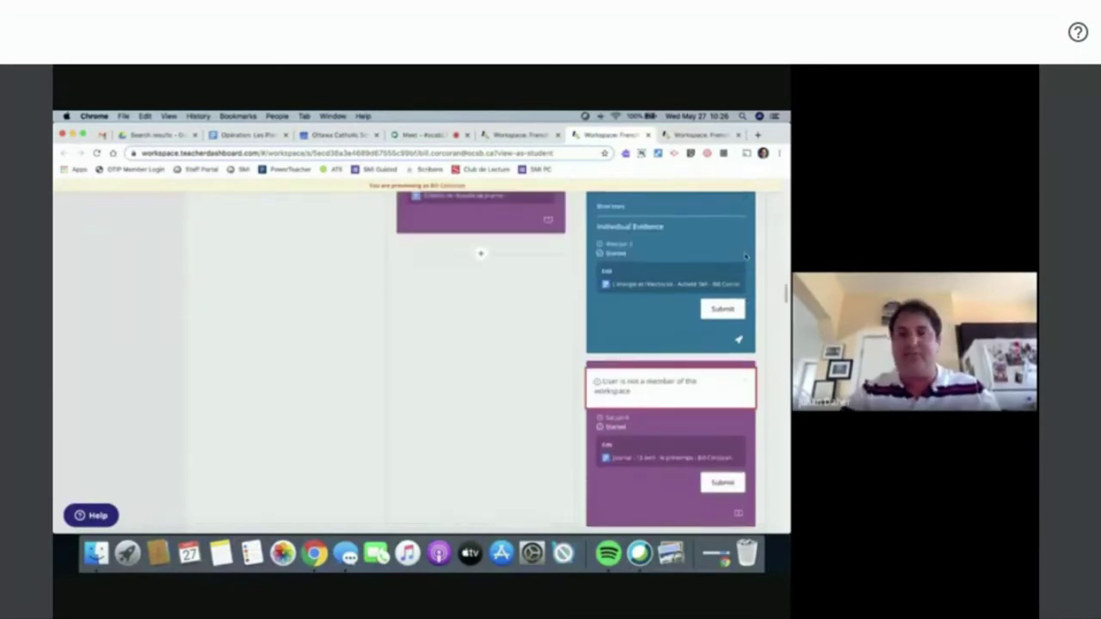
scroll(745, 258, up, 2)
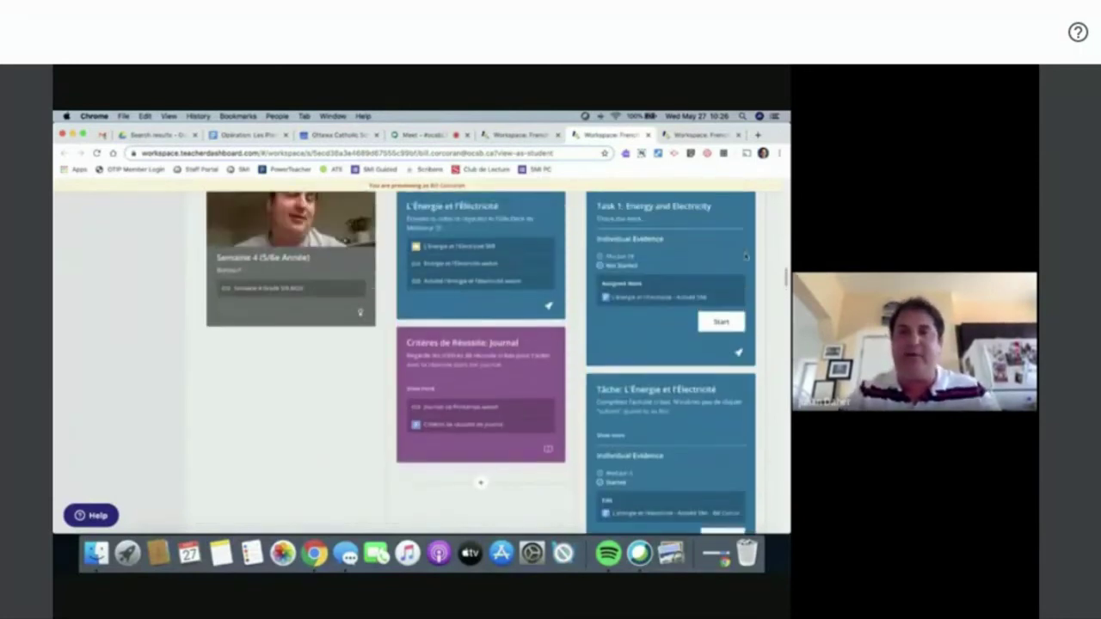
scroll(731, 362, down, 3)
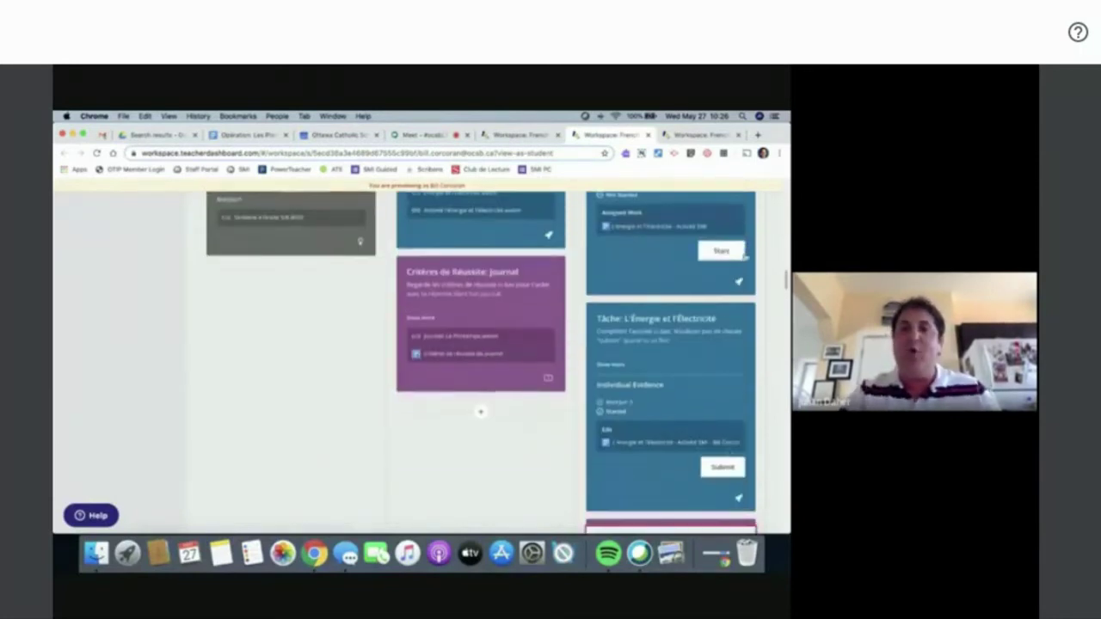
- Submit Tâche: L'Énergie et l'Électricité, then return to the teacher's workspace view
click(723, 468)
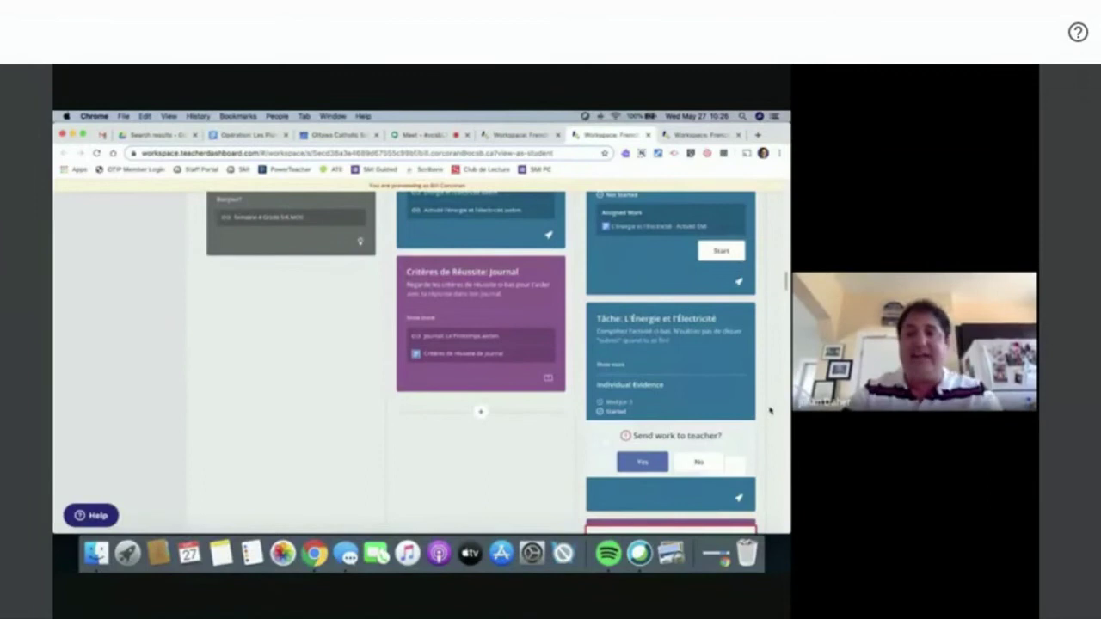
scroll(770, 411, up, 1)
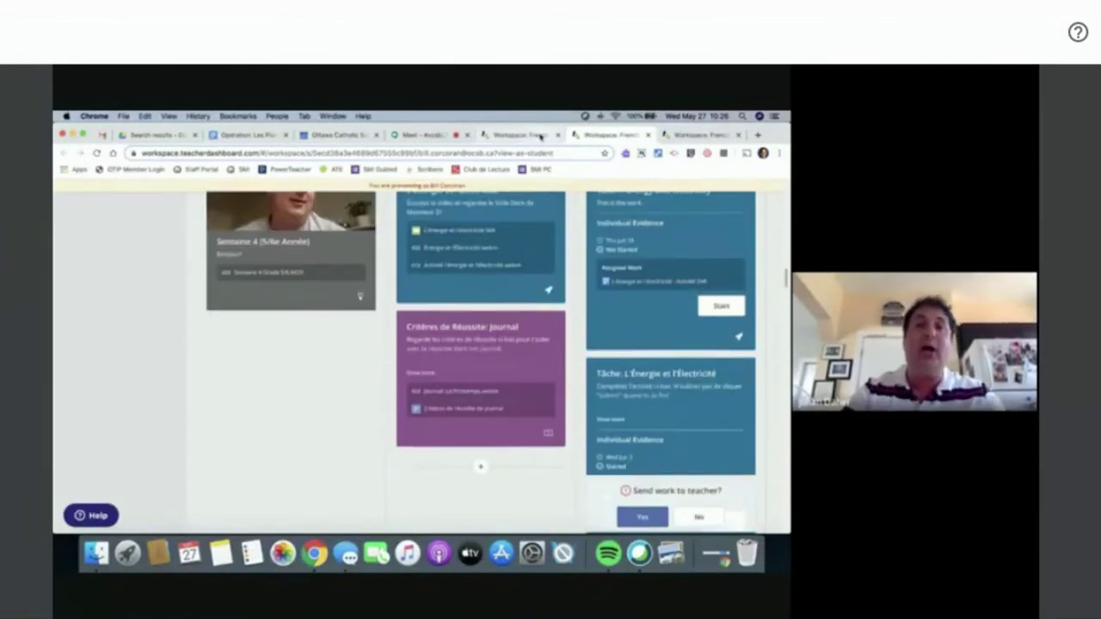
click(541, 135)
- Scroll through the French workspace board and show the Grade 5 Sharks group's workspace
scroll(577, 388, down, 10)
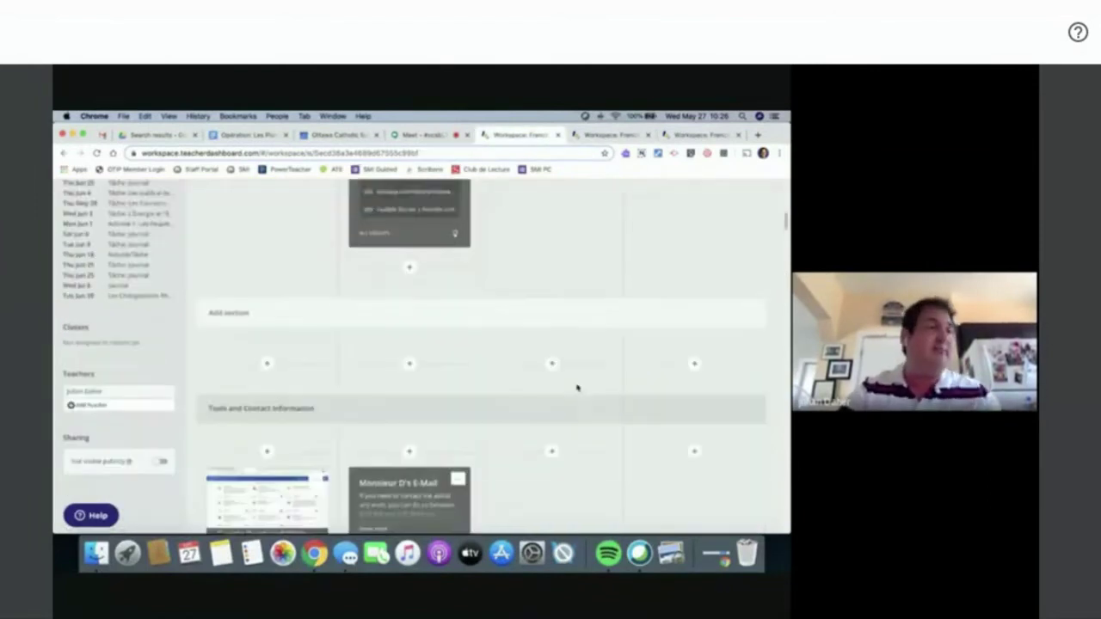
scroll(577, 388, down, 10)
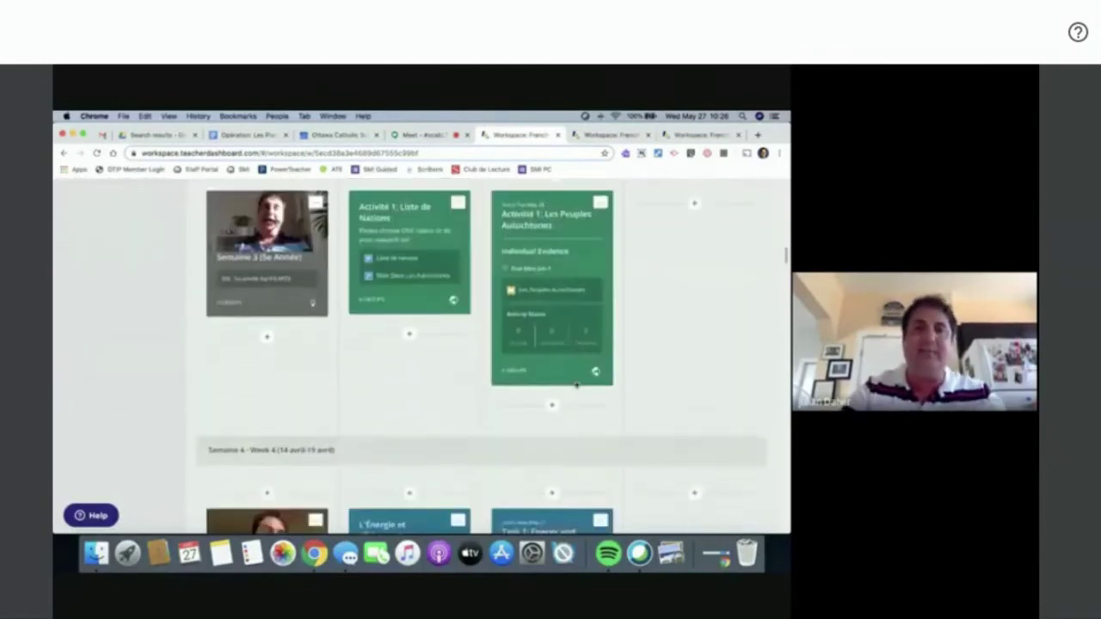
scroll(576, 385, down, 2)
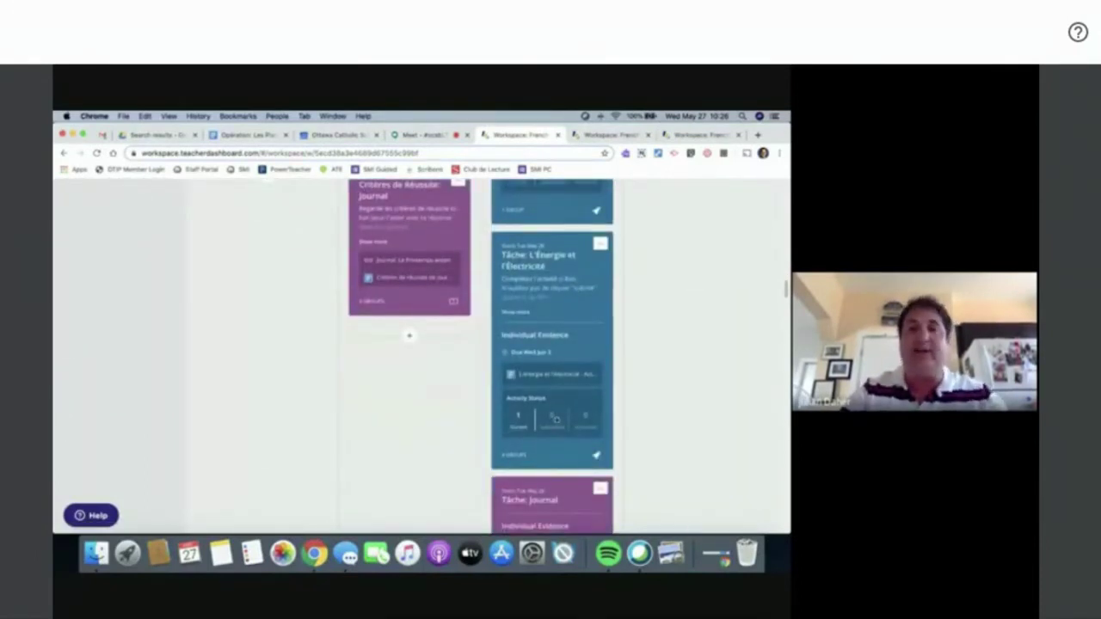
scroll(637, 392, up, 15)
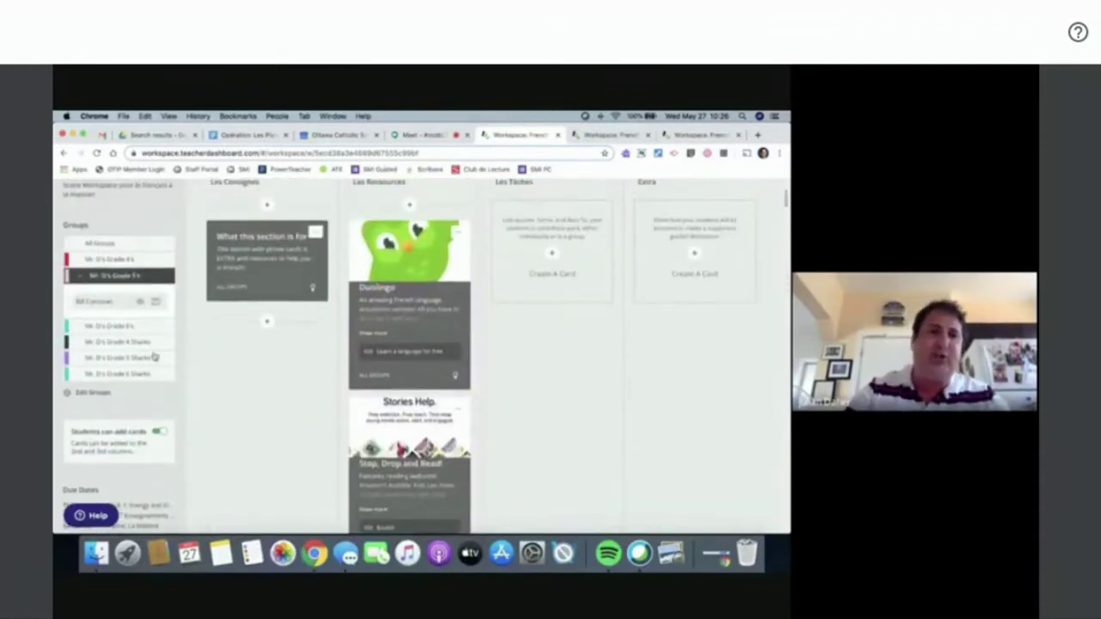
click(101, 358)
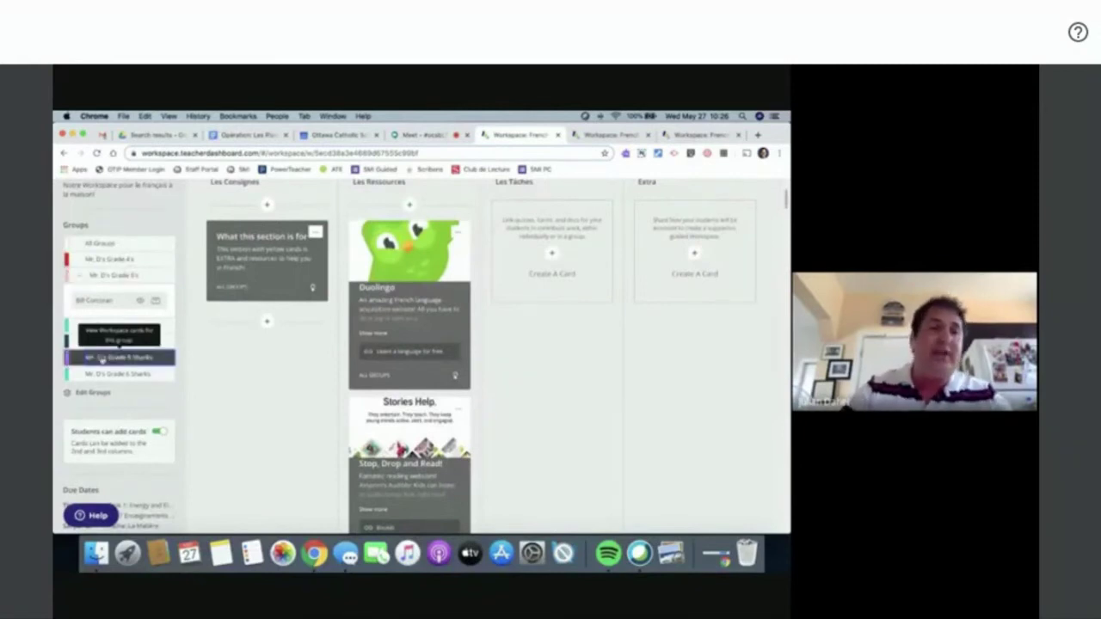
scroll(218, 425, down, 20)
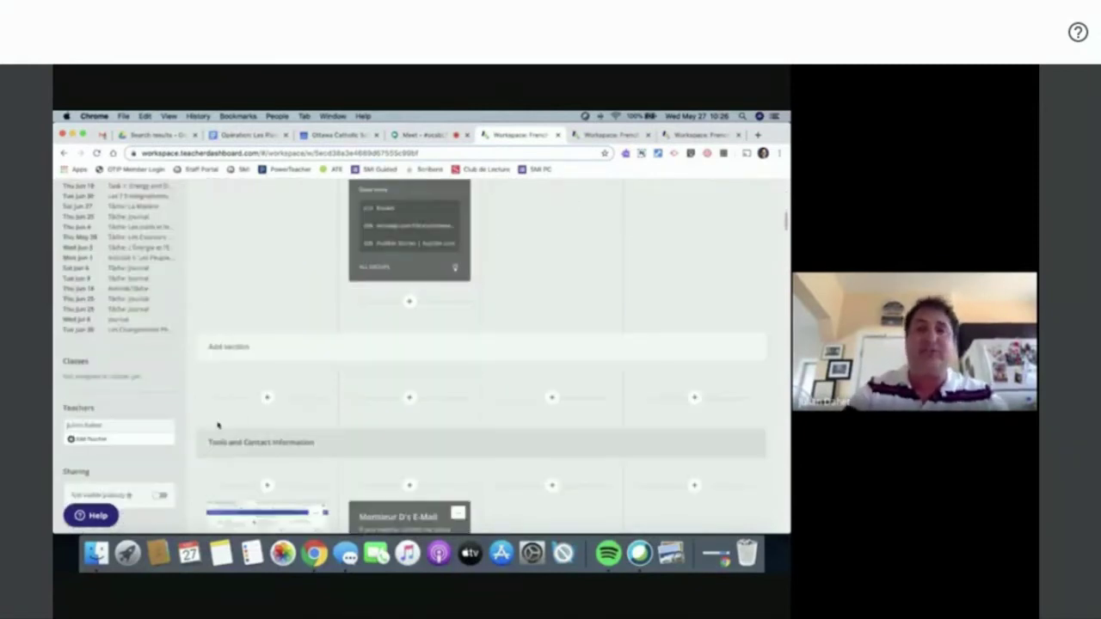
scroll(218, 425, down, 5)
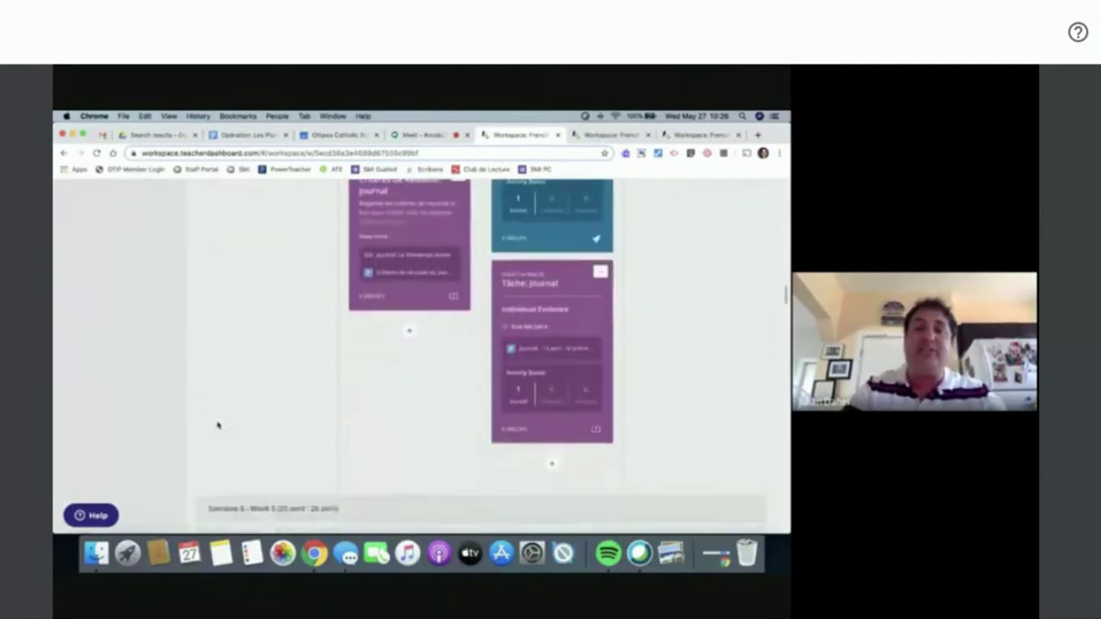
scroll(218, 425, up, 5)
- Finish browsing the Sharks board and switch back to the Google Meet call
scroll(218, 425, down, 1)
scroll(217, 425, up, 1)
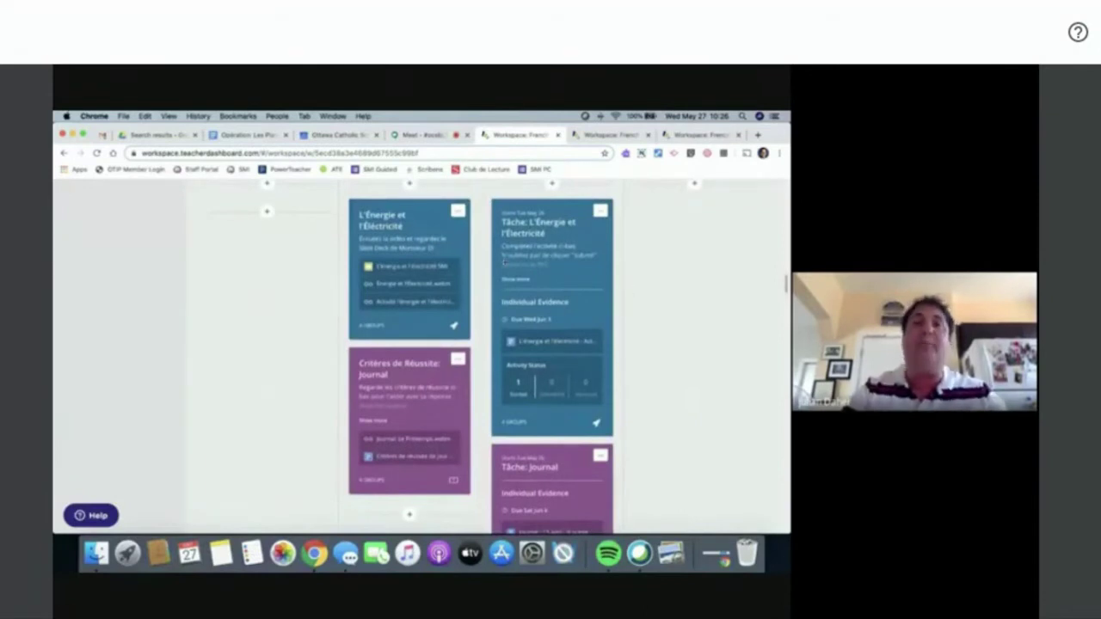
scroll(504, 262, down, 10)
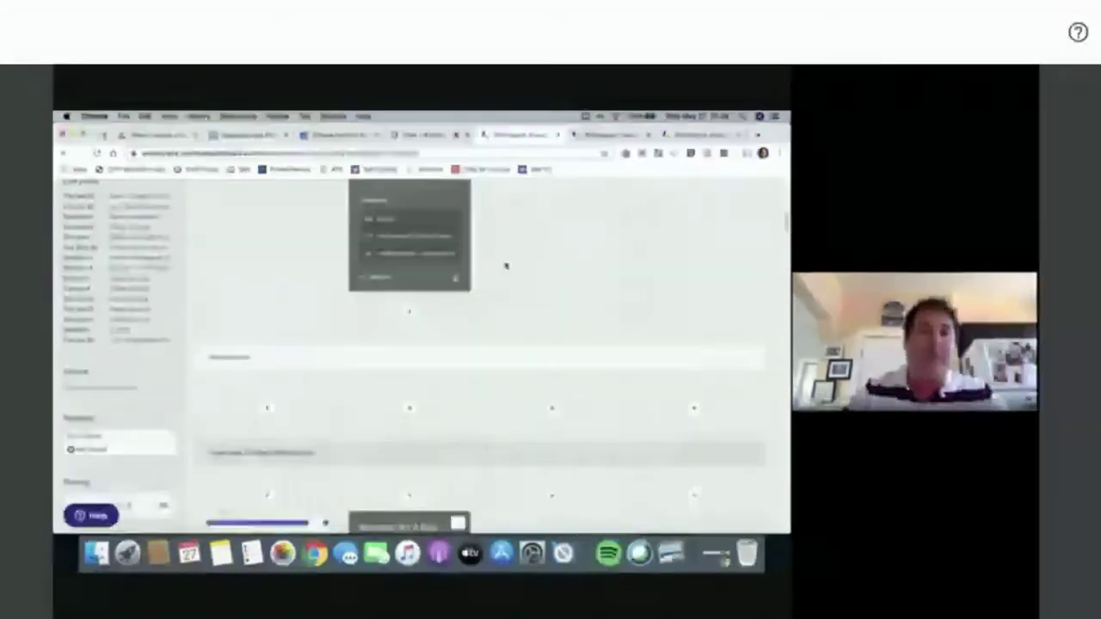
scroll(506, 266, up, 6)
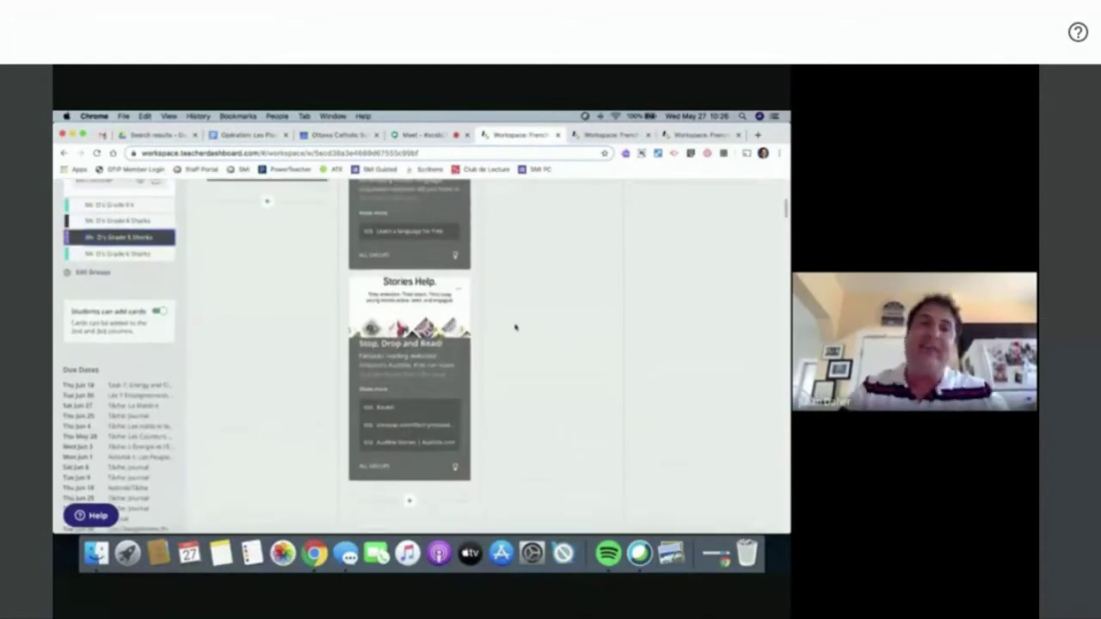
scroll(516, 327, up, 5)
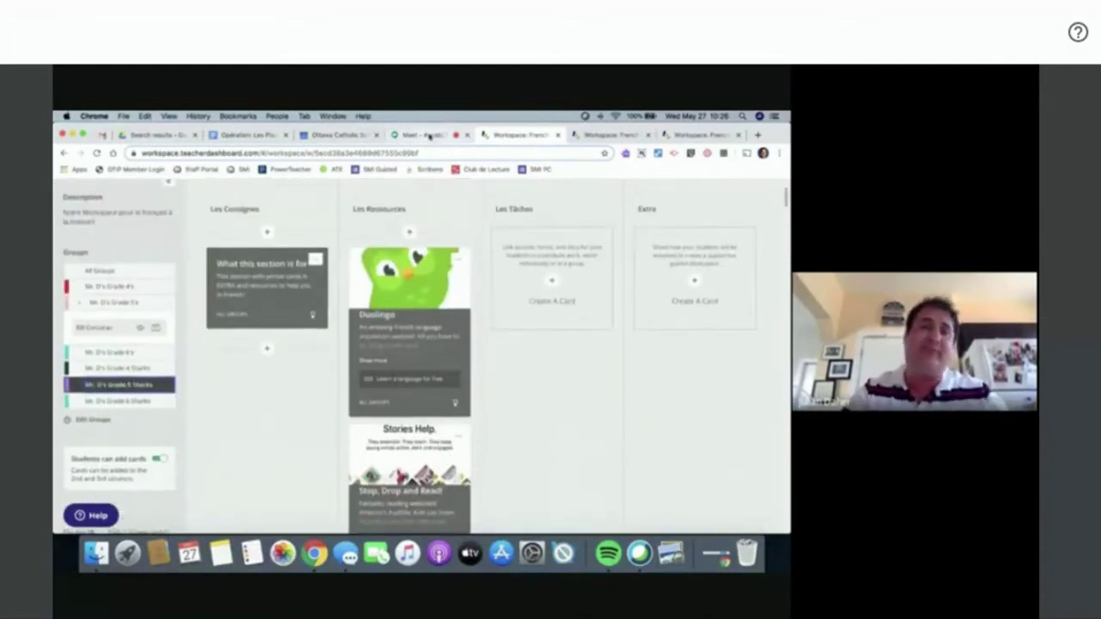
click(429, 137)
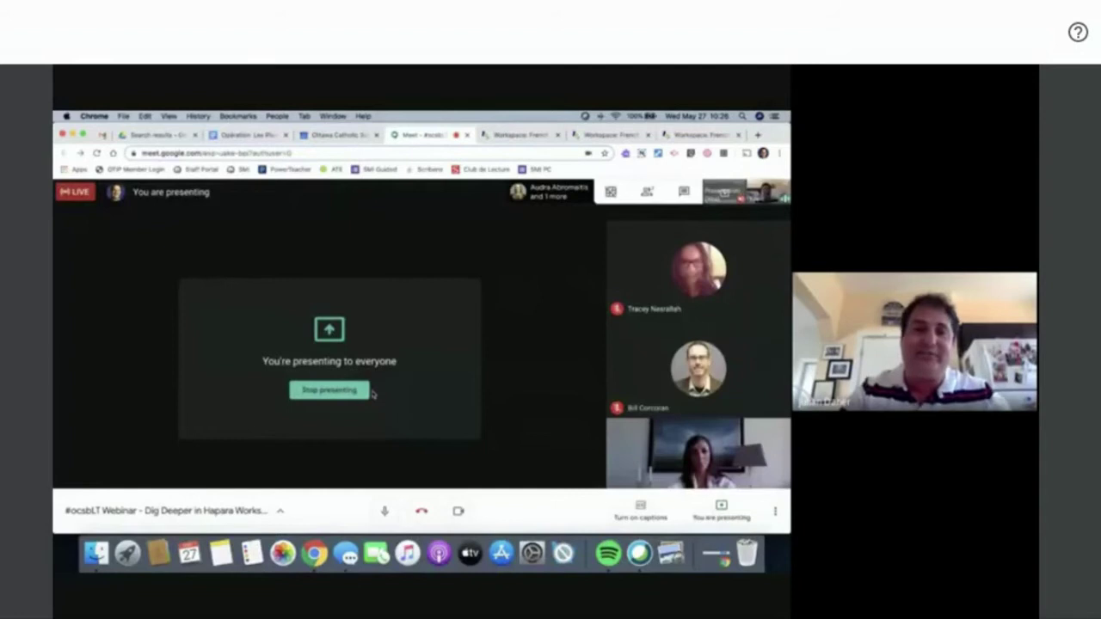
- Stop presenting the screen to the webinar participants from the Meet banner
click(348, 393)
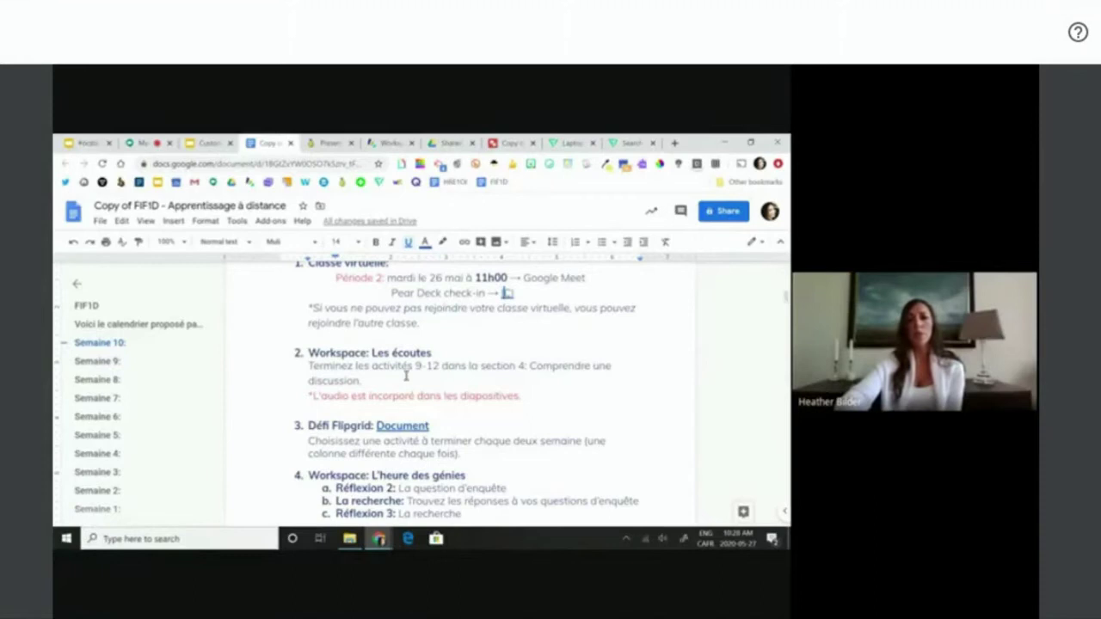
- Leave the FIF1D distance-learning doc and switch to the Hapara Workspace board tab
scroll(466, 456, down, 1)
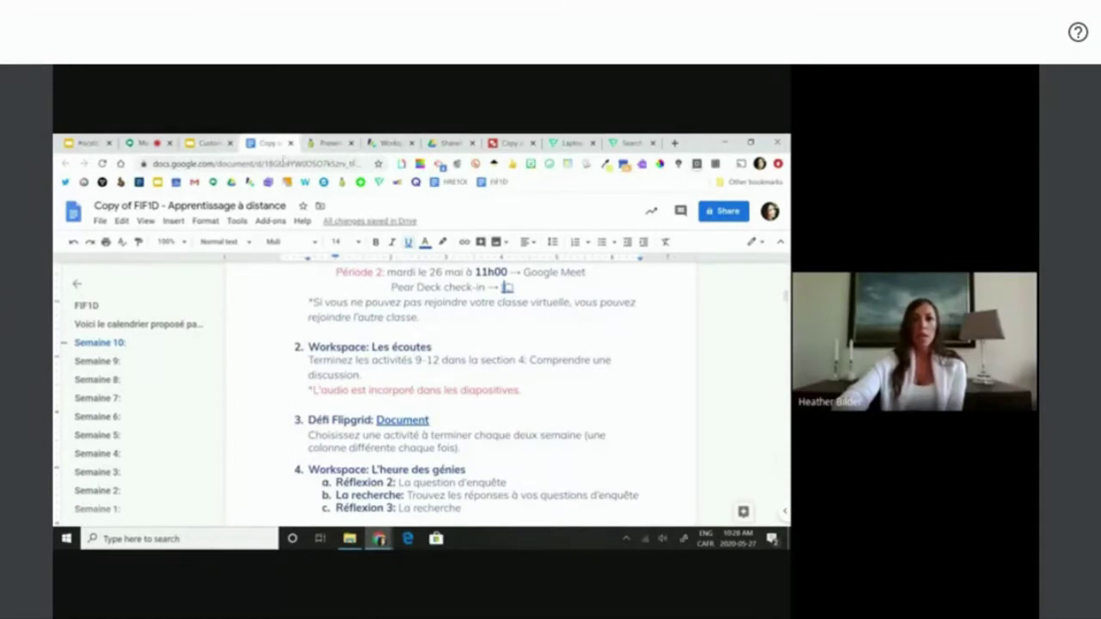
click(381, 145)
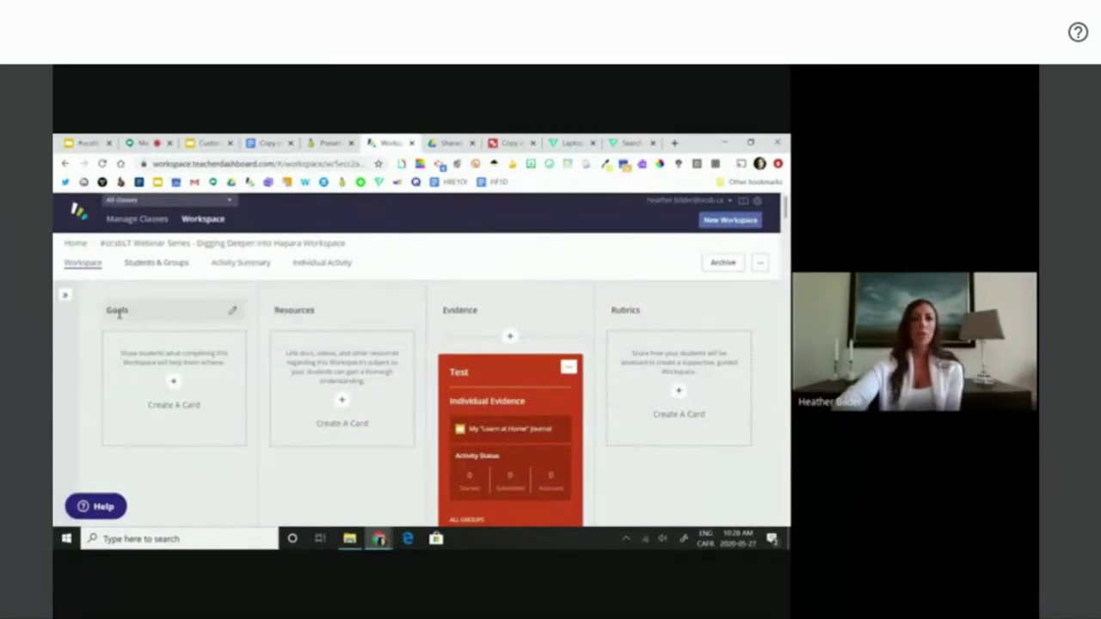
click(233, 313)
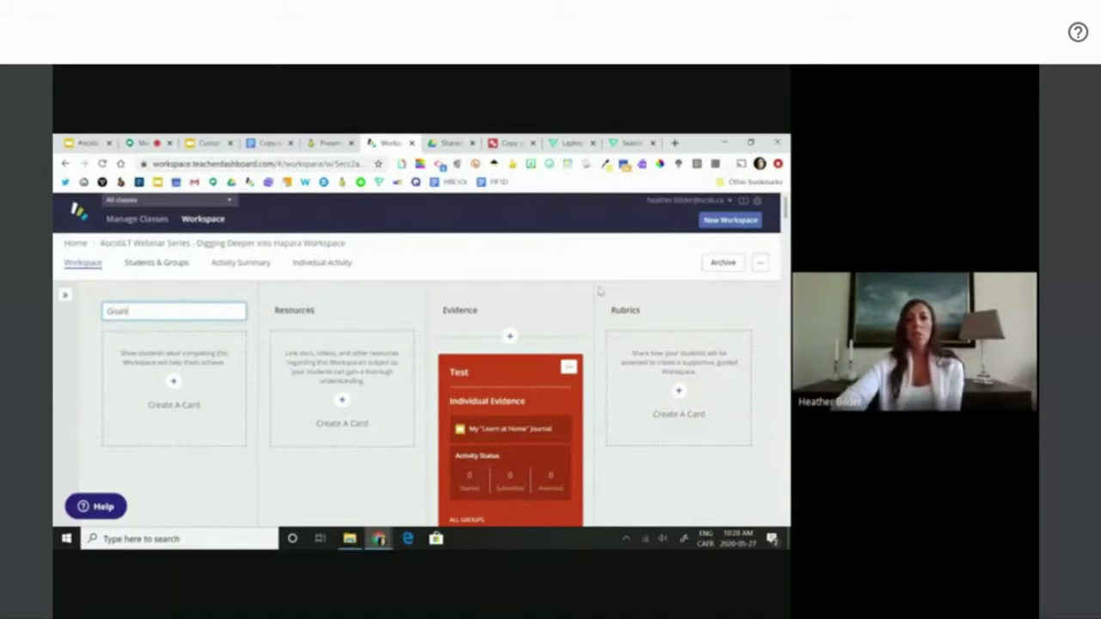
right_click(383, 494)
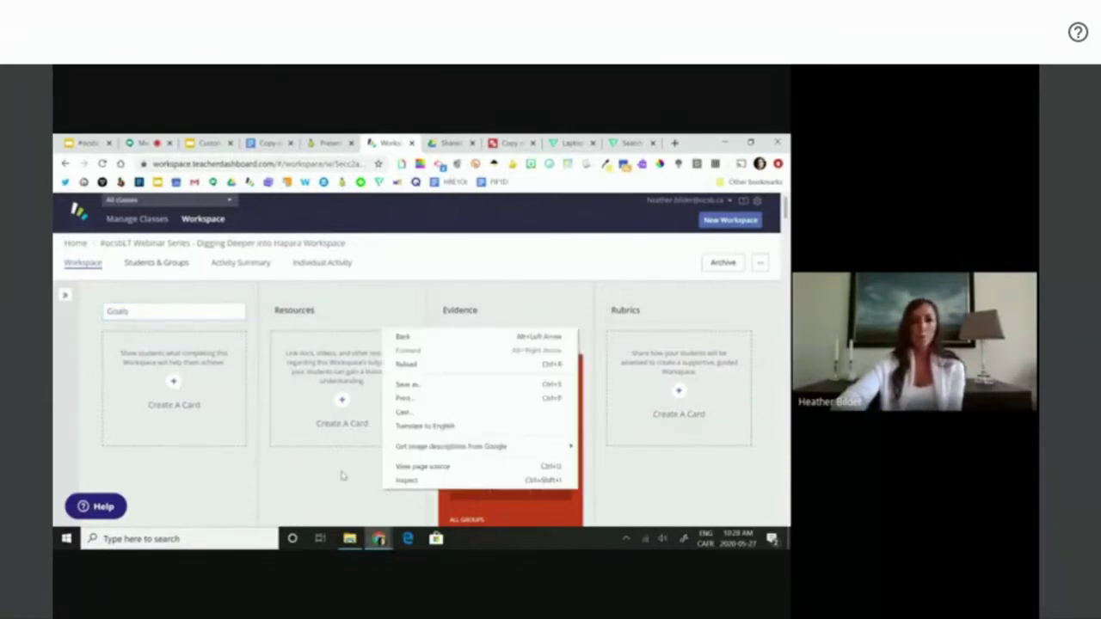
click(342, 476)
- Review the Étape 3: La recherche cards, then drag the Réflexion card toward Introduction
scroll(342, 476, down, 15)
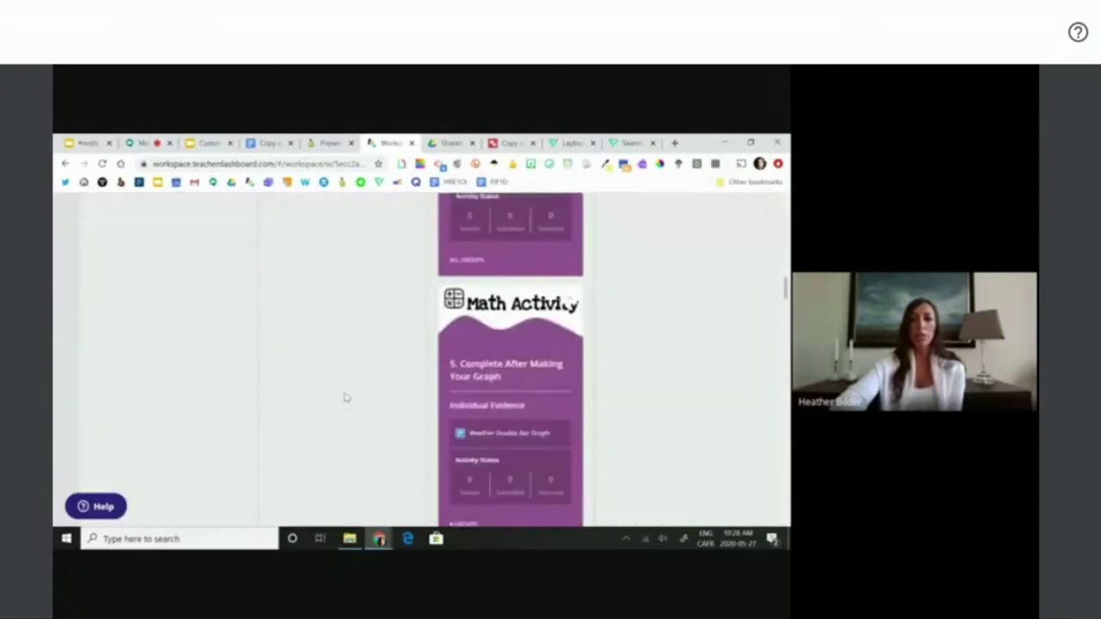
scroll(349, 232, down, 10)
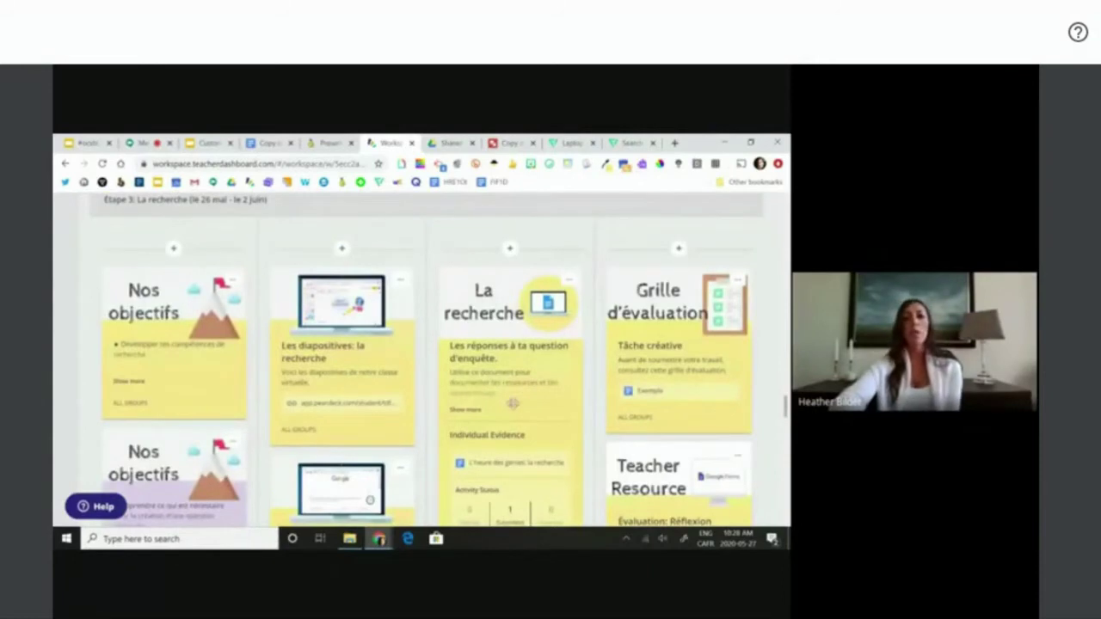
scroll(520, 416, down, 7)
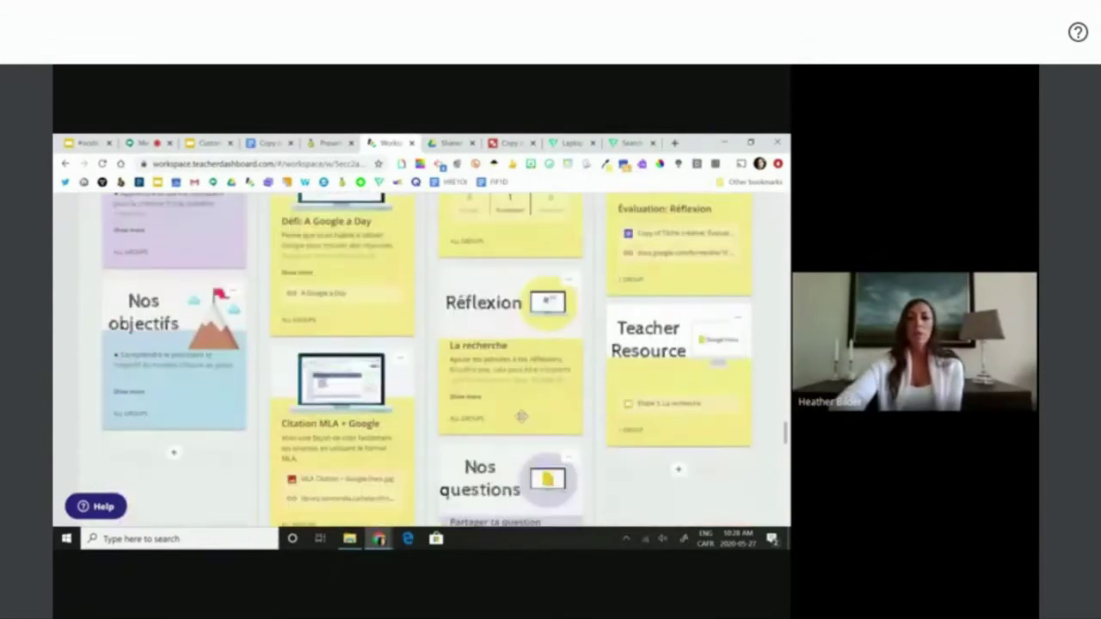
scroll(521, 417, down, 10)
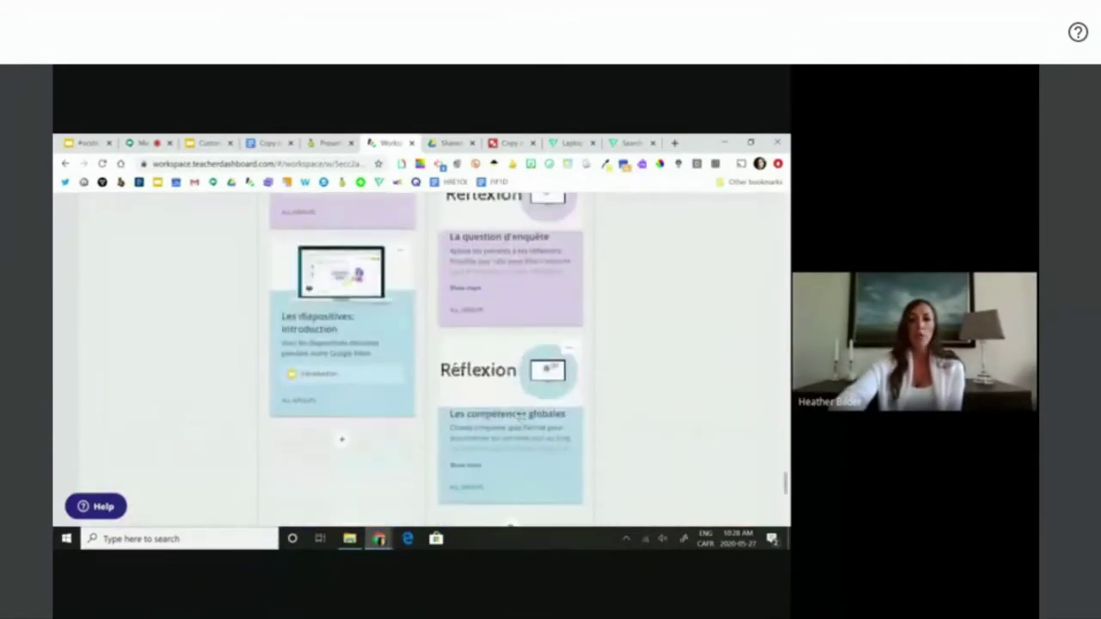
scroll(521, 417, up, 6)
scroll(520, 416, up, 10)
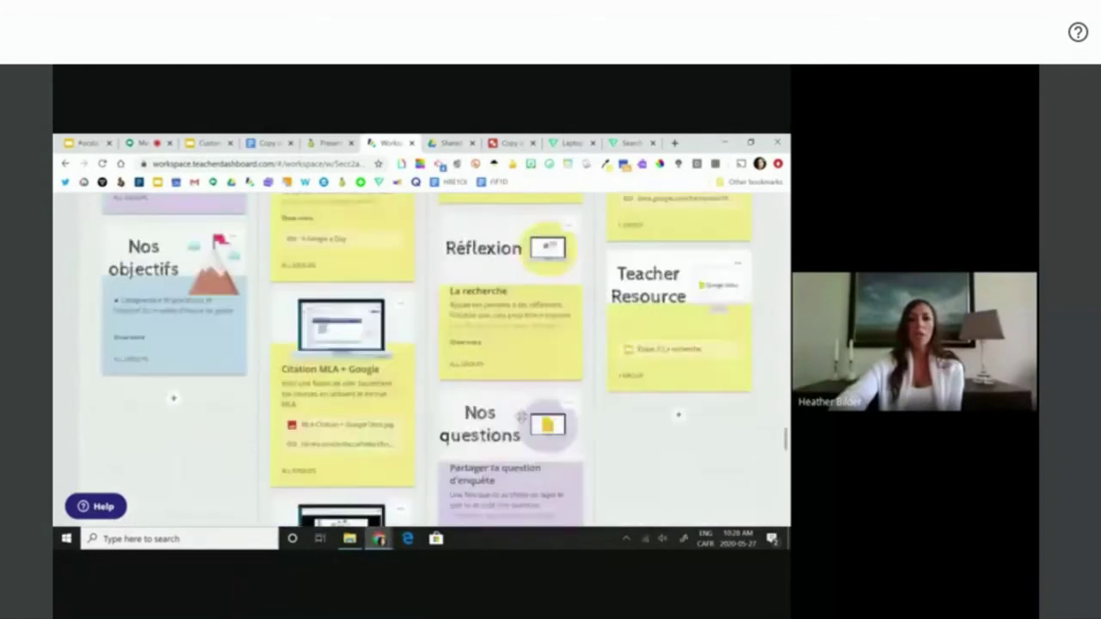
scroll(520, 418, up, 2)
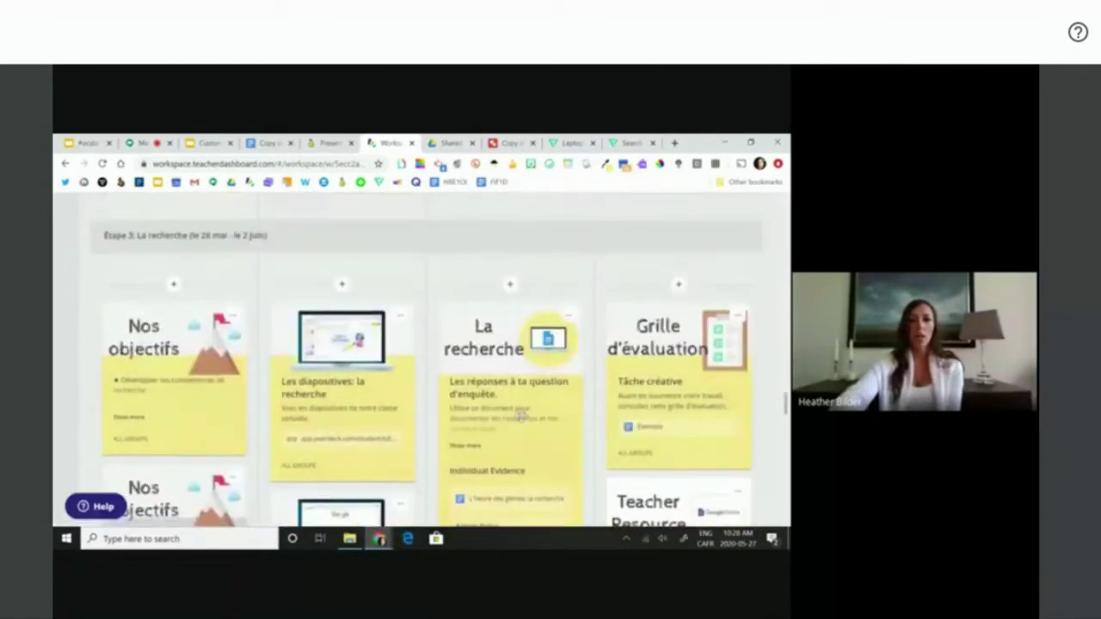
scroll(521, 417, down, 1)
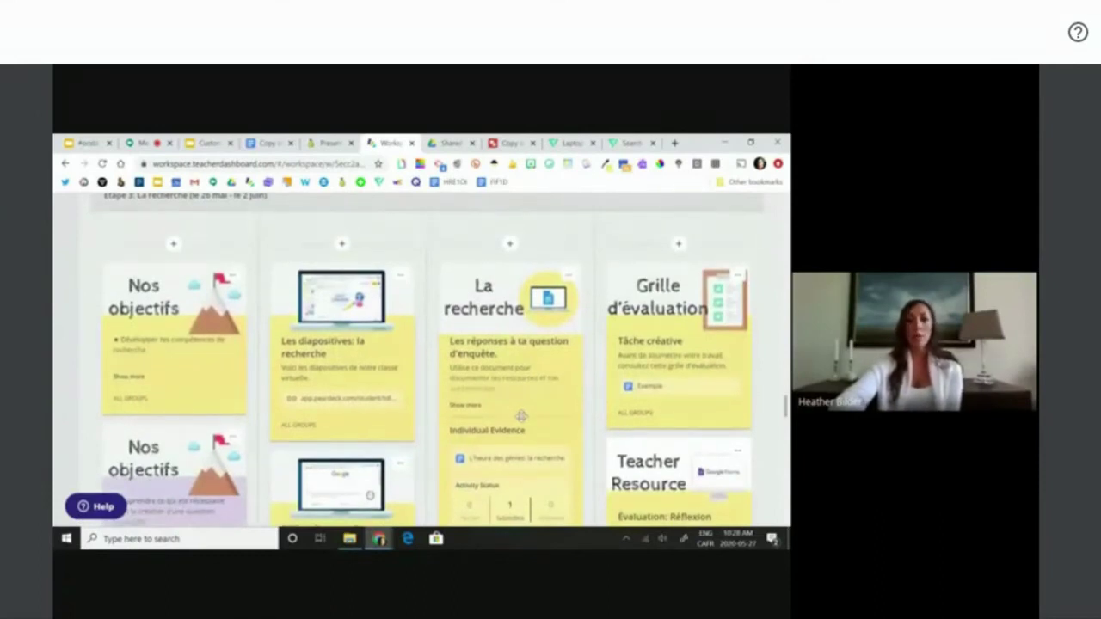
scroll(520, 417, down, 2)
scroll(522, 414, down, 10)
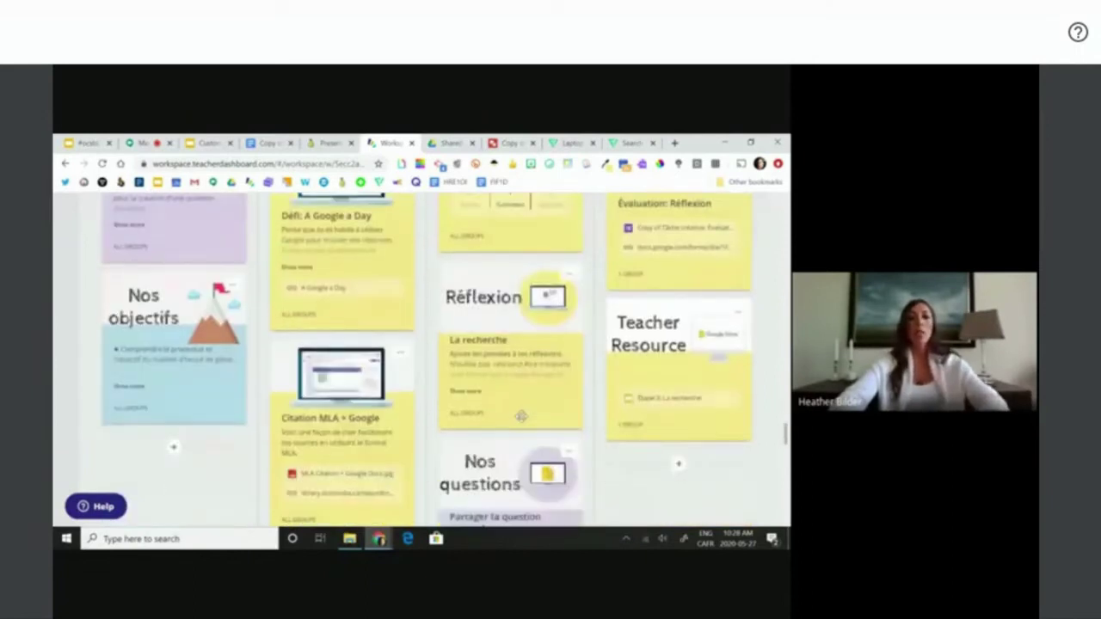
scroll(526, 356, down, 3)
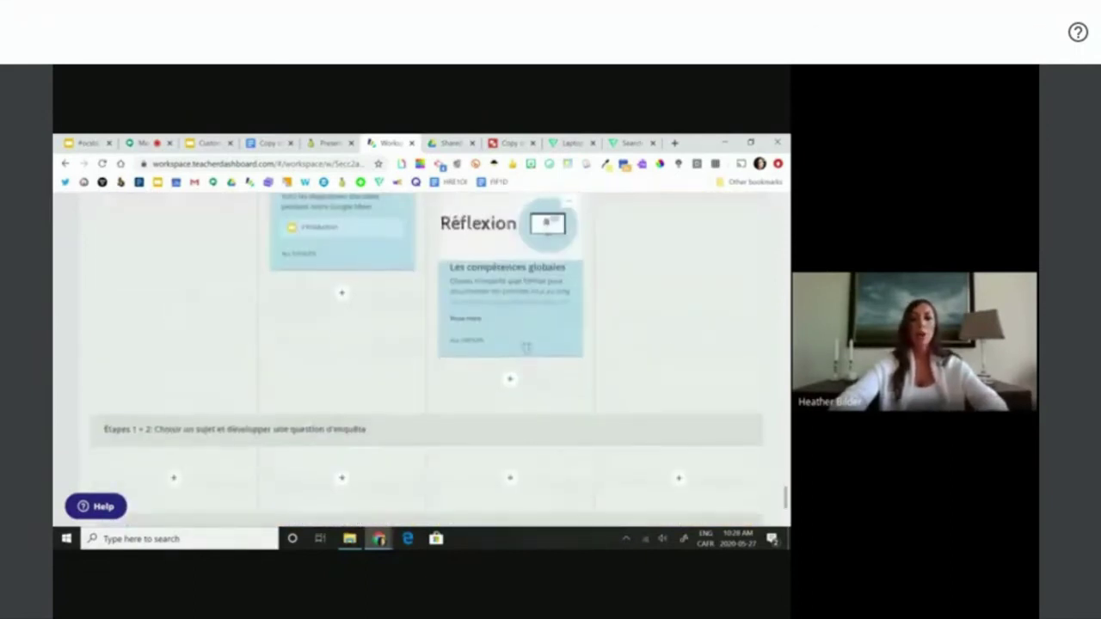
drag(503, 284, 532, 351)
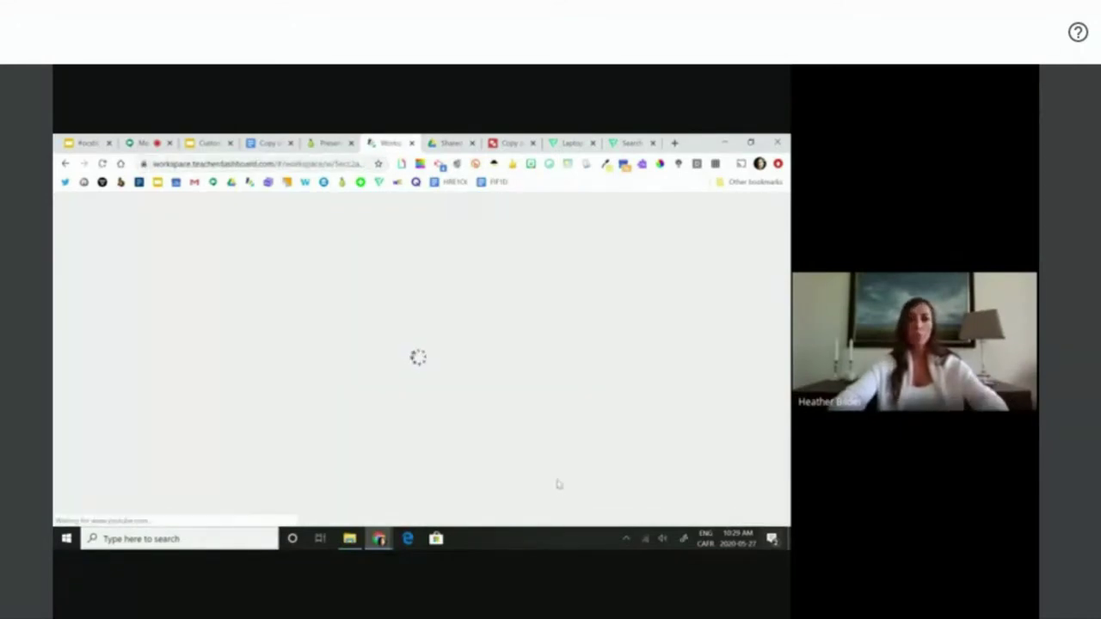
- Move the Réflexion and Les diapositives: Introduction cards into the Introduction section
scroll(592, 464, down, 15)
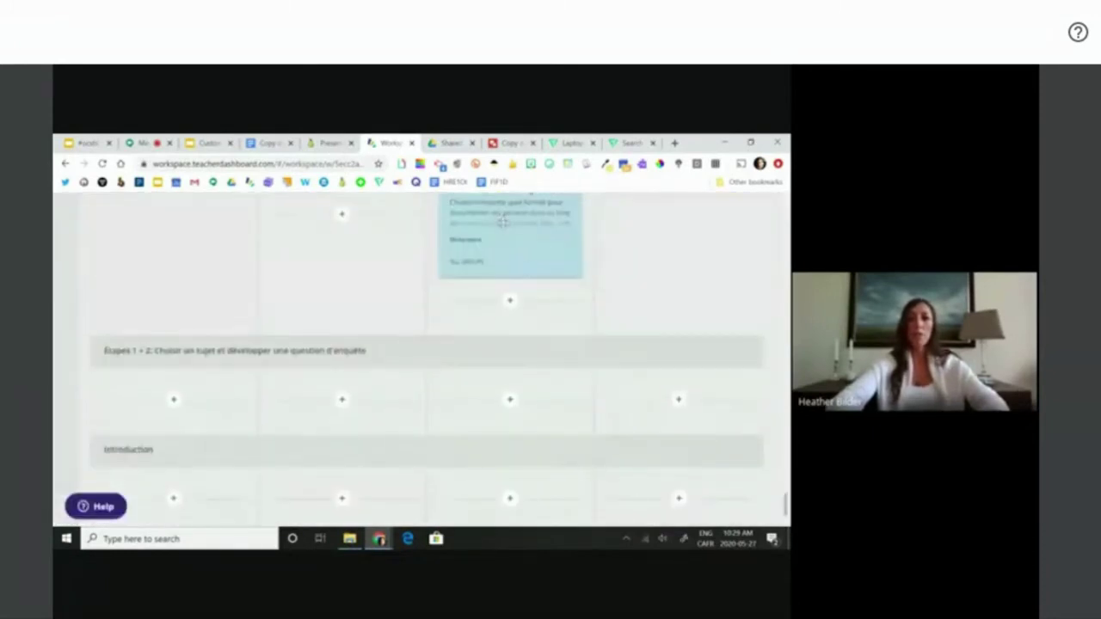
scroll(503, 223, up, 1)
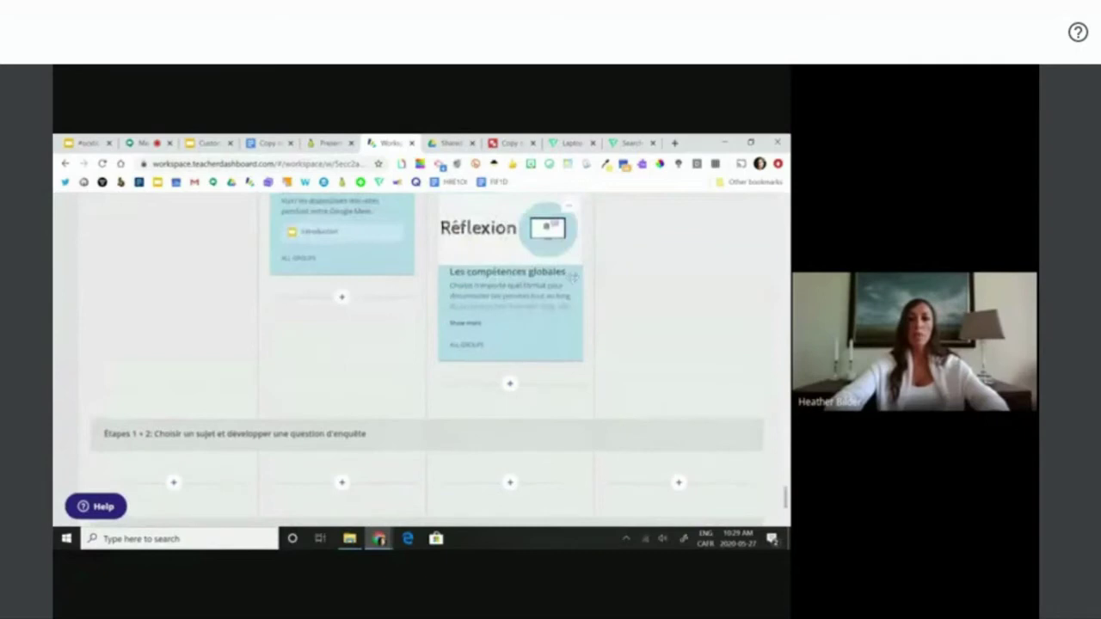
scroll(489, 398, down, 1)
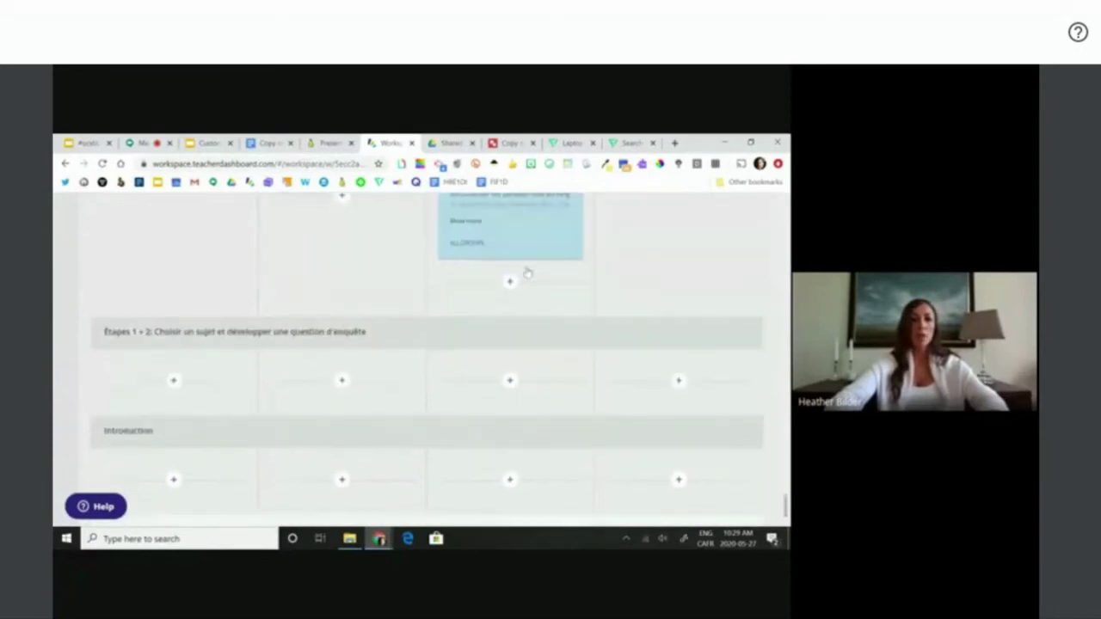
drag(499, 213, 513, 430)
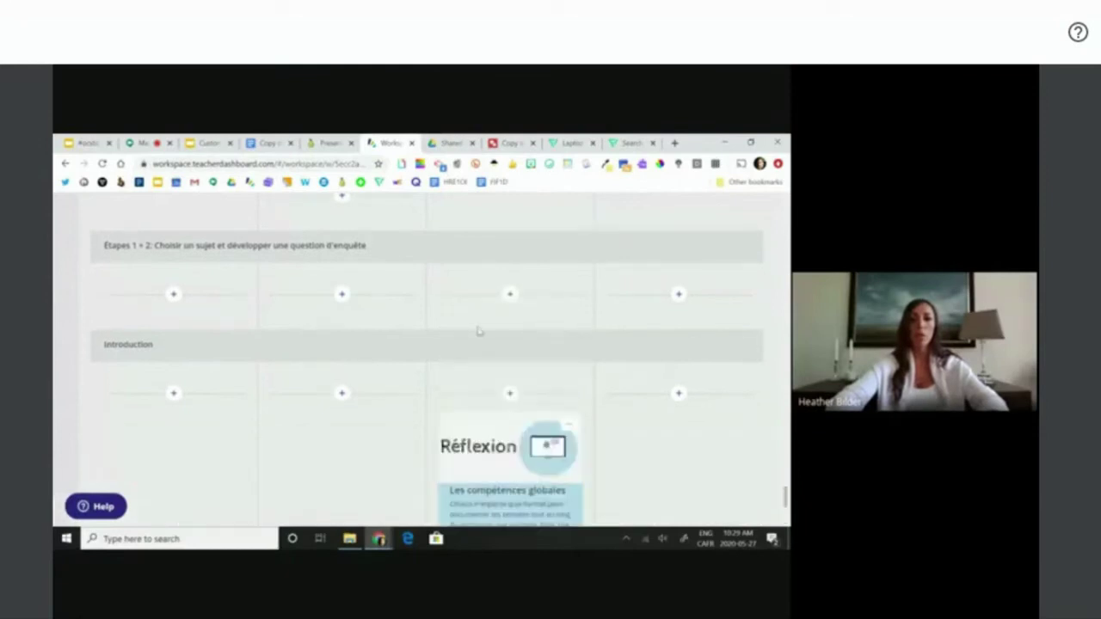
scroll(478, 333, up, 3)
drag(365, 288, 396, 390)
- Place La création d'une question d'enquête card and reposition another card near Étapes 1 + 2
scroll(397, 390, up, 5)
drag(344, 362, 343, 292)
click(342, 394)
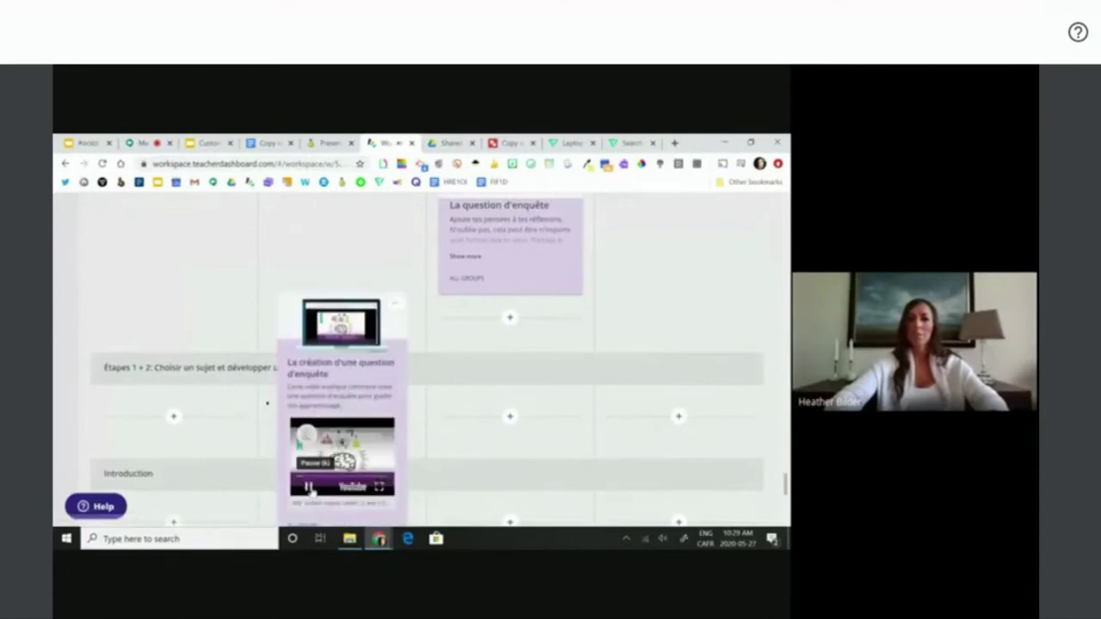
scroll(373, 370, down, 3)
drag(541, 456, 453, 349)
scroll(453, 349, up, 10)
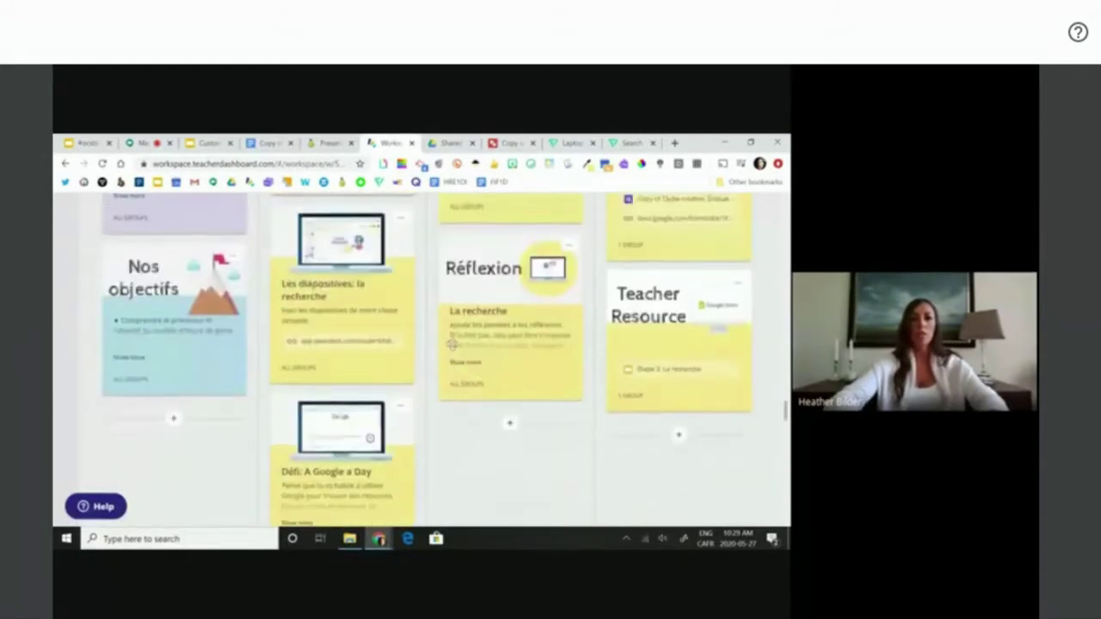
scroll(453, 348, down, 5)
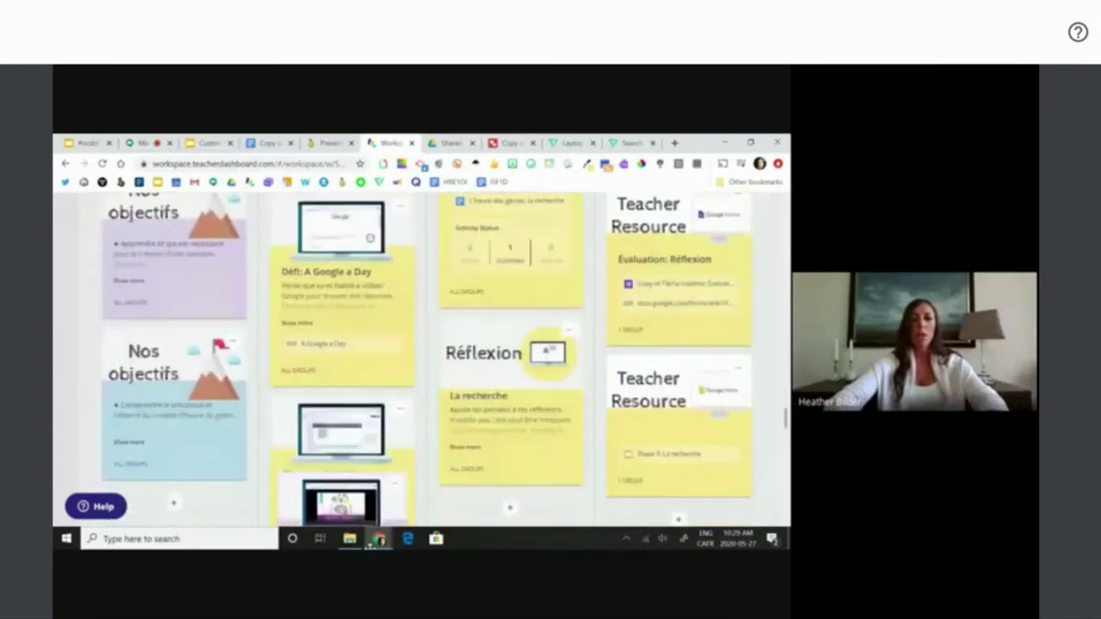
scroll(453, 348, down, 4)
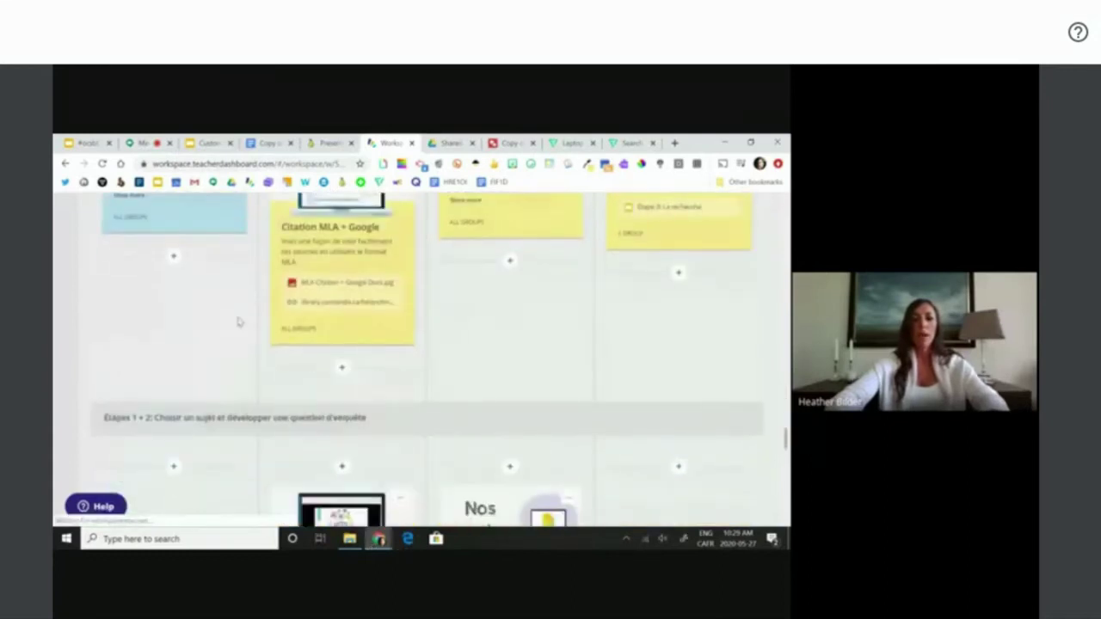
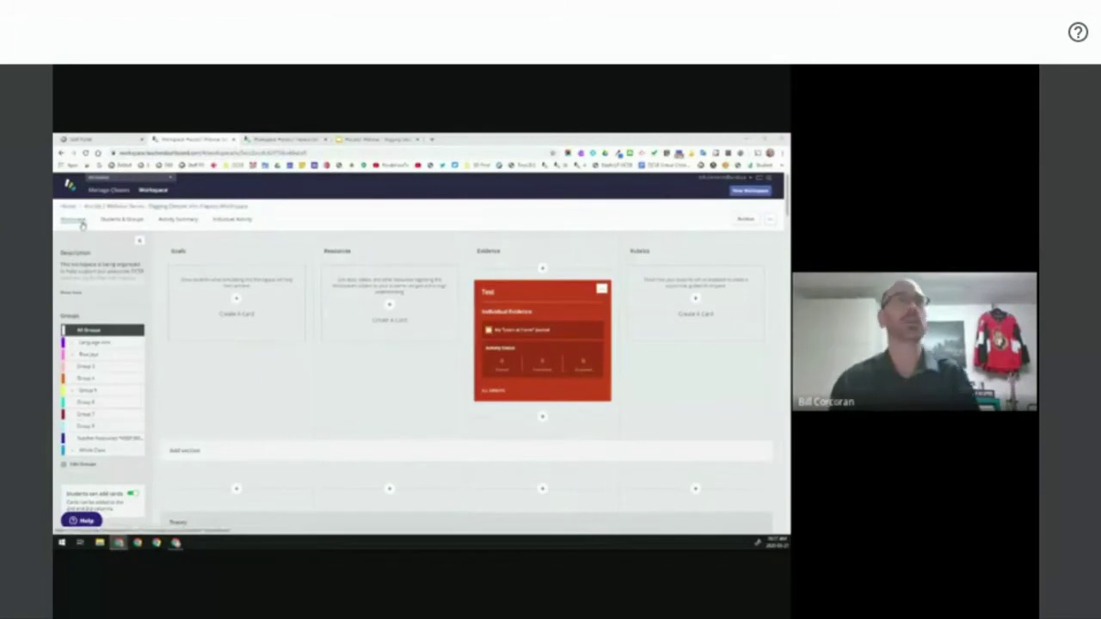
scroll(89, 245, down, 3)
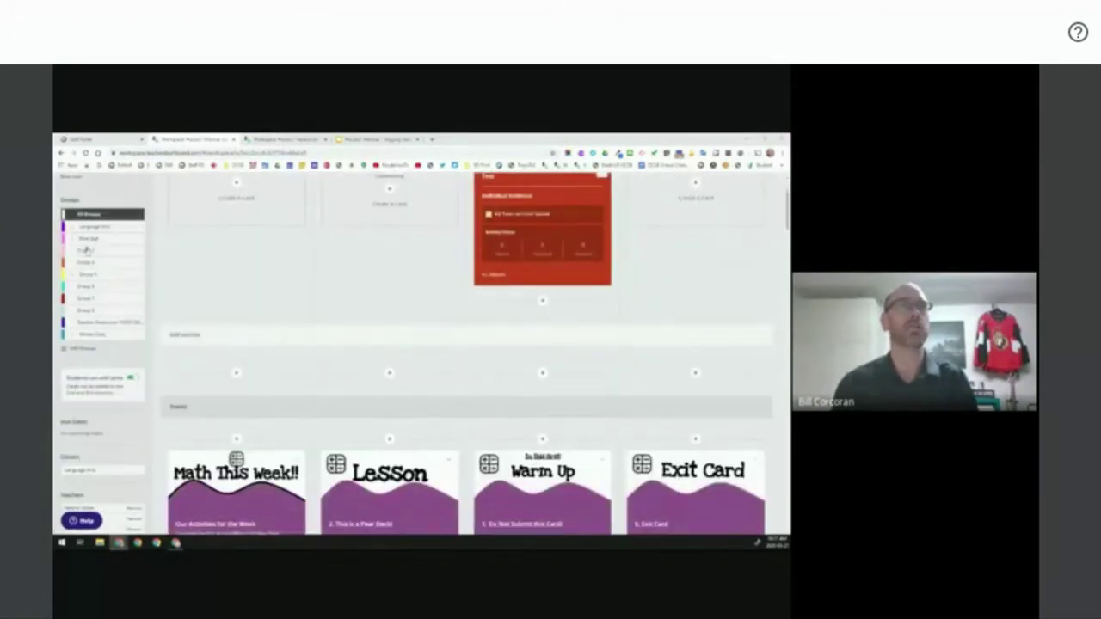
scroll(97, 307, down, 3)
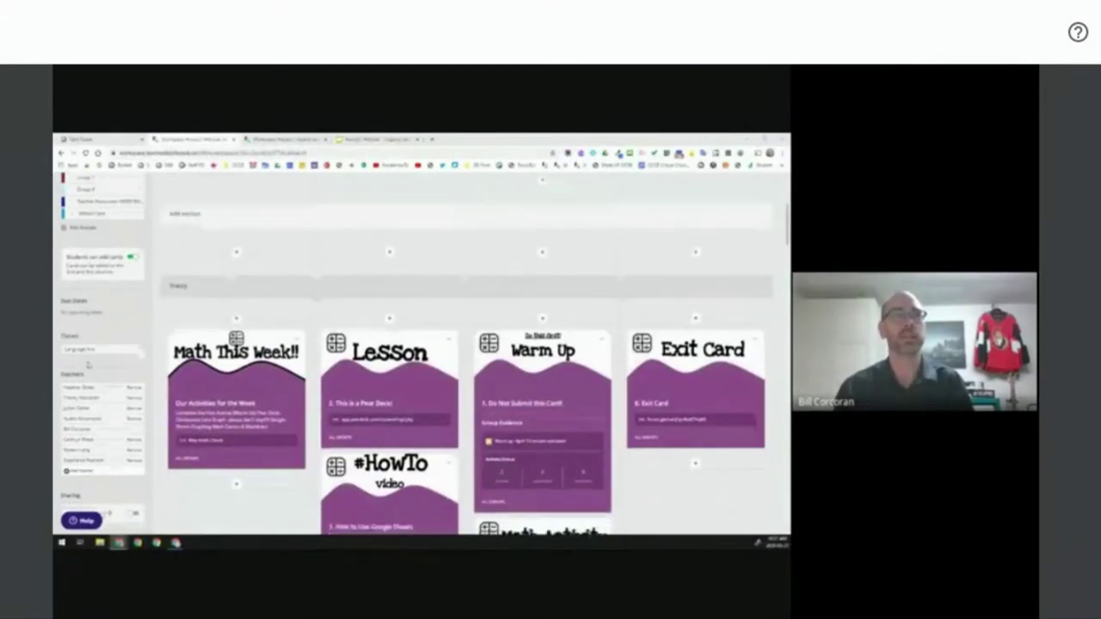
scroll(89, 366, down, 1)
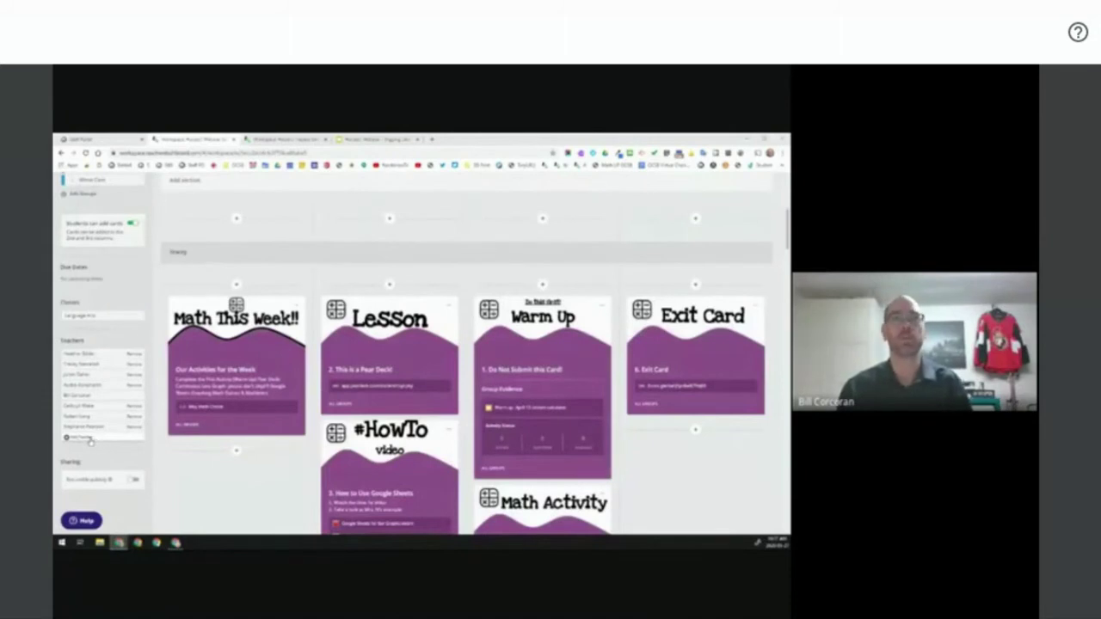
click(83, 441)
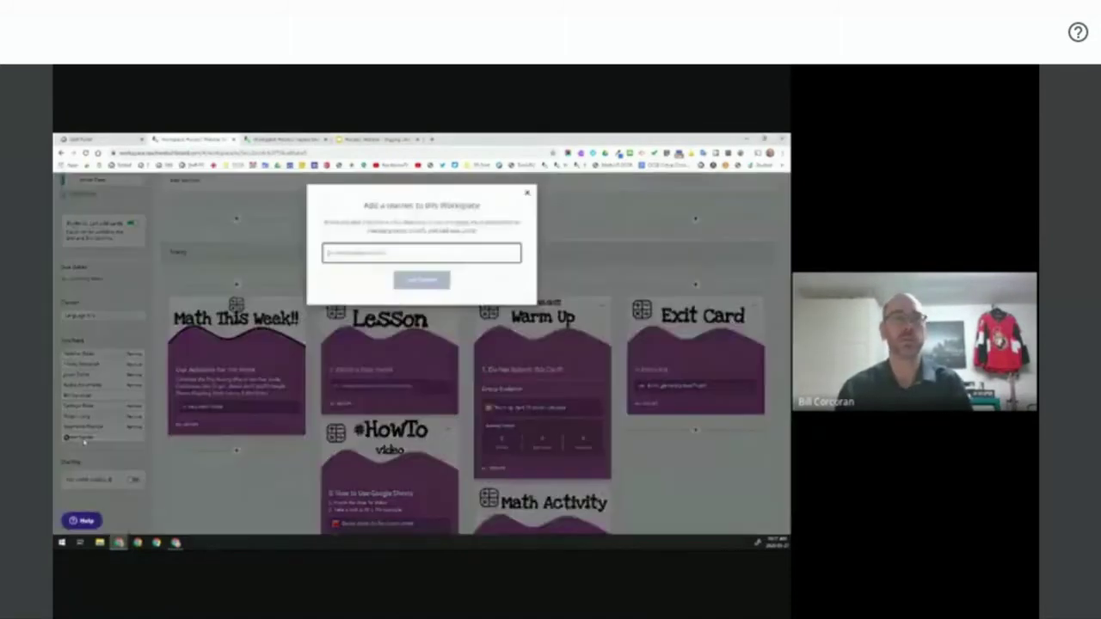
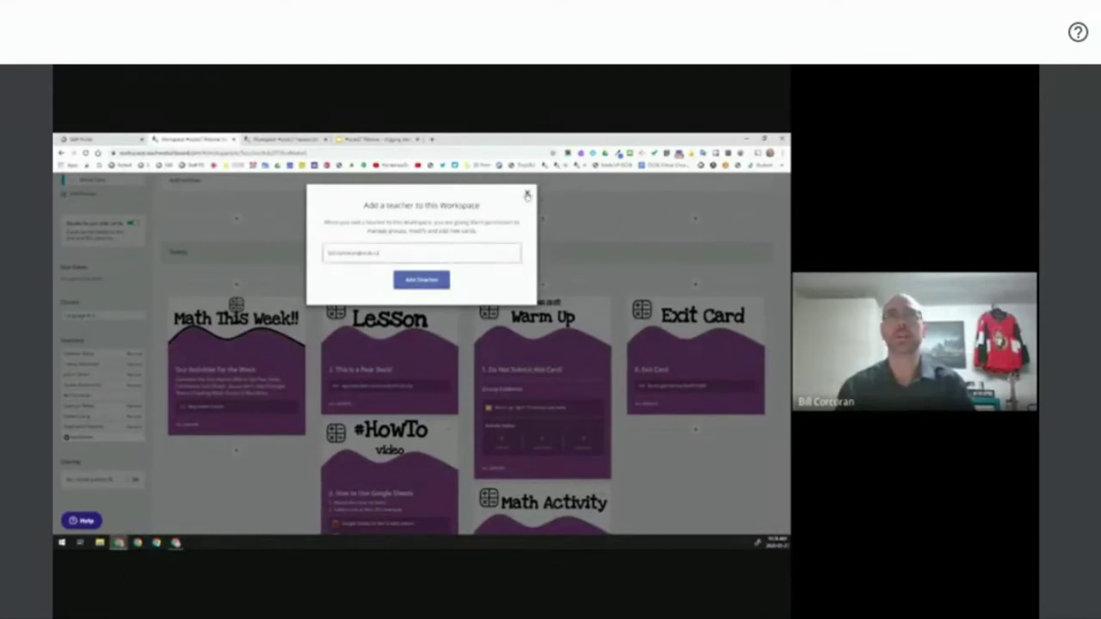
click(527, 195)
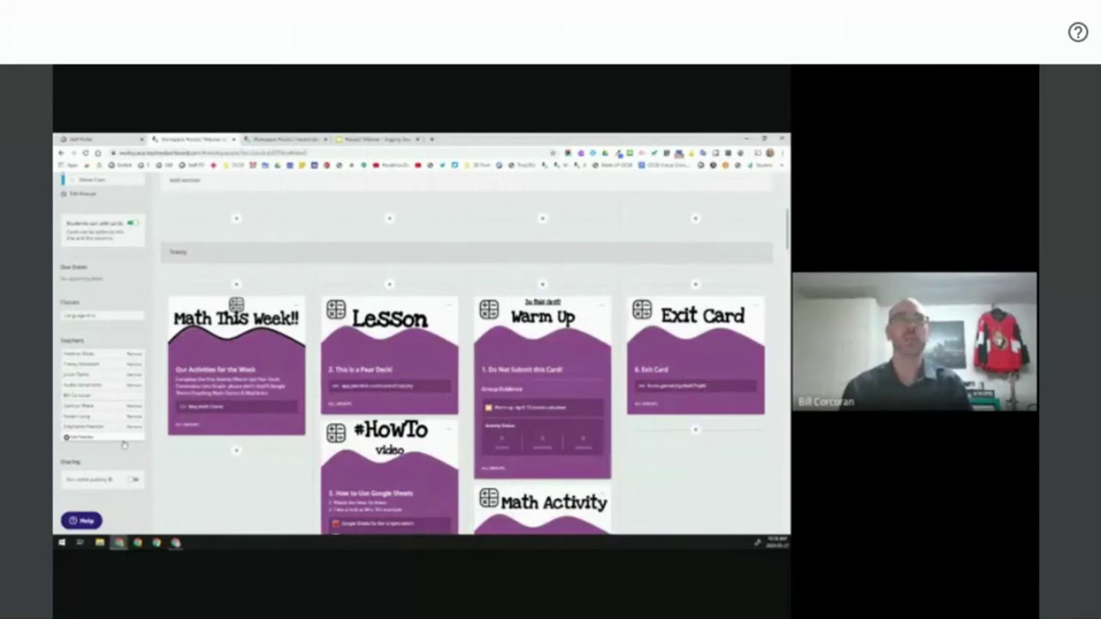
- Return to the top of the workspace and open its more-options menu
scroll(123, 445, up, 5)
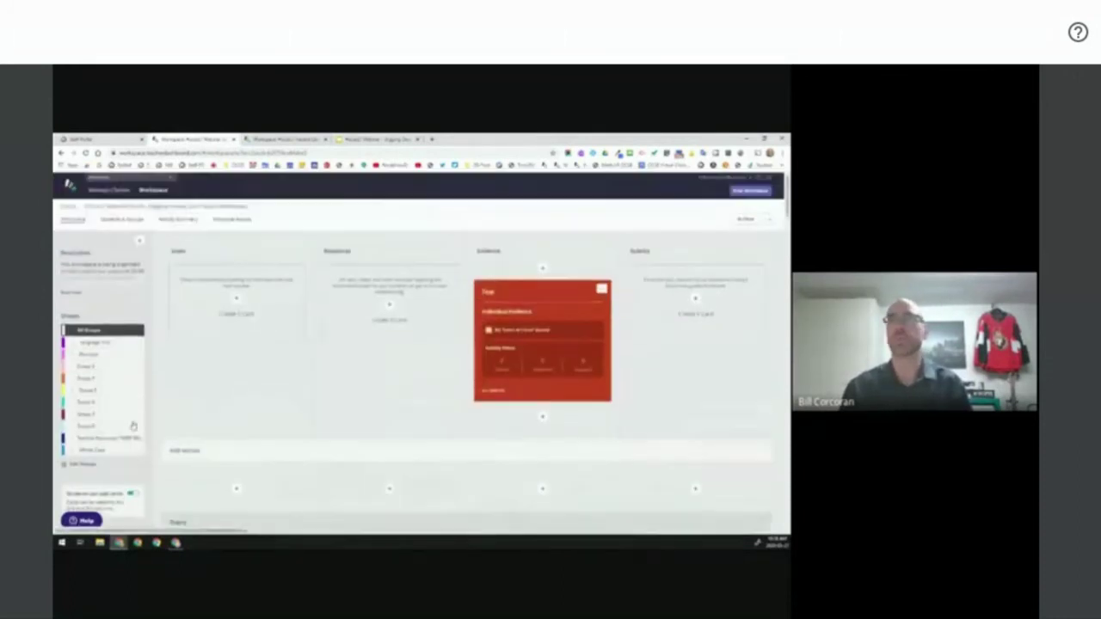
click(771, 222)
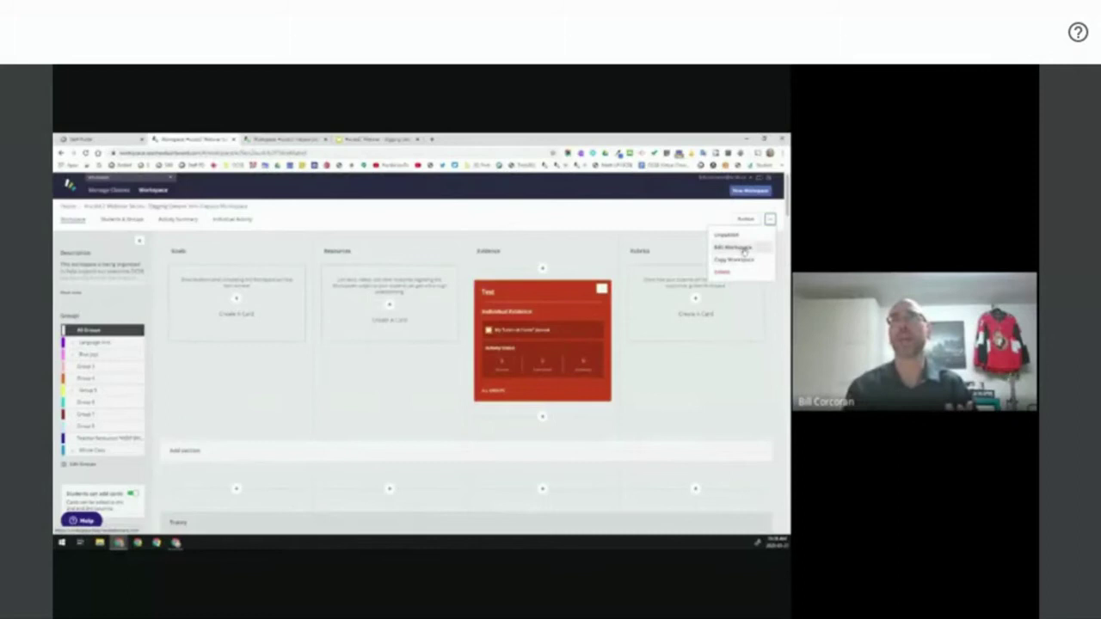
click(742, 249)
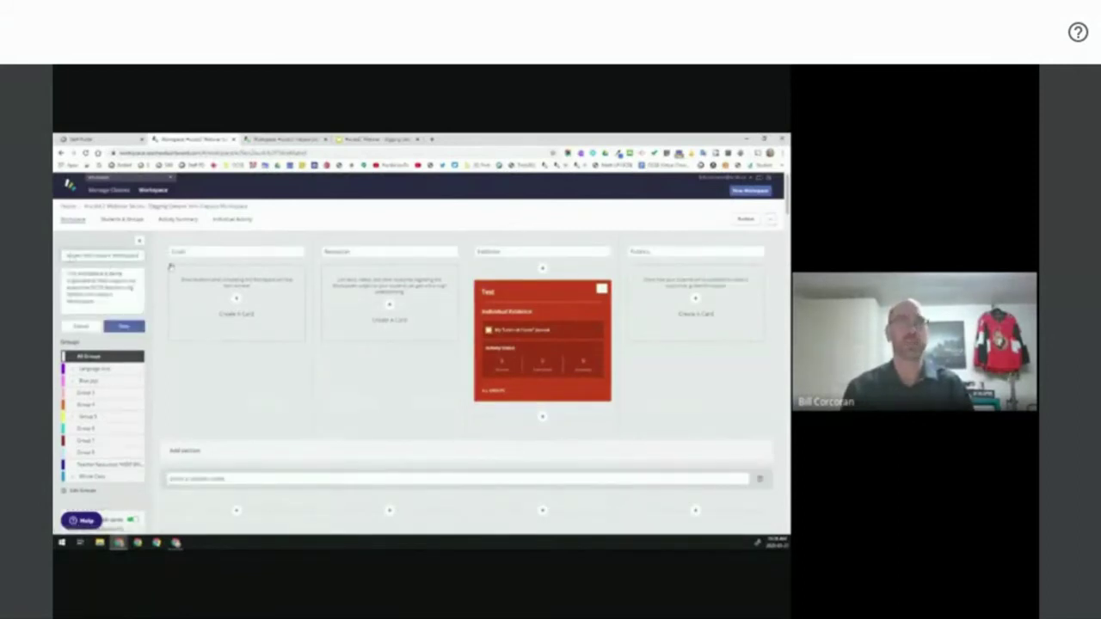
click(350, 415)
scroll(350, 415, down, 5)
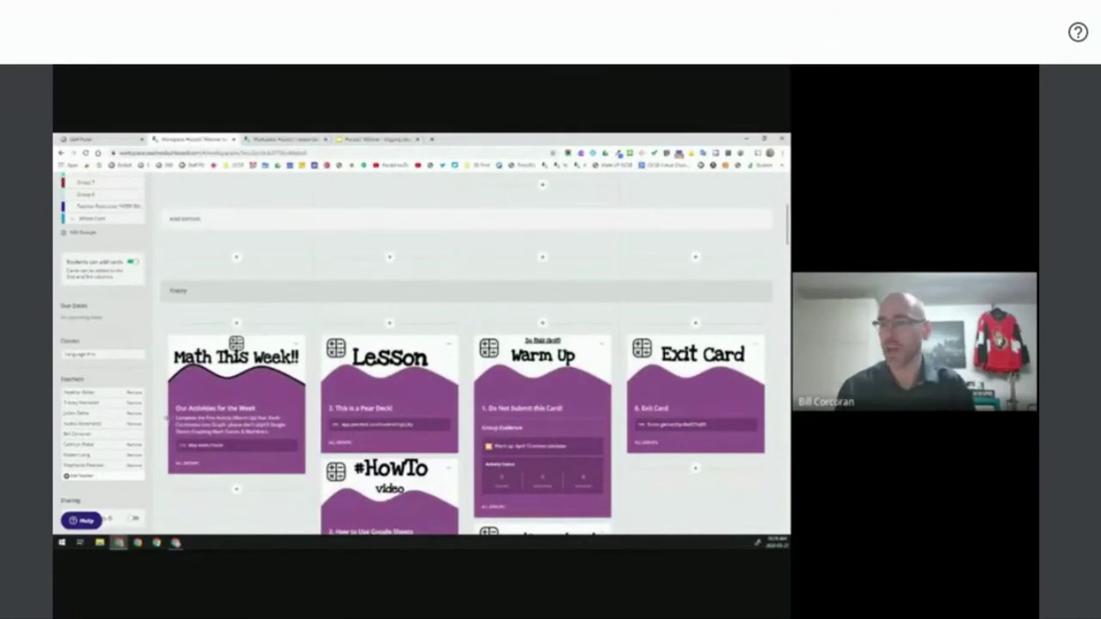
scroll(154, 439, up, 5)
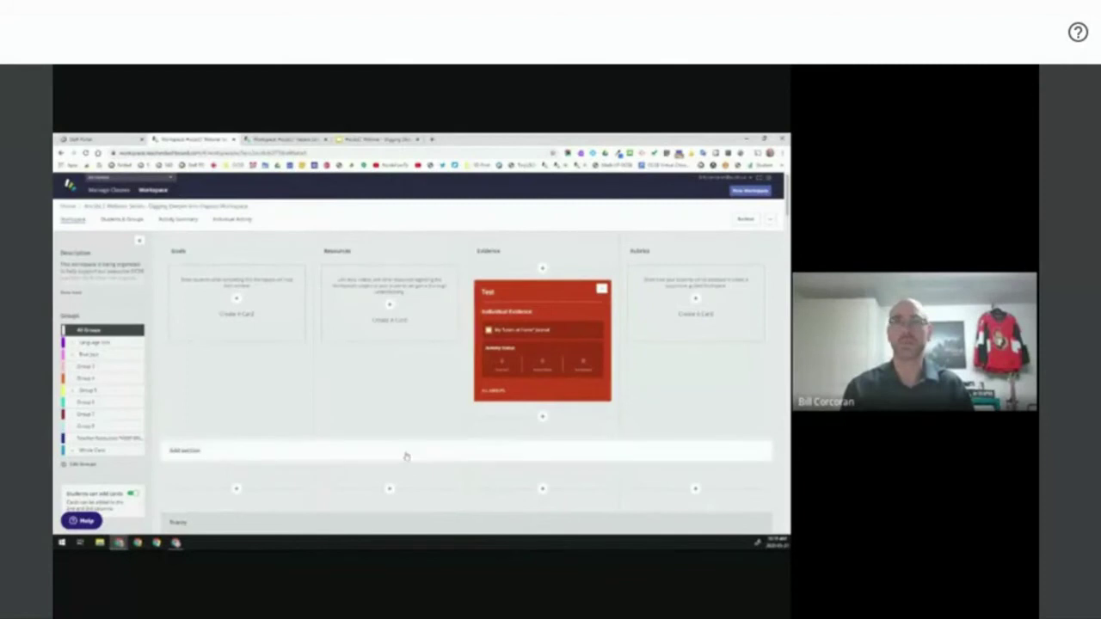
scroll(411, 439, down, 5)
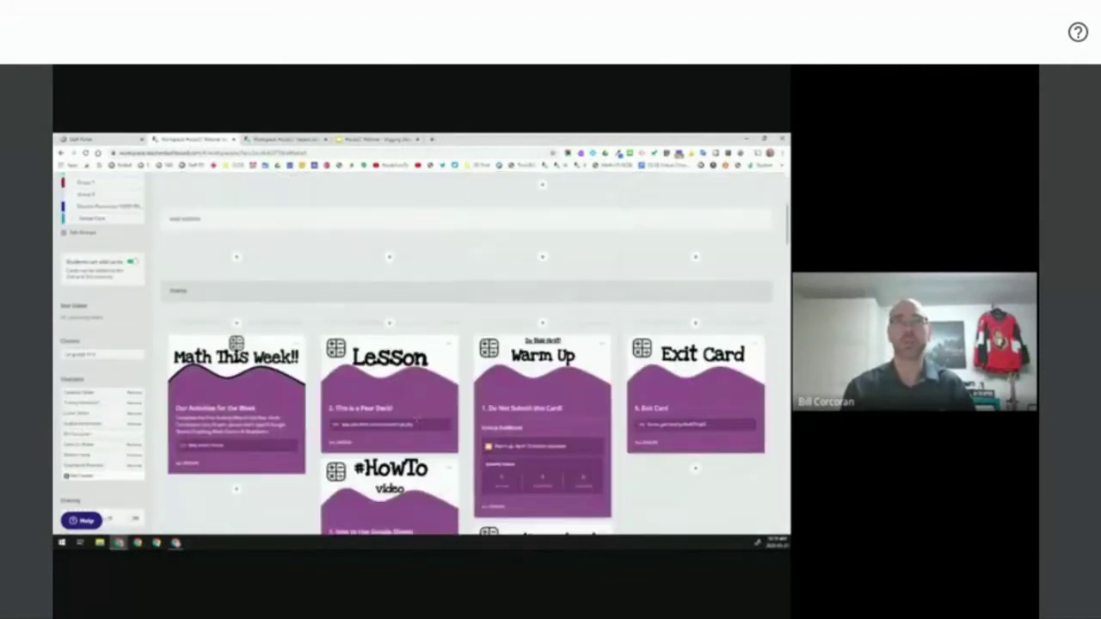
scroll(450, 454, up, 3)
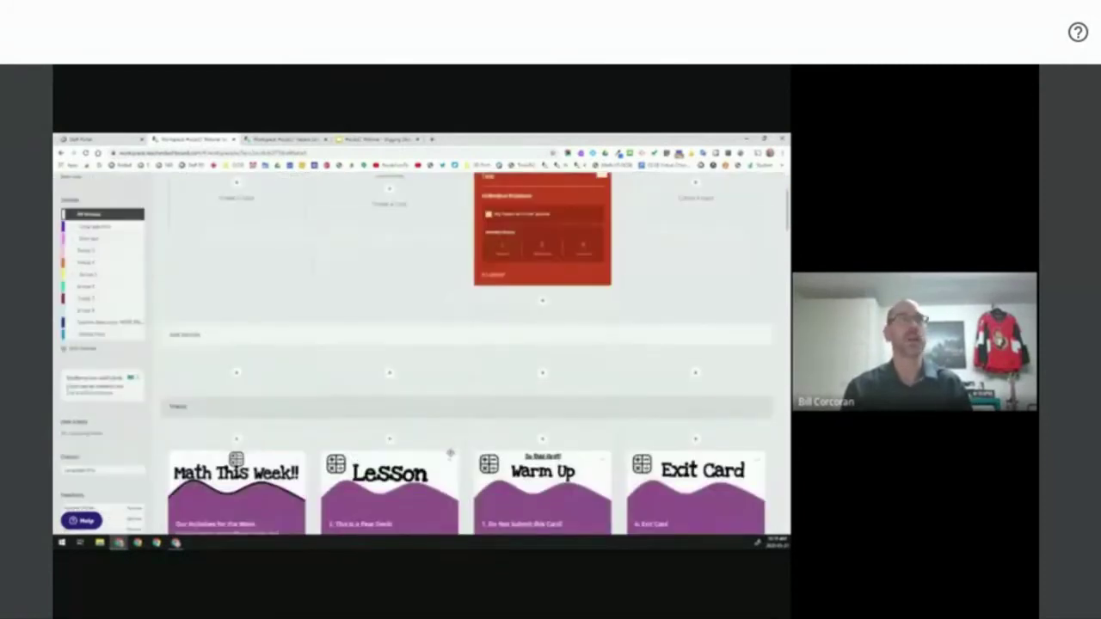
scroll(450, 453, up, 2)
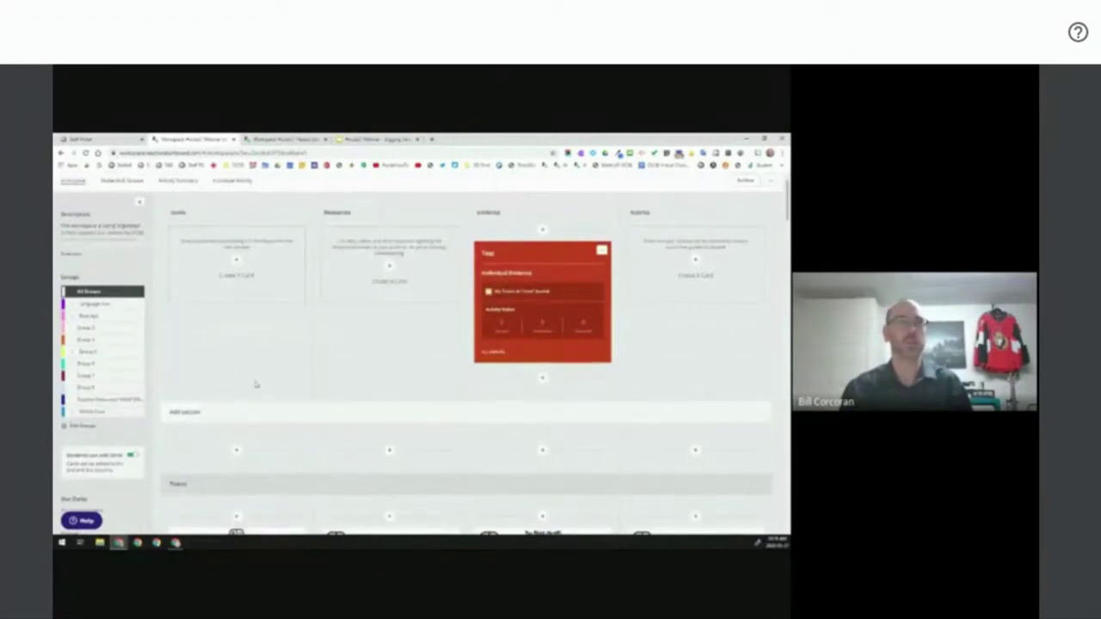
scroll(255, 385, up, 1)
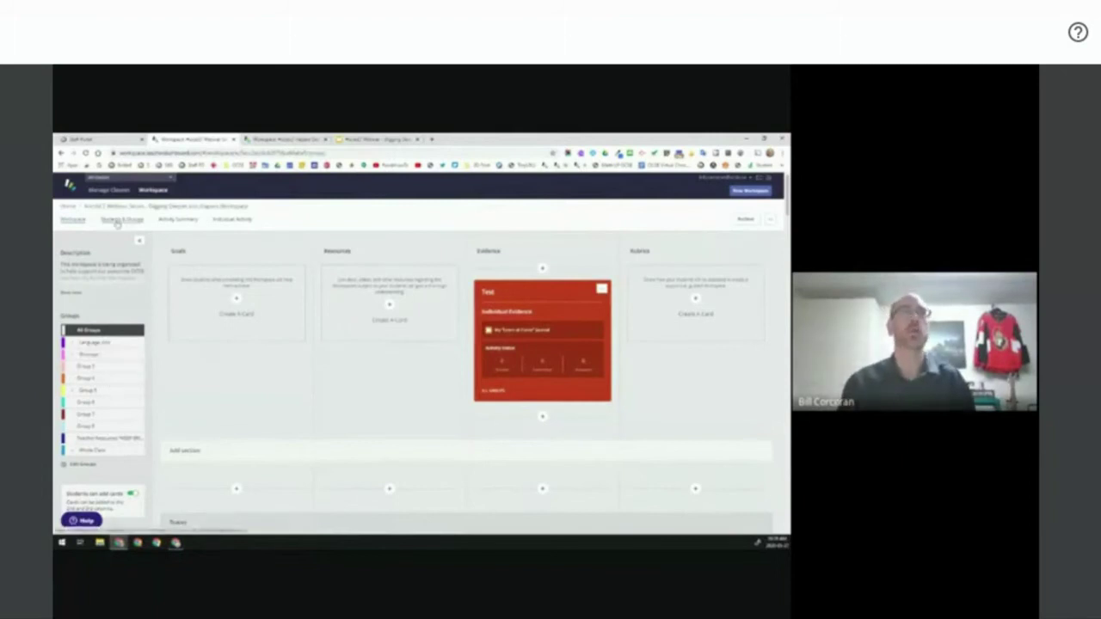
- Switch to Students & Groups and browse the Group 5–8, Teacher Resources and Whole Class cards
click(122, 219)
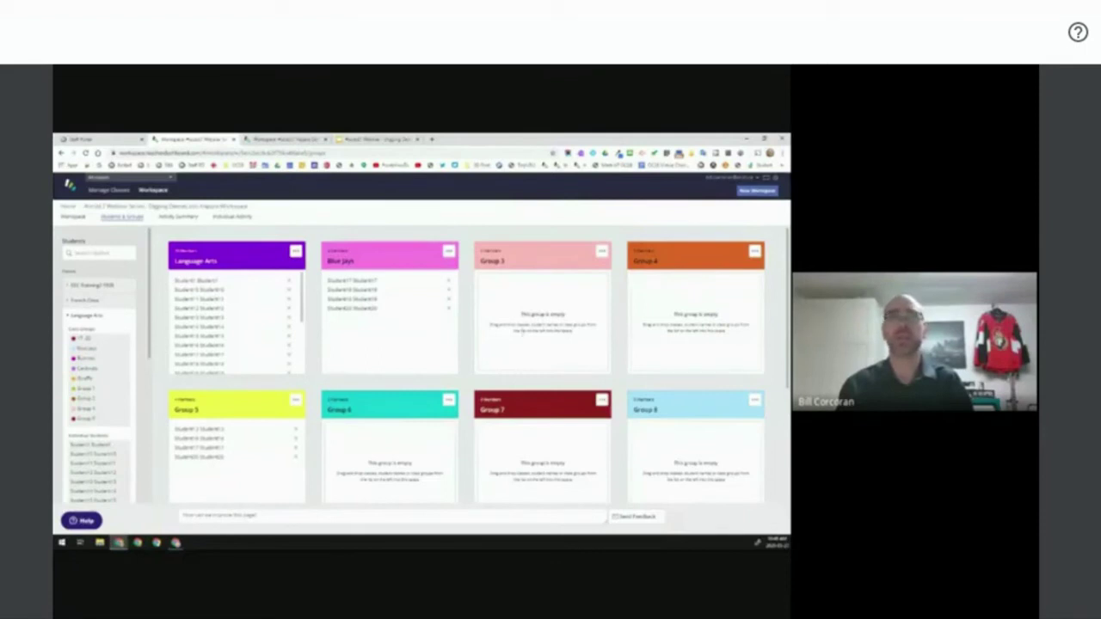
scroll(484, 321, down, 1)
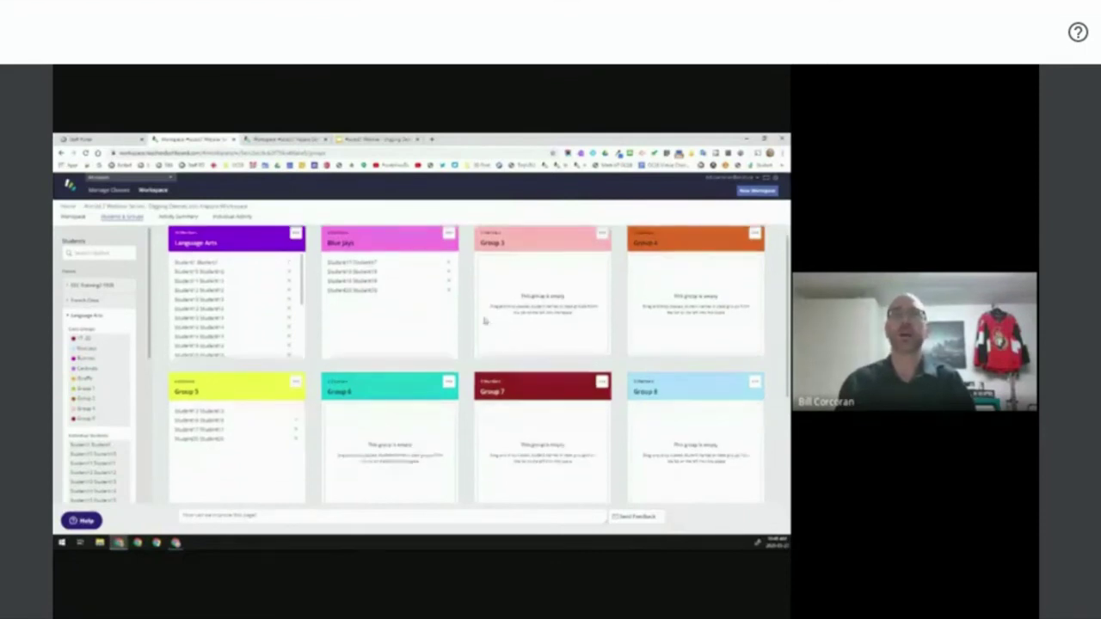
scroll(484, 321, down, 3)
scroll(463, 466, up, 4)
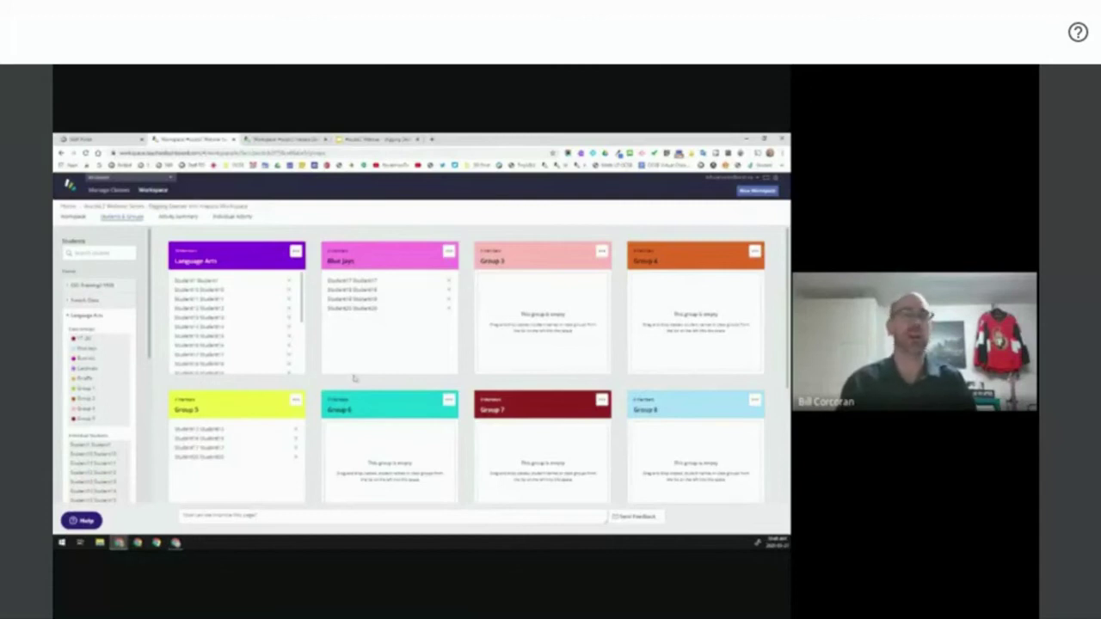
scroll(359, 379, down, 3)
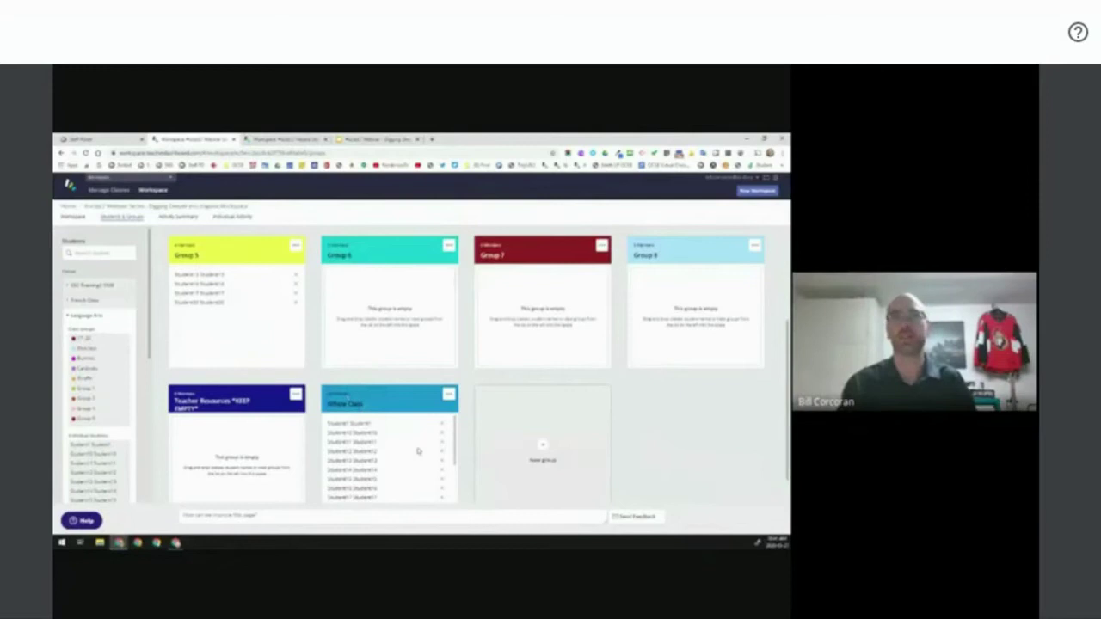
- Create a new student group named 'Whole Class'
click(541, 447)
click(495, 404)
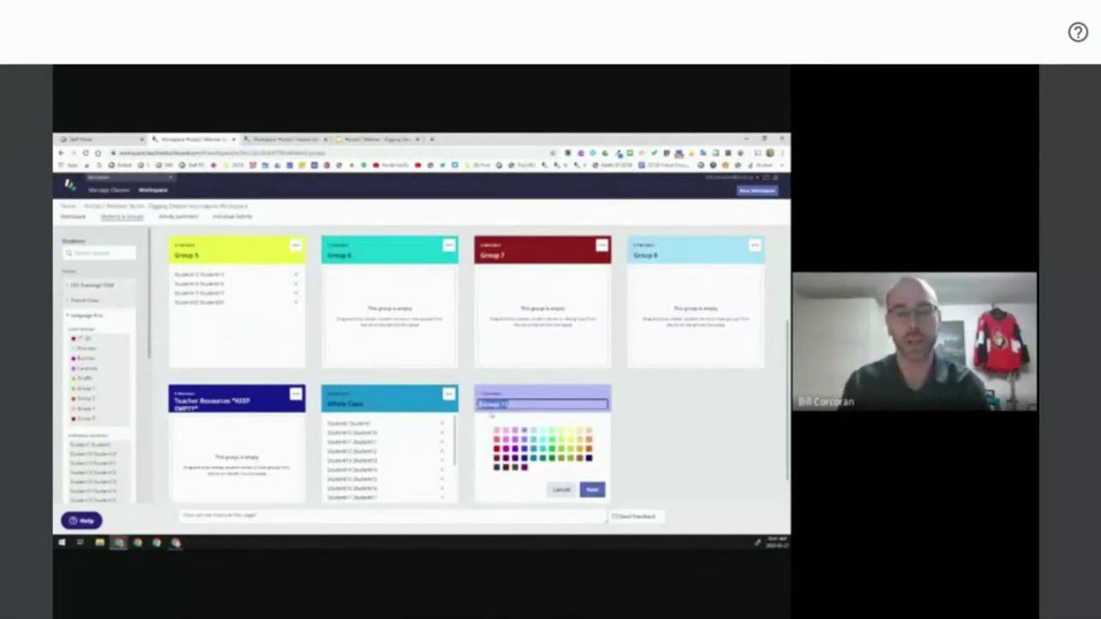
text(Whole Class)
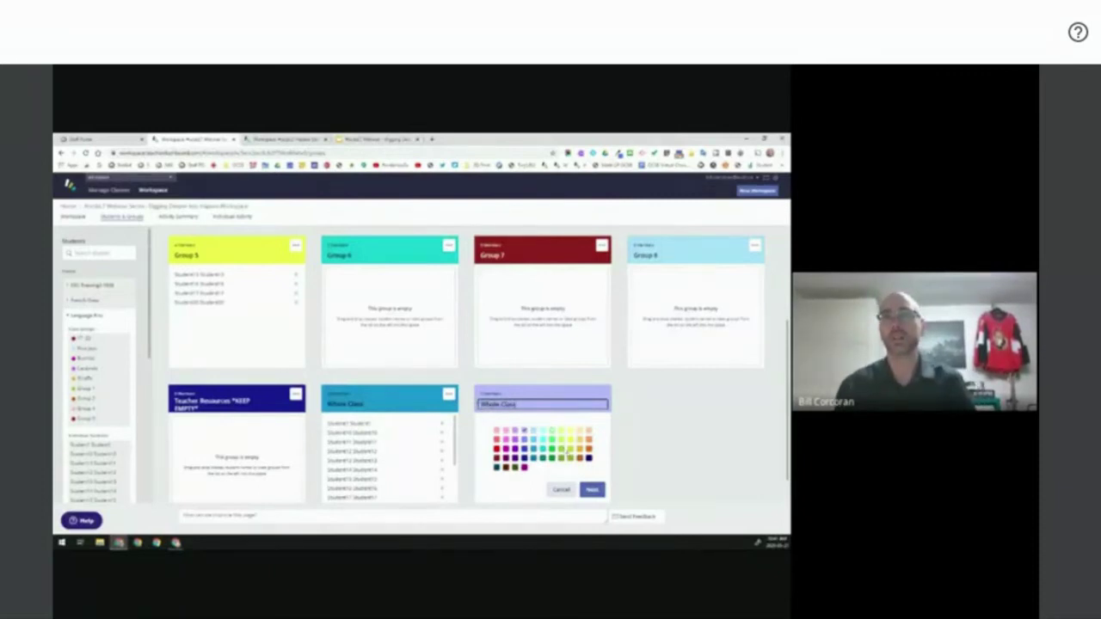
click(592, 489)
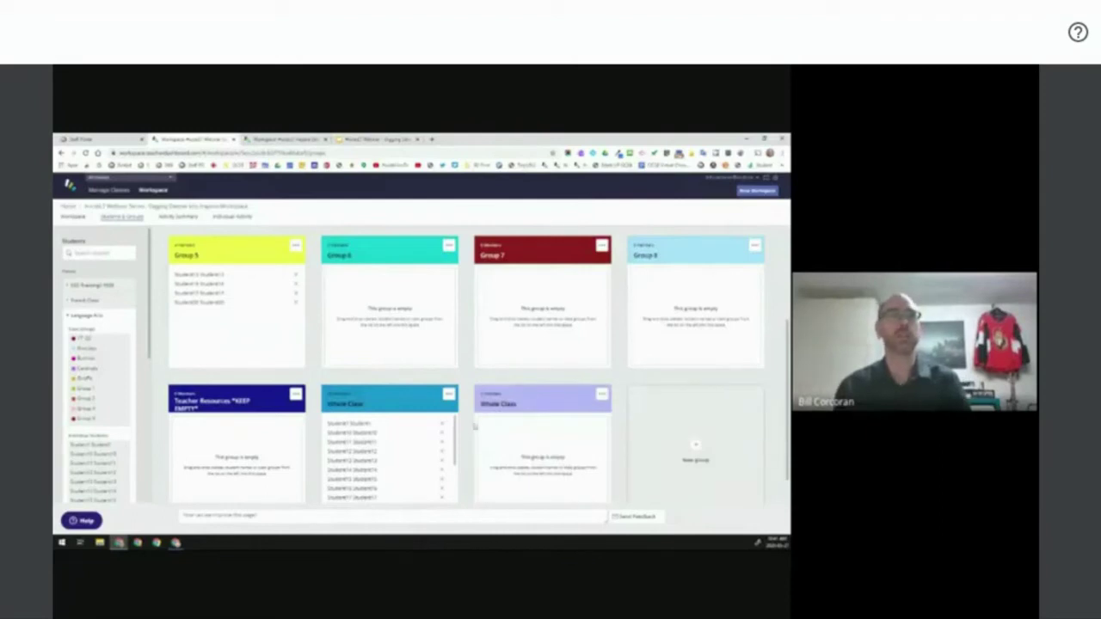
- Check the Language Arts class members, then drag the class onto the Whole Class group
click(76, 315)
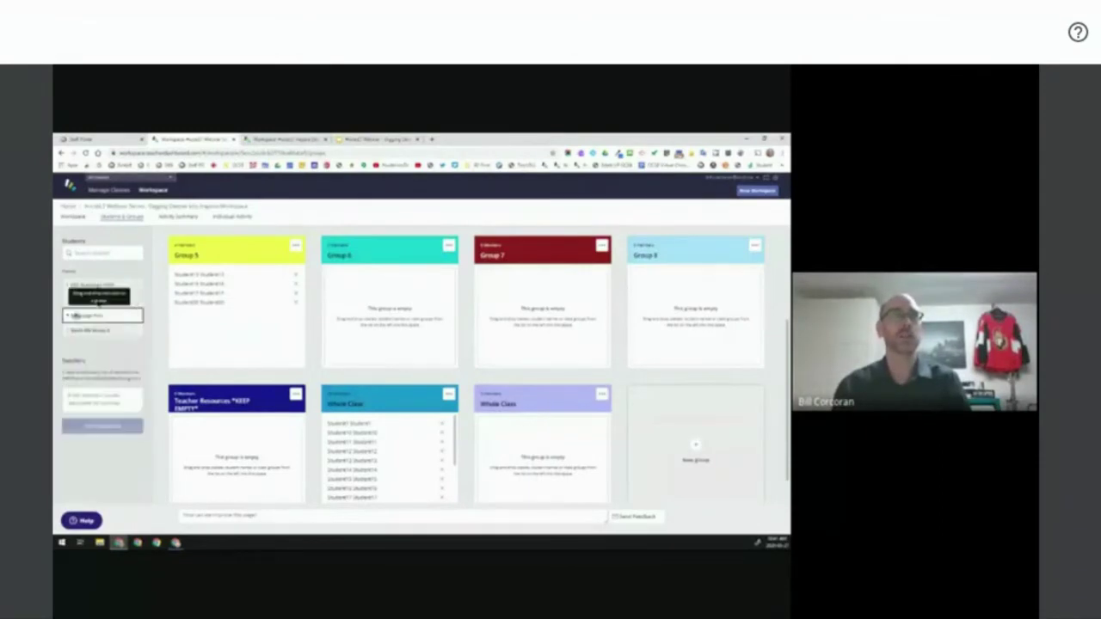
click(86, 317)
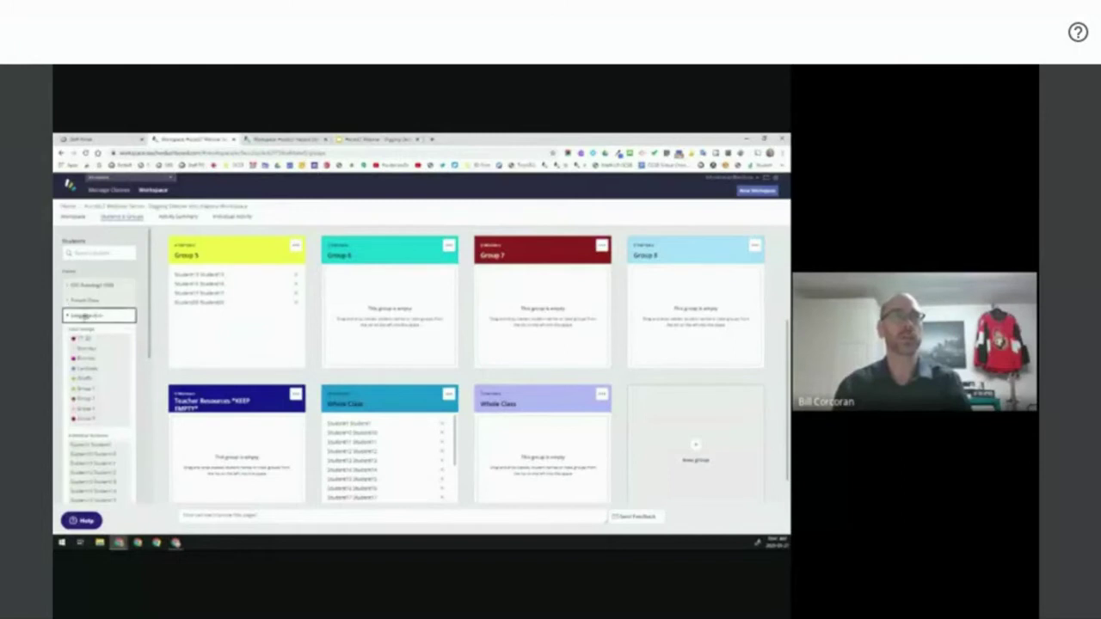
click(85, 316)
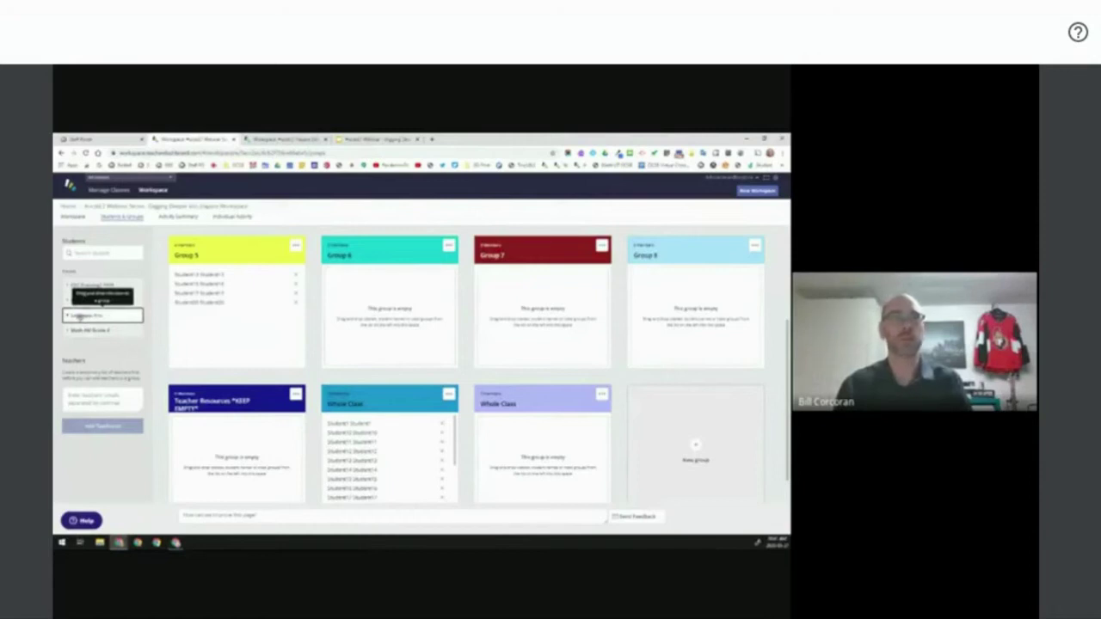
drag(79, 317, 523, 460)
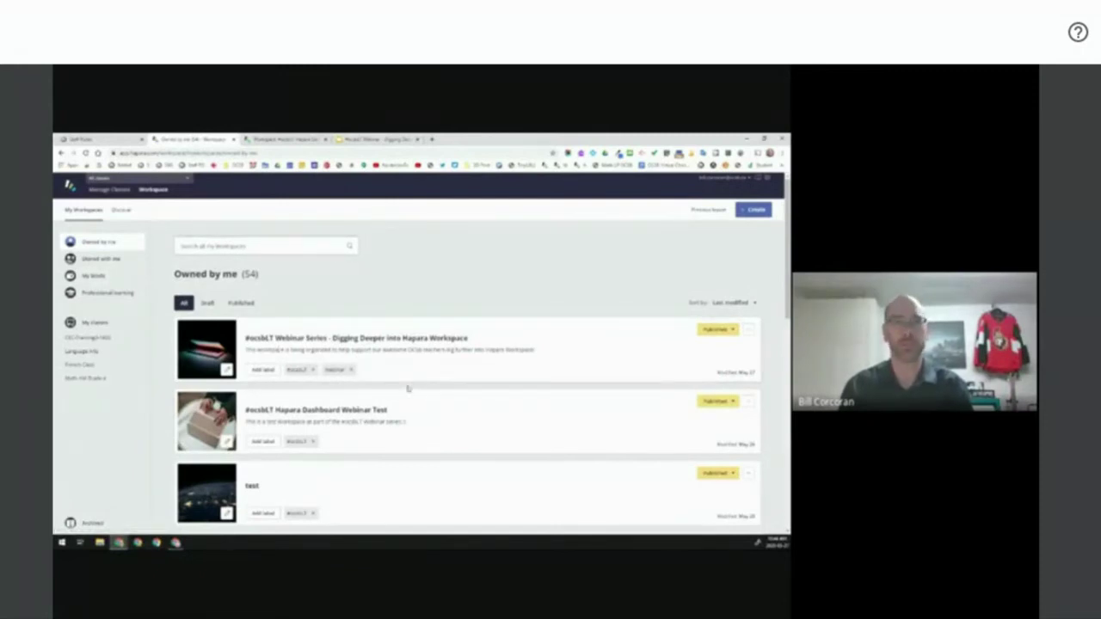
click(749, 331)
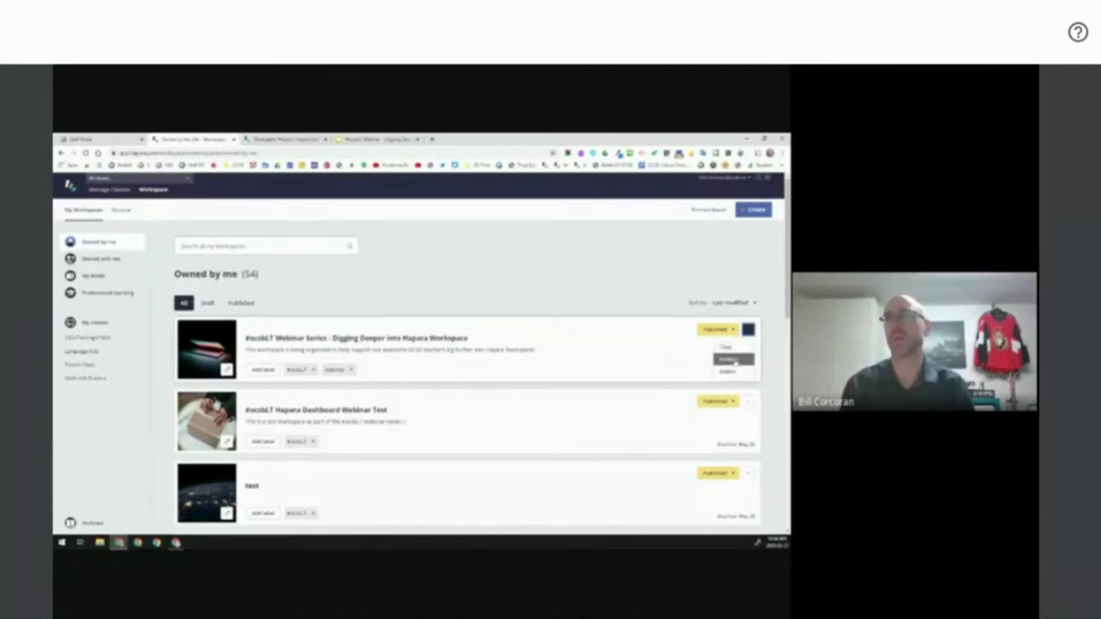
click(396, 294)
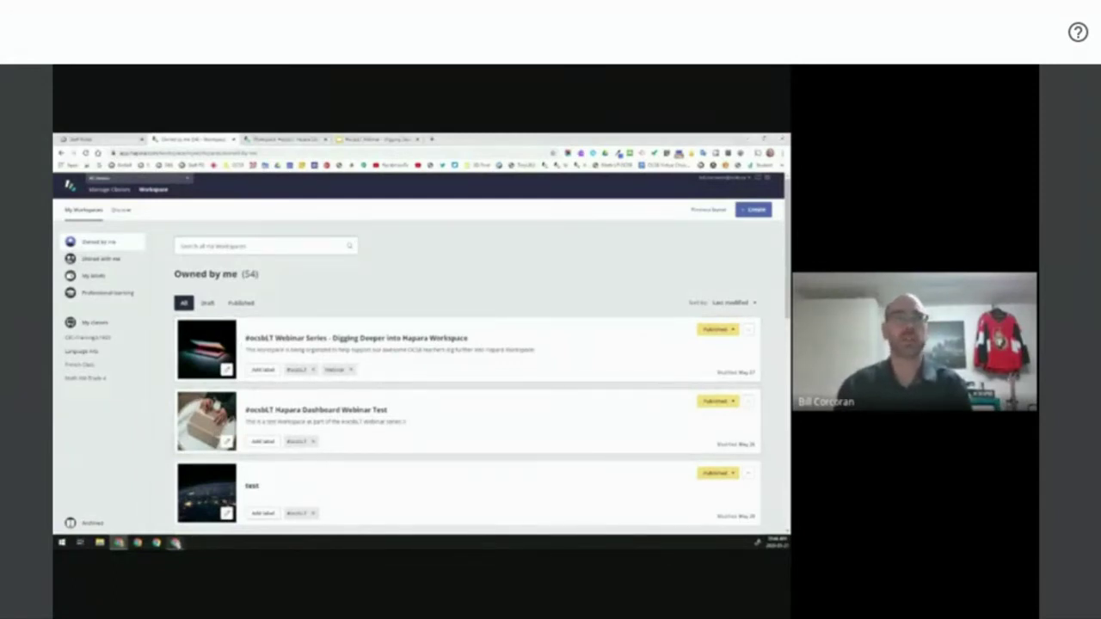
- In the student browser, scroll the Elementary Student Portal and open the Workspace and Student Dashboard tile
click(175, 542)
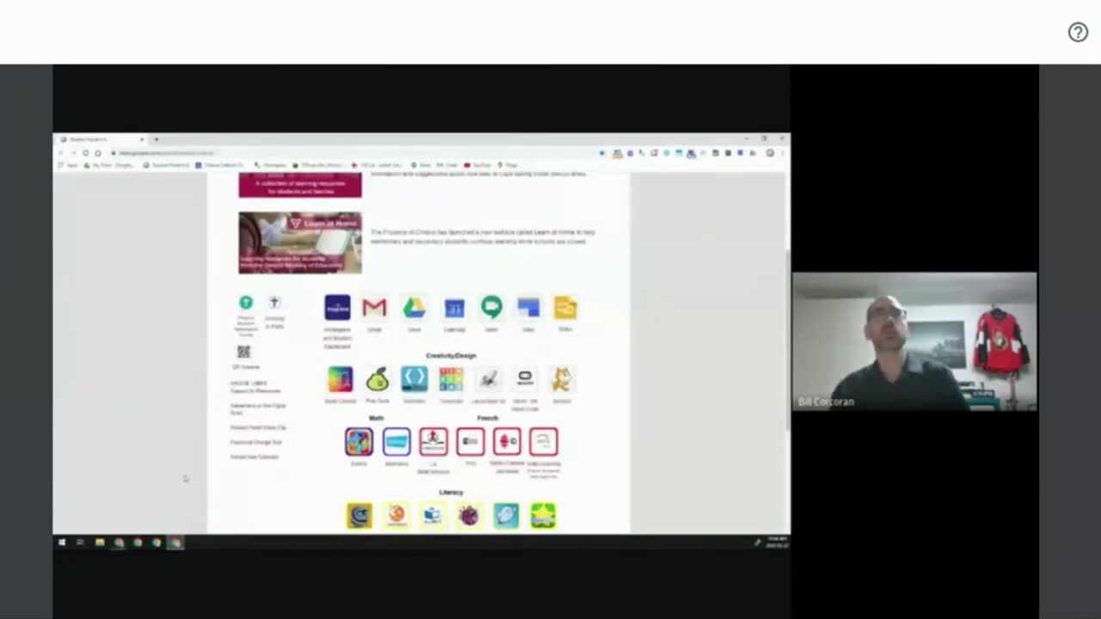
scroll(190, 478, up, 3)
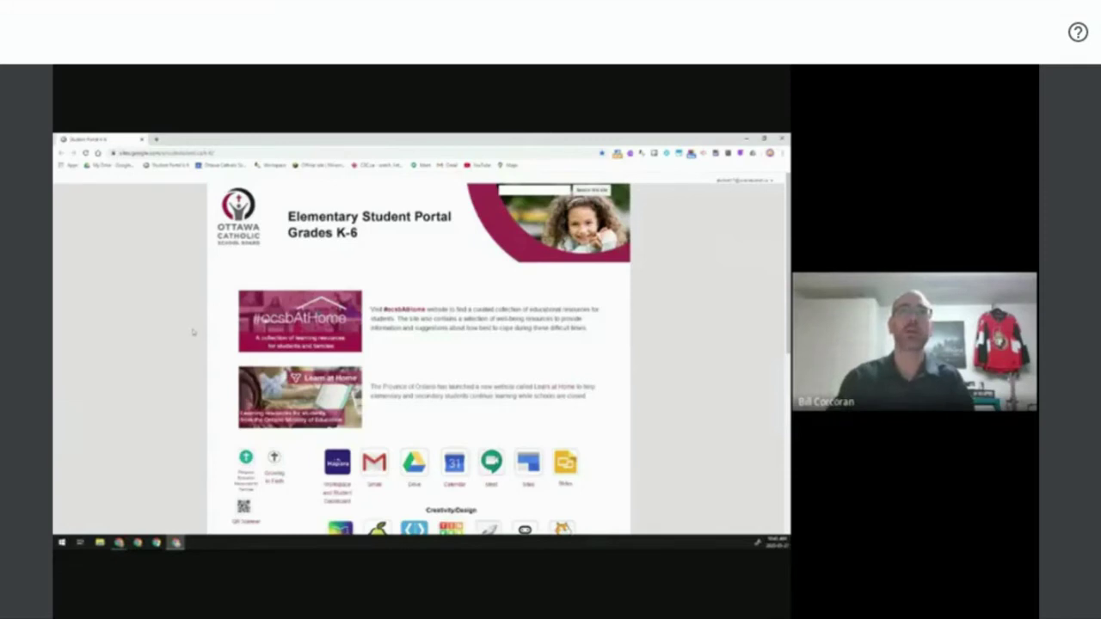
scroll(194, 332, down, 1)
scroll(194, 332, down, 1)
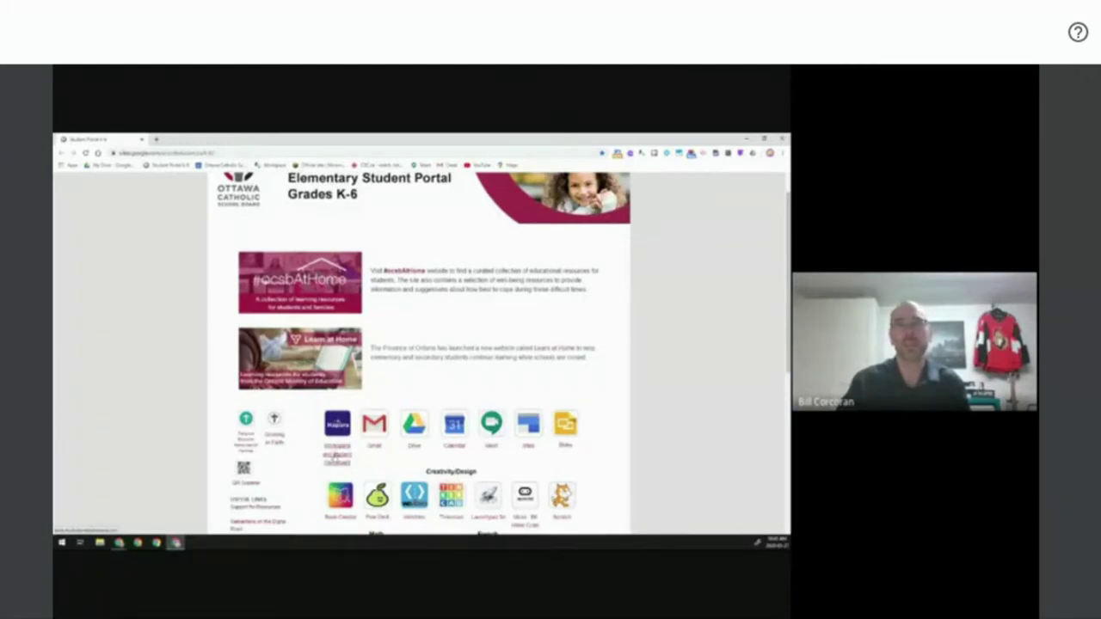
click(336, 456)
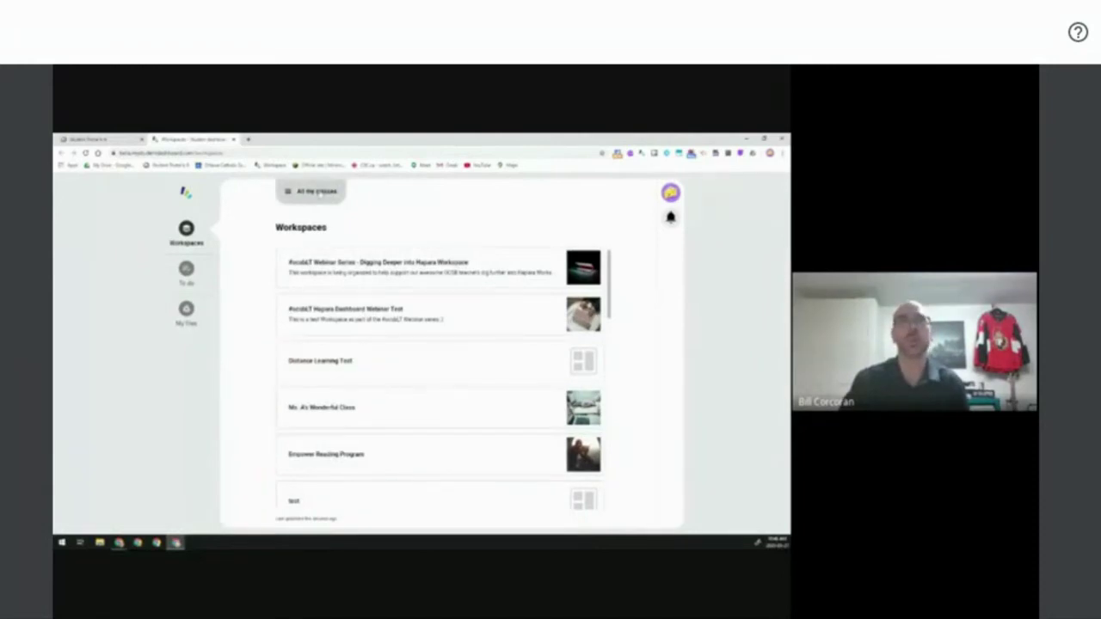
- Filter the Student Dashboard to Language Arts and open the Digging Deeper workspace
click(319, 193)
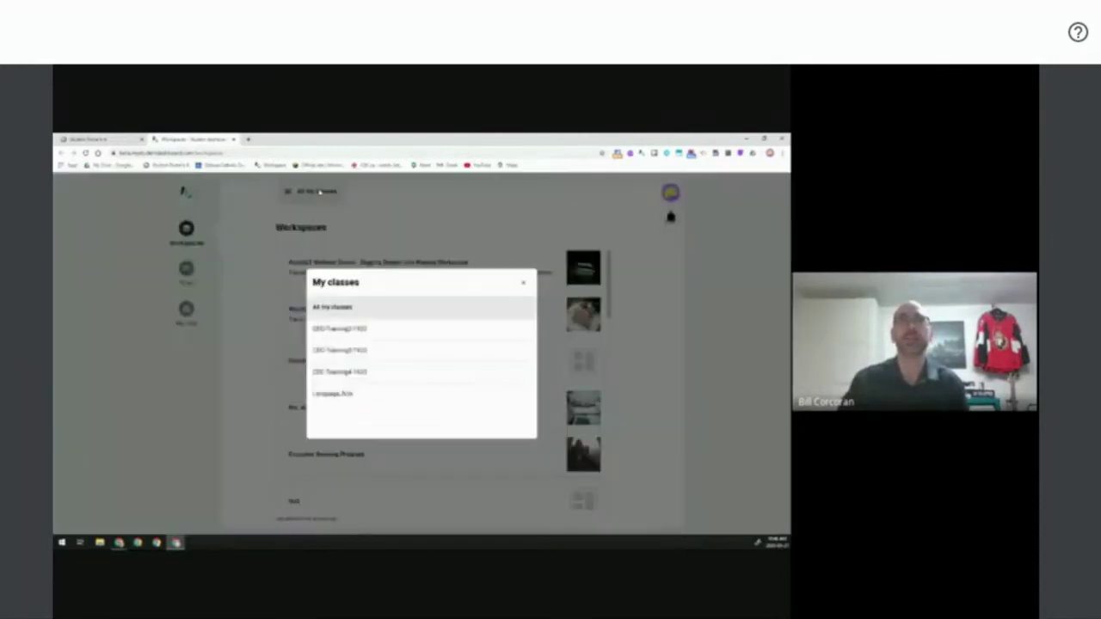
click(347, 395)
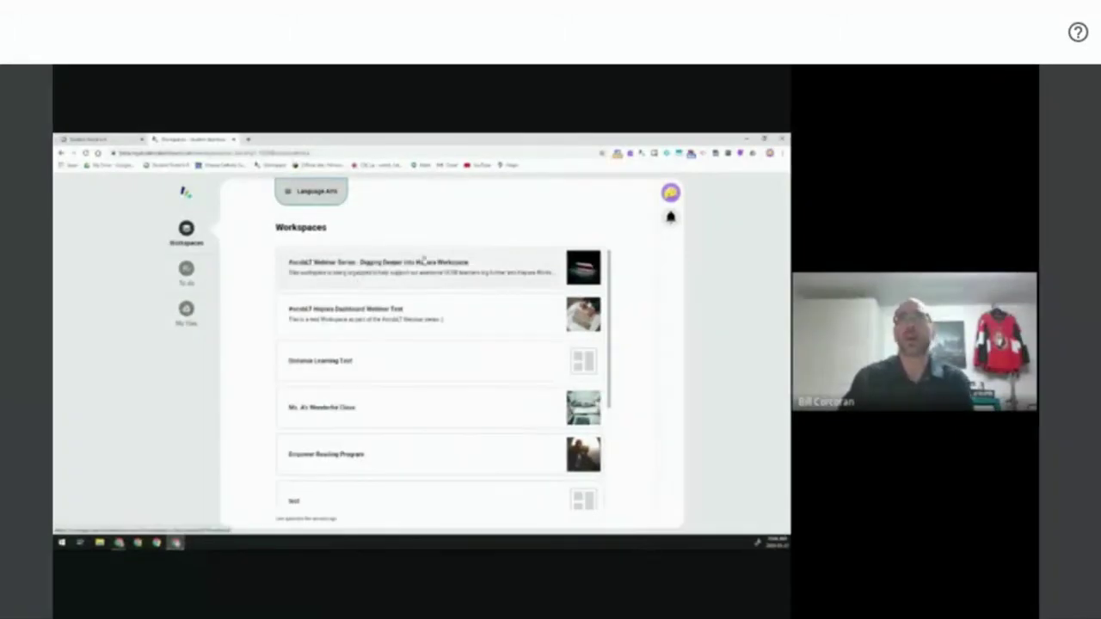
click(394, 272)
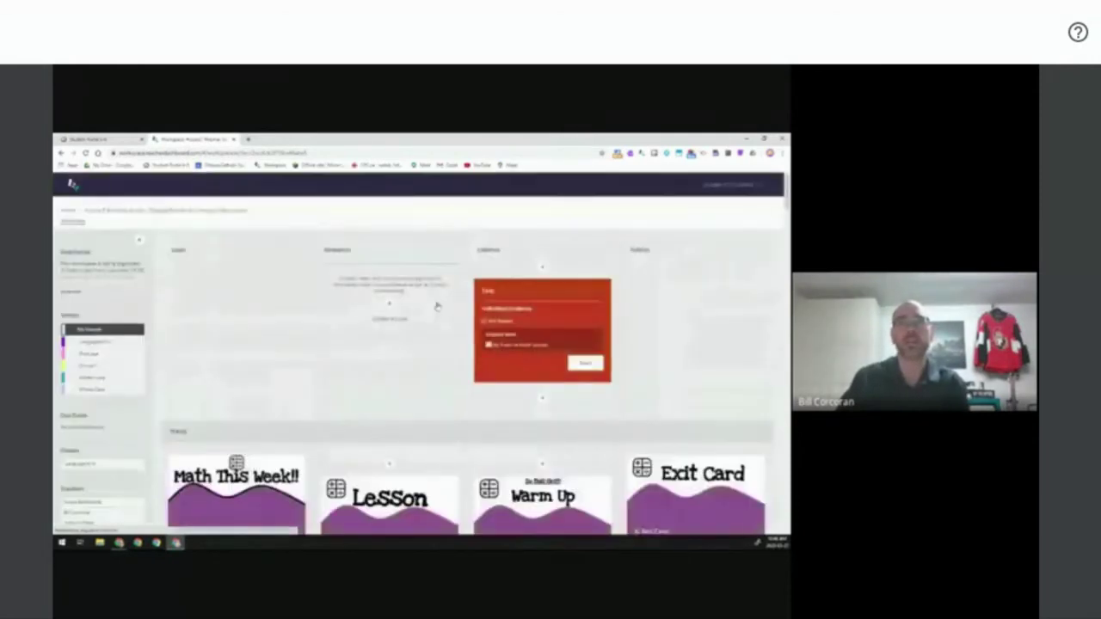
- Open the Warm Up activity and its document in a new tab, then return to the board
scroll(437, 306, down, 6)
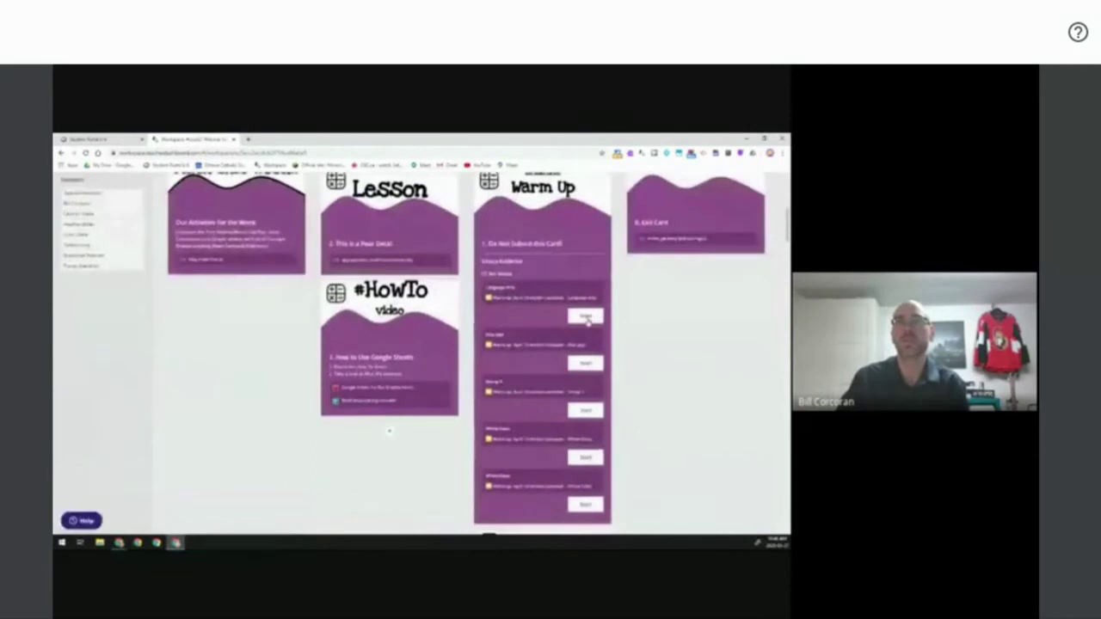
click(587, 318)
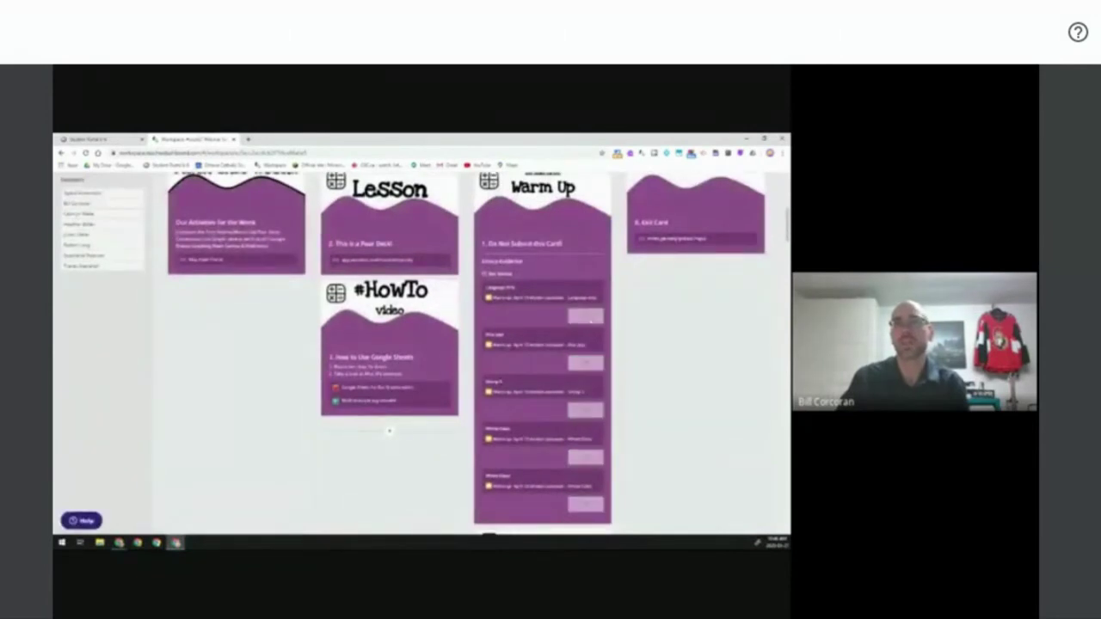
scroll(627, 379, down, 10)
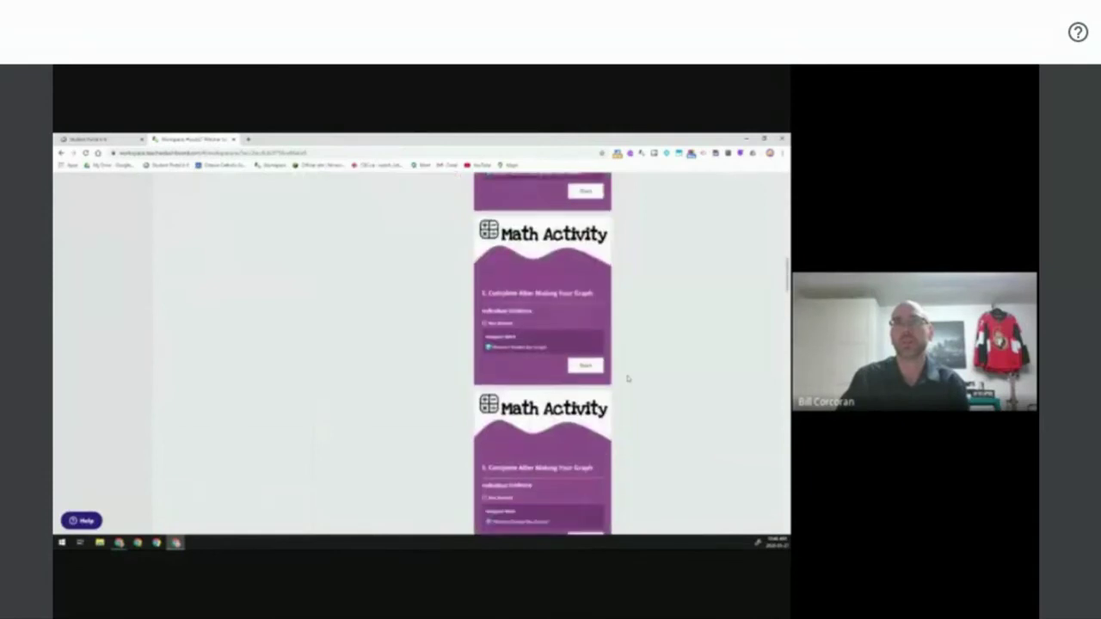
scroll(627, 378, down, 10)
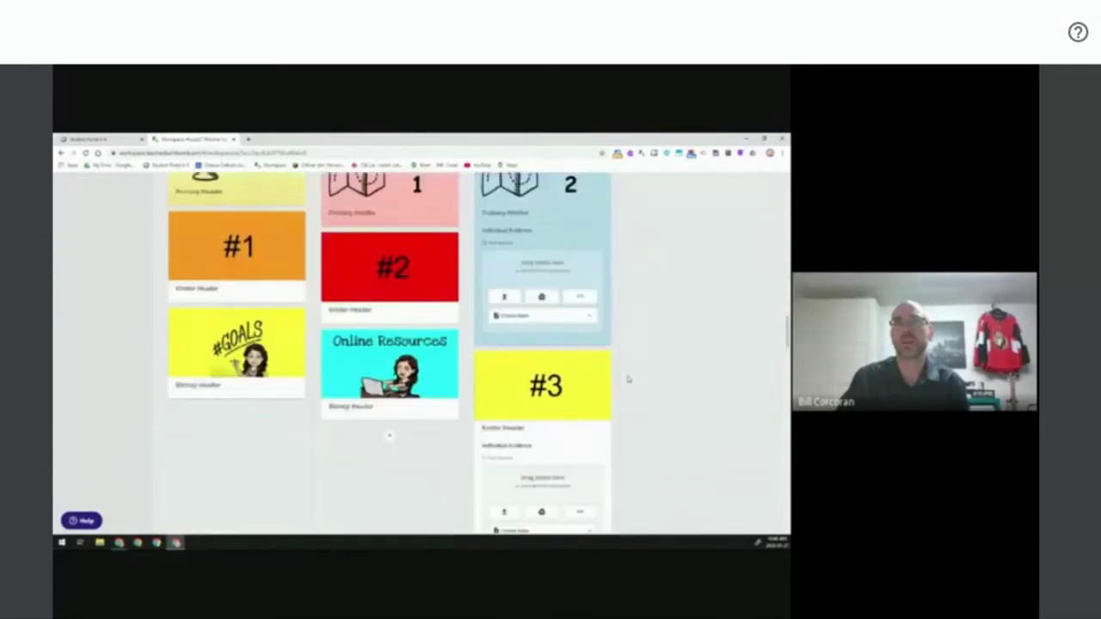
scroll(628, 379, down, 5)
scroll(626, 371, down, 4)
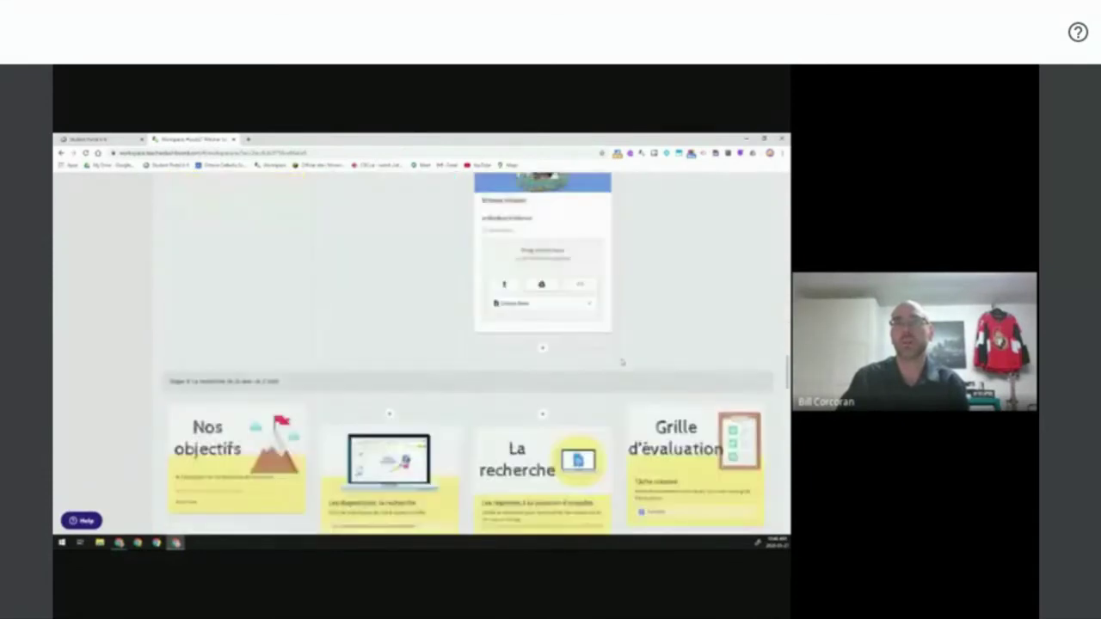
scroll(622, 362, down, 3)
scroll(615, 375, down, 5)
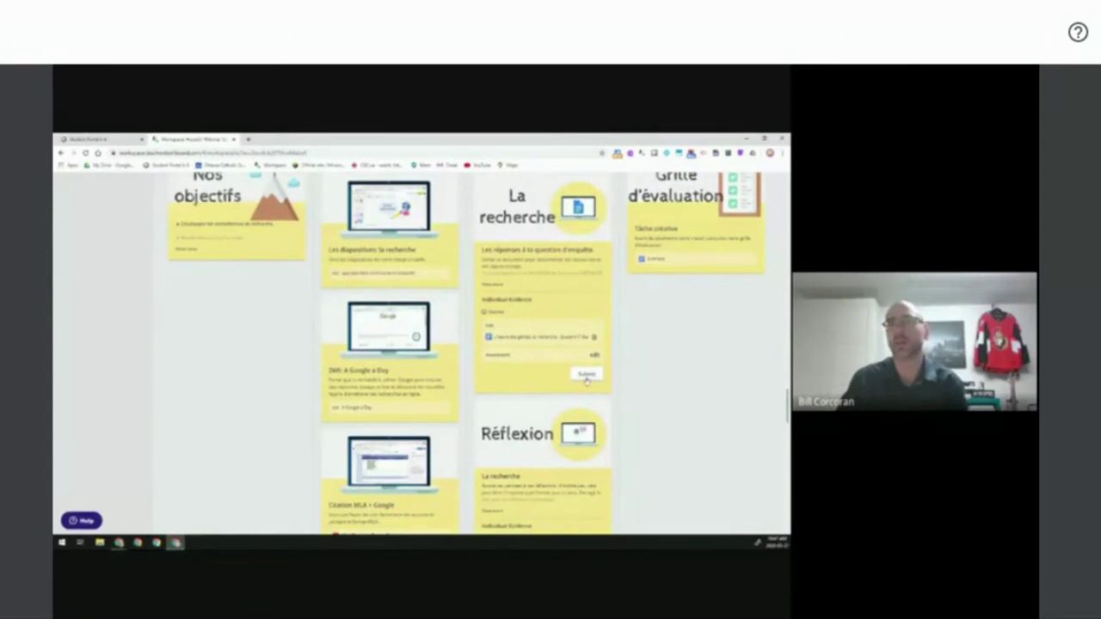
scroll(661, 386, down, 3)
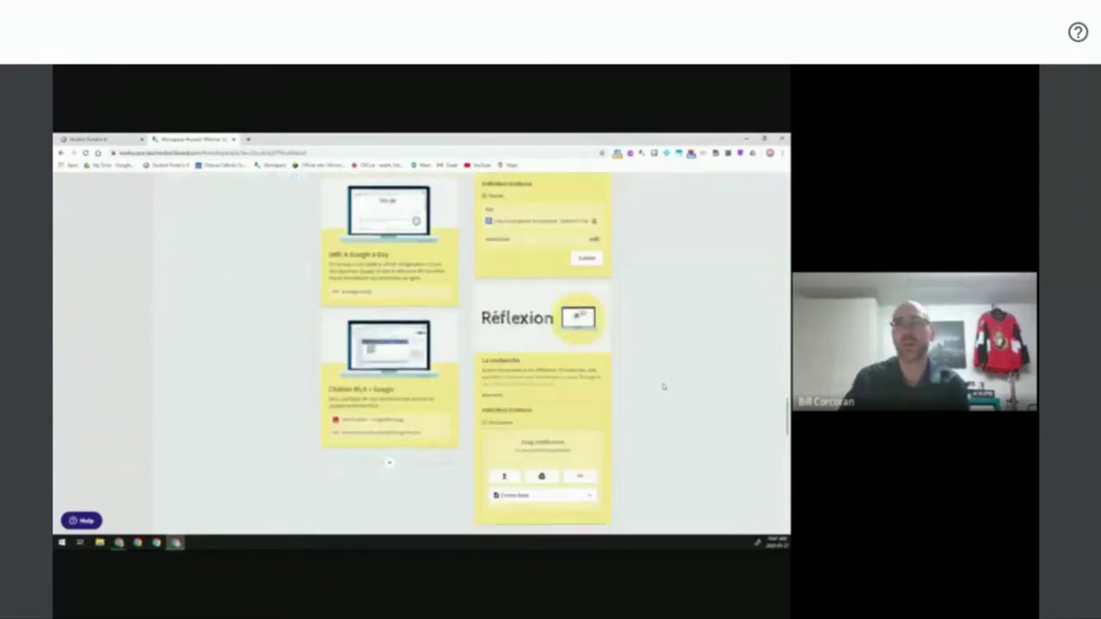
scroll(663, 386, down, 5)
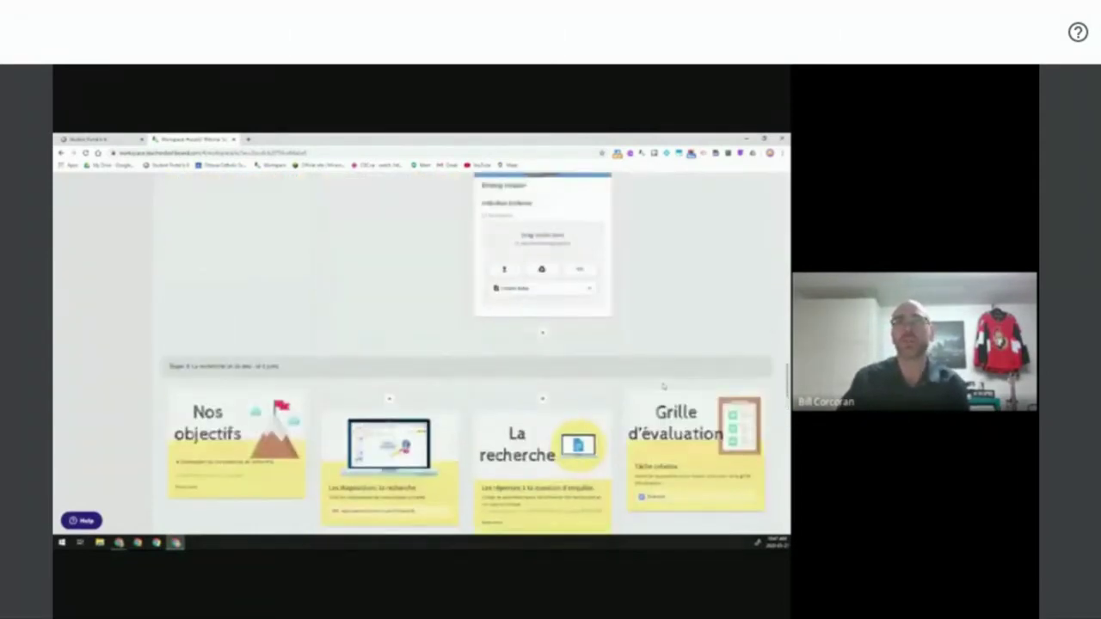
click(663, 386)
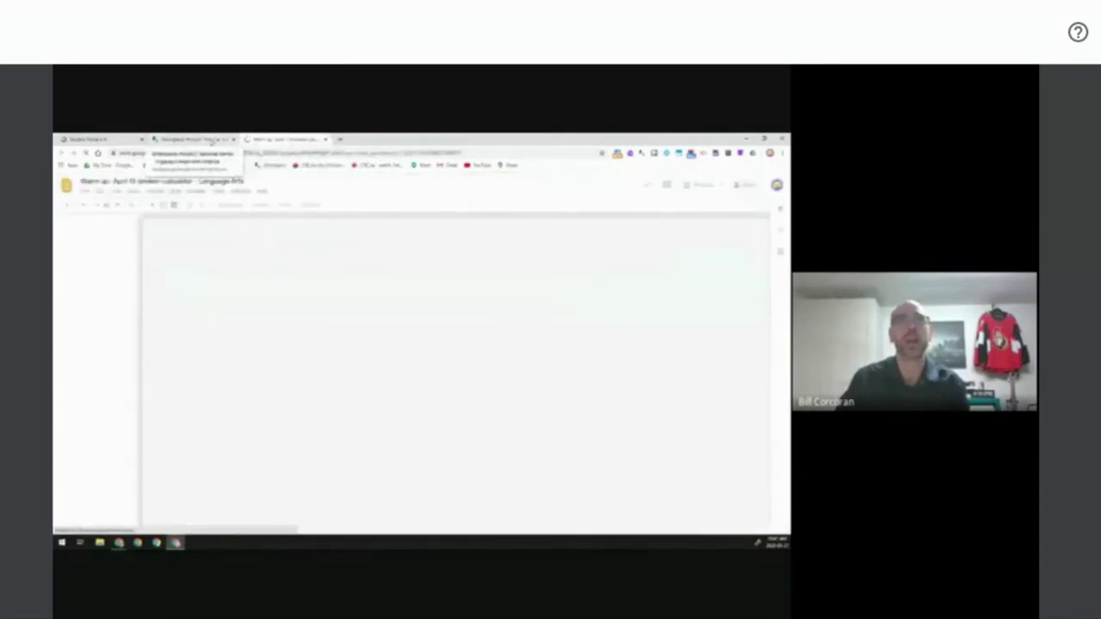
click(211, 140)
- Filter the board by Whole Class and other groups, ending on Language Arts, then go Home
scroll(399, 411, up, 3)
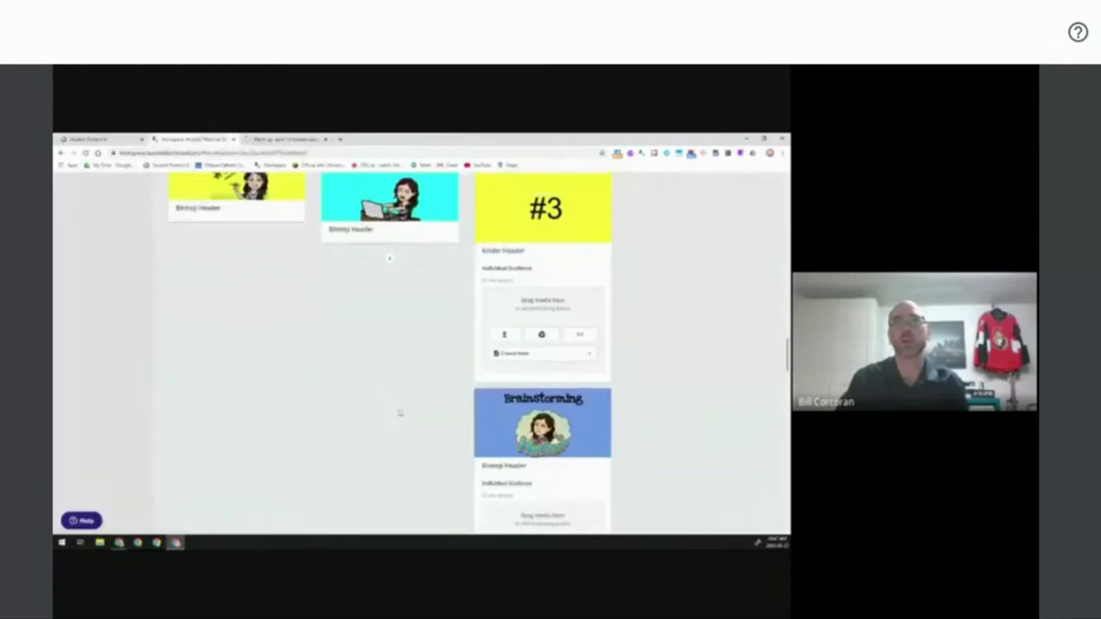
scroll(399, 411, up, 10)
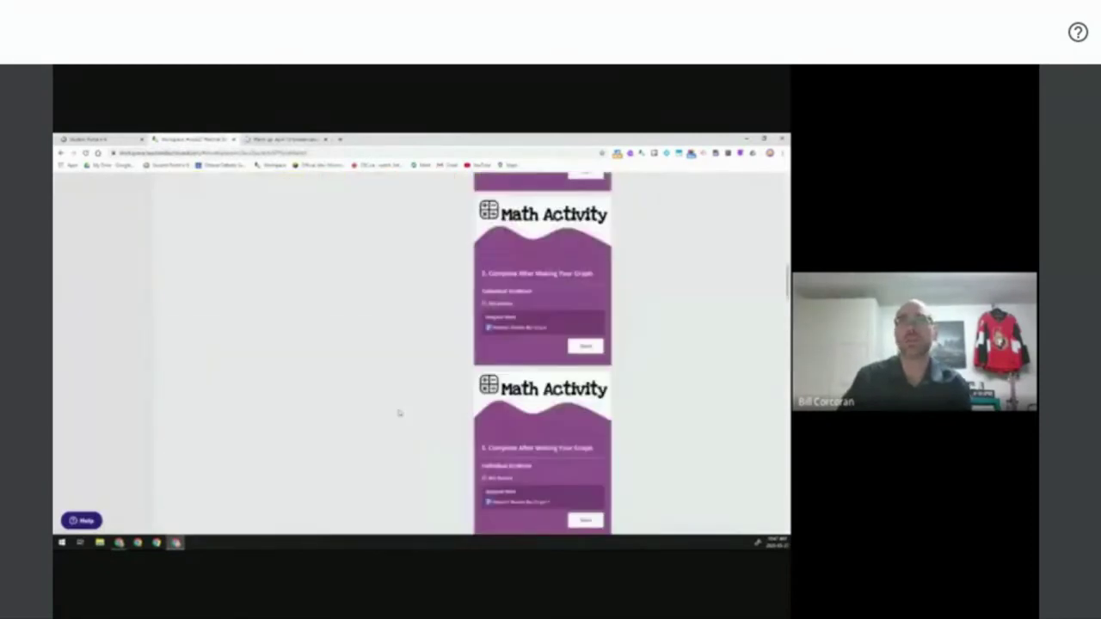
scroll(398, 413, up, 10)
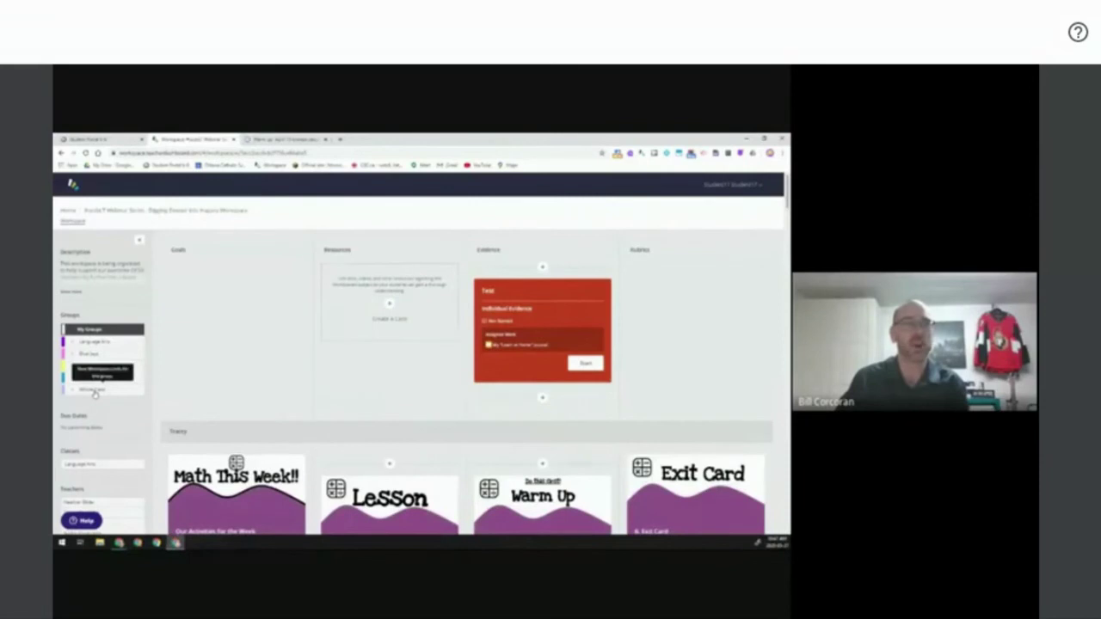
click(95, 391)
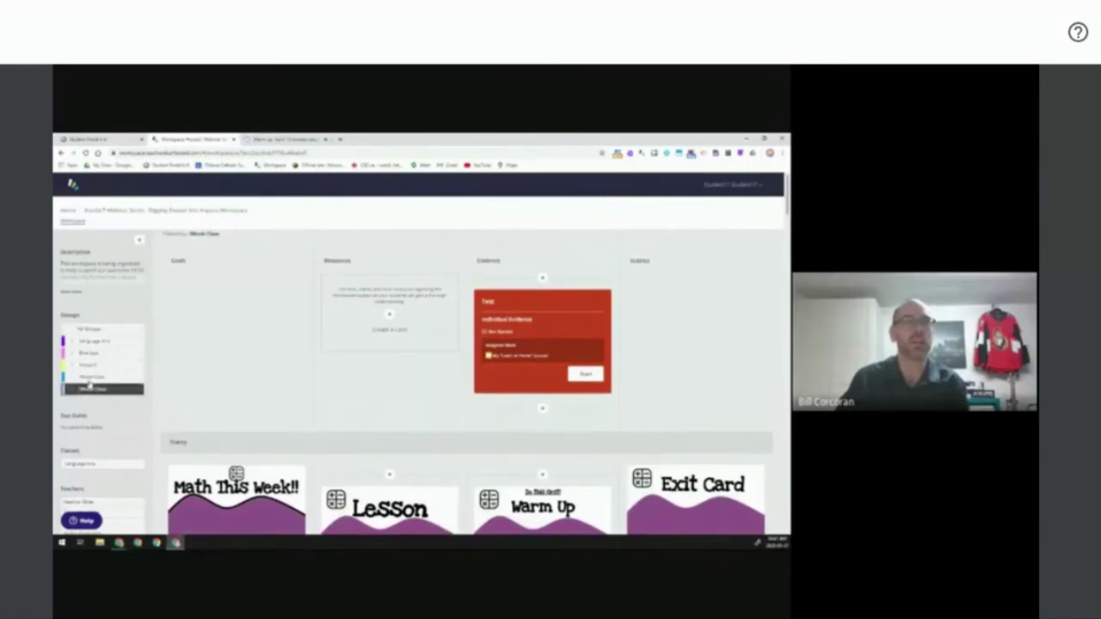
click(92, 366)
click(93, 354)
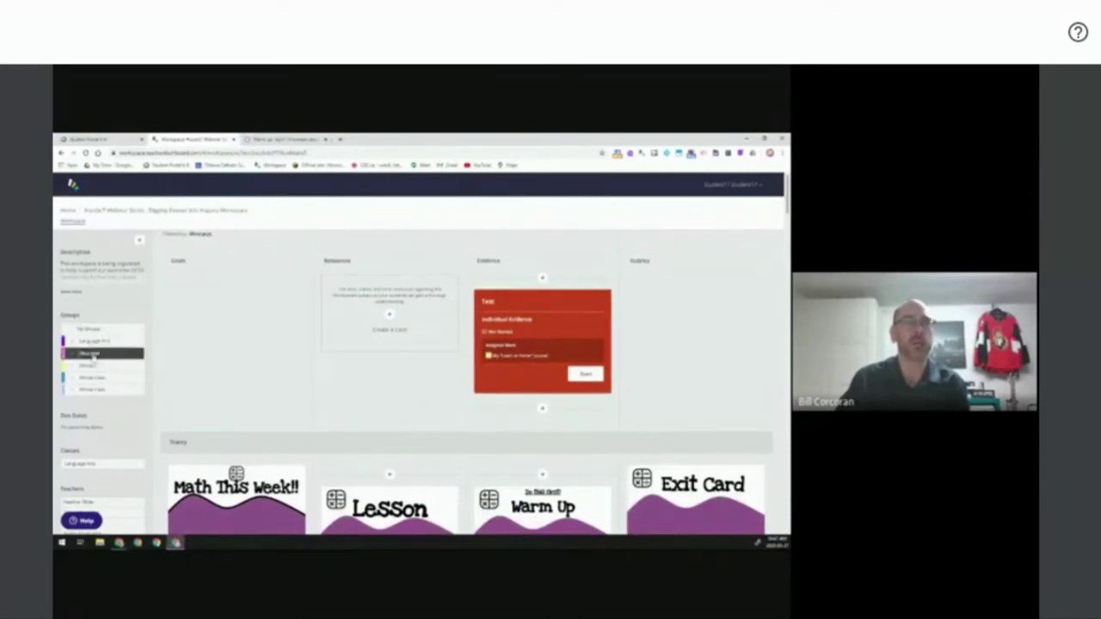
click(97, 343)
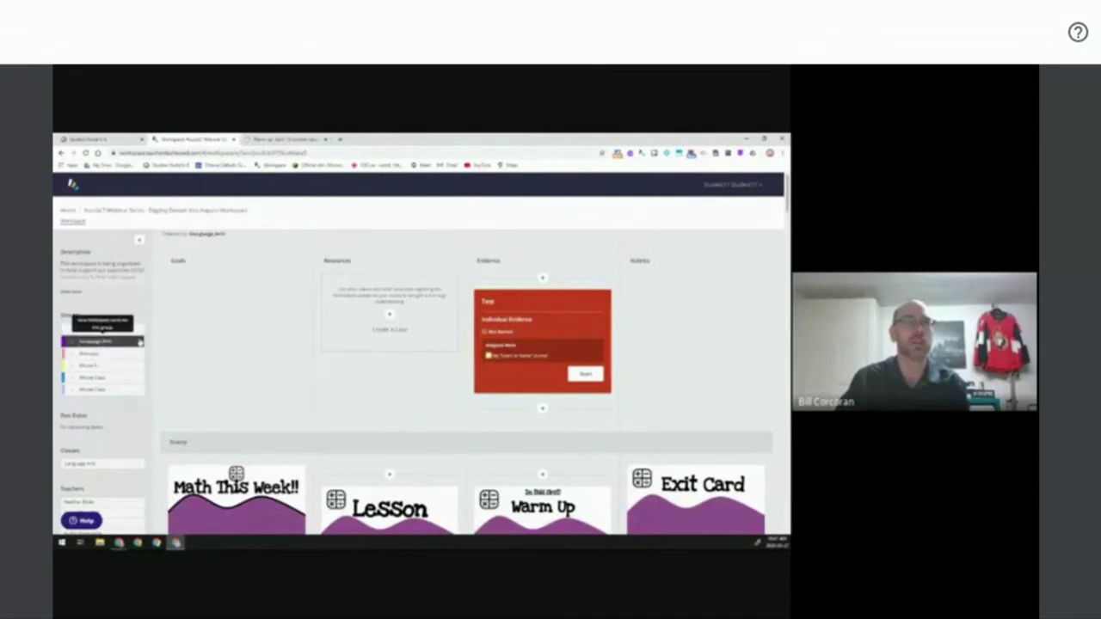
click(69, 213)
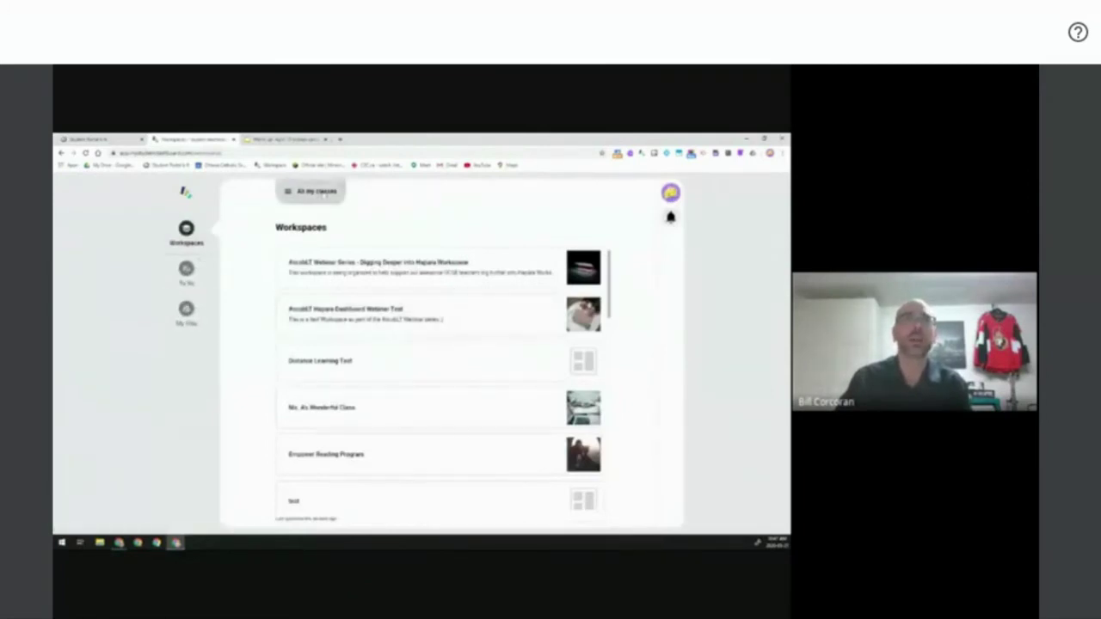
- View the student's To do list, then switch back to the teacher's workspace list
click(185, 274)
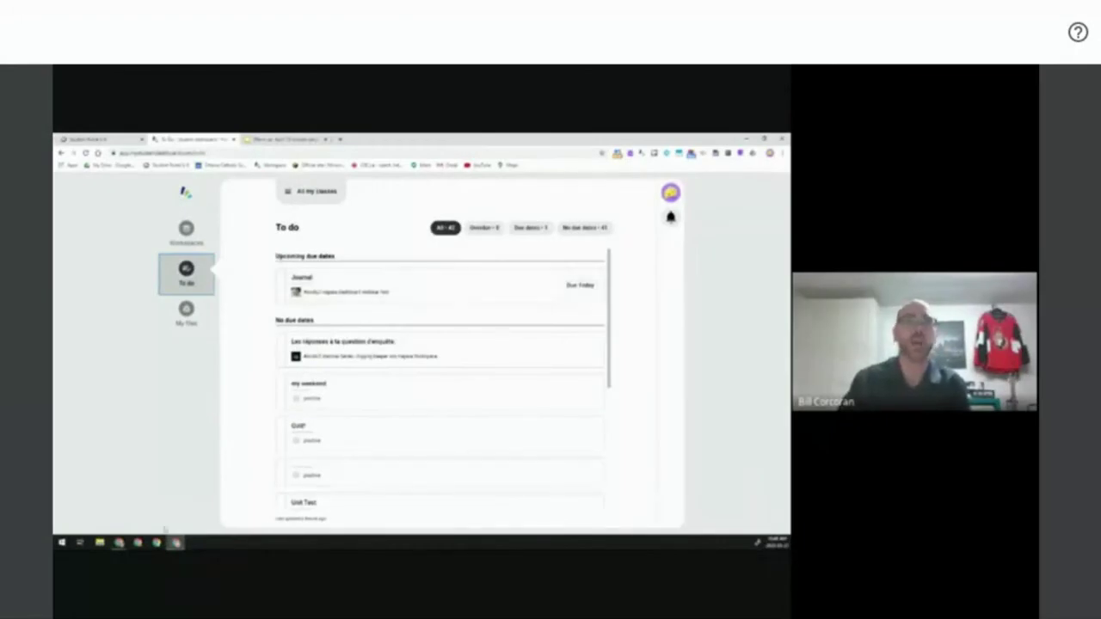
mouse_move(118, 543)
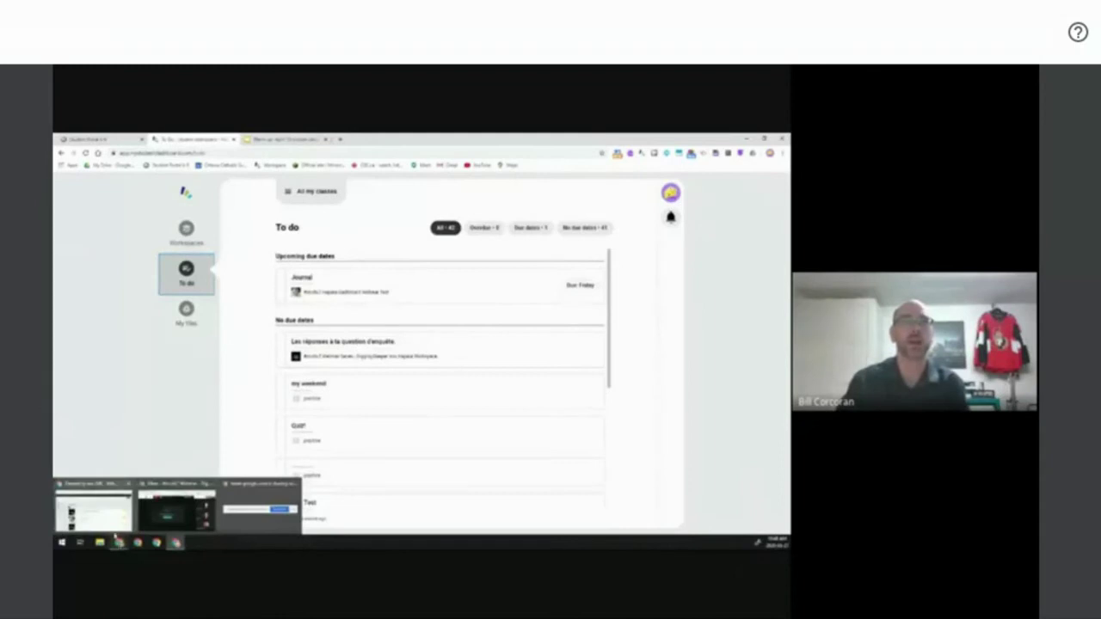
click(102, 510)
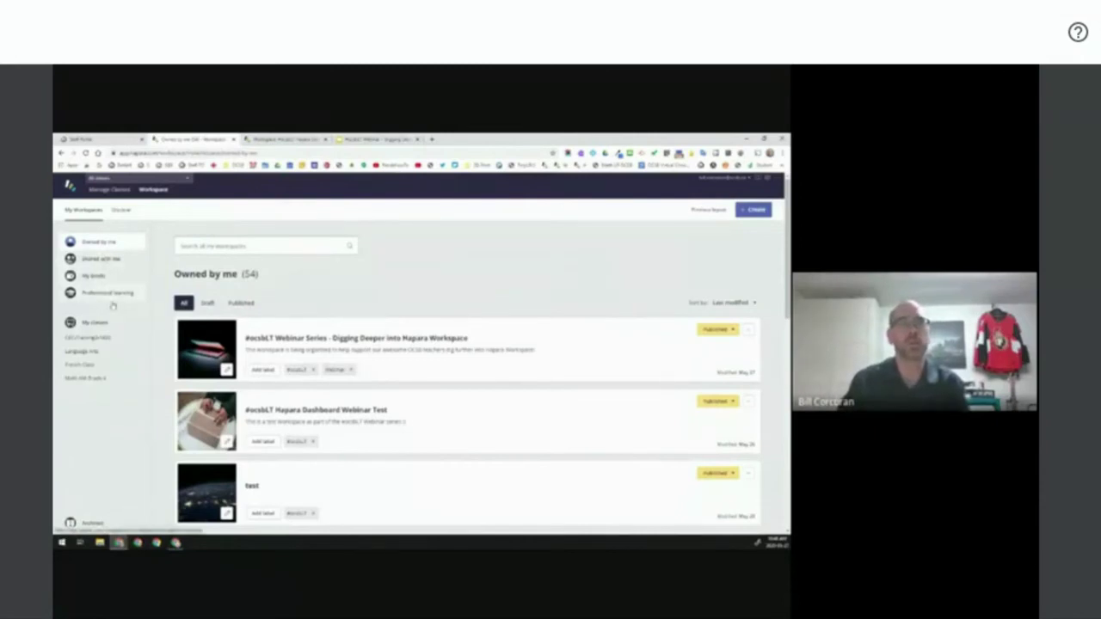
- Open the #ocsbLT Webinar Series - Digging Deeper workspace from Owned by me
click(365, 341)
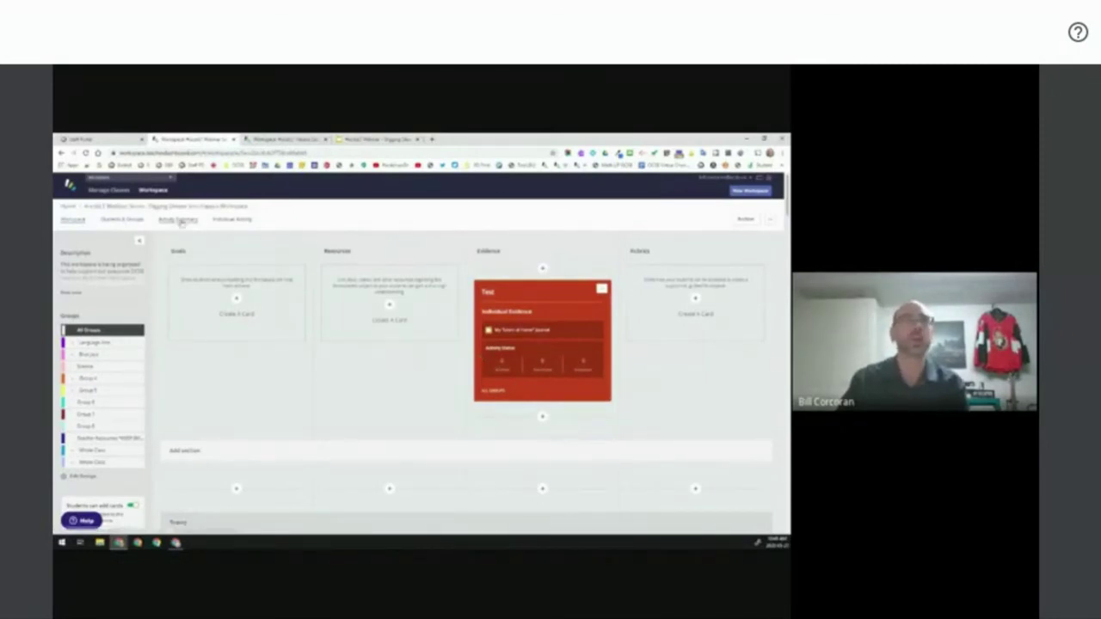
- Review the Activity Summary's learner activity, submitted evidence and evidence activity tables, then open Individual Activity
click(179, 221)
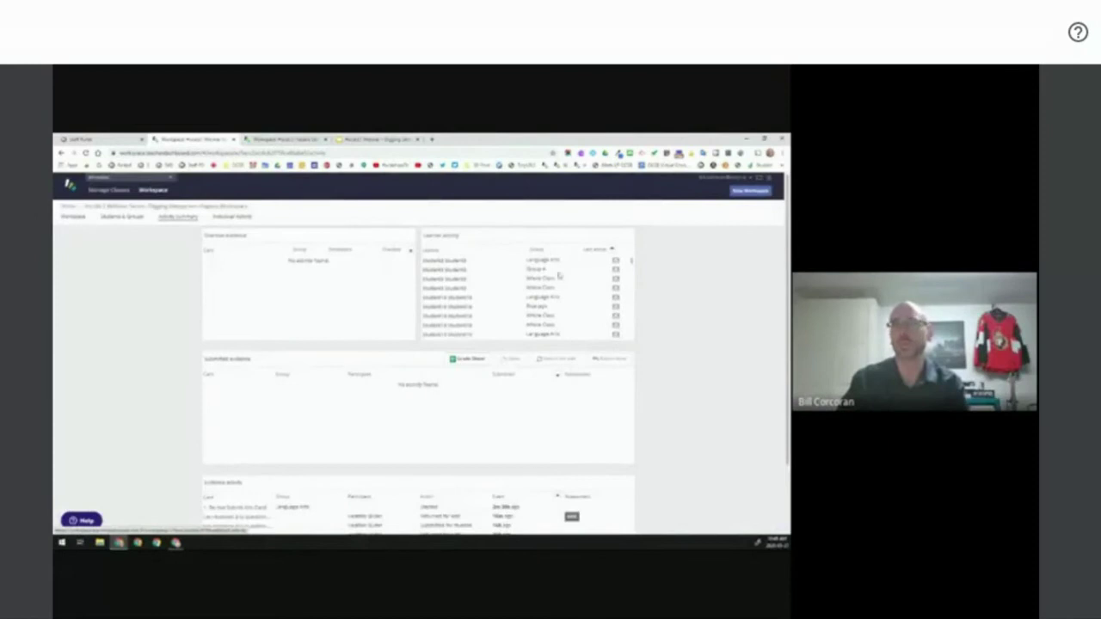
scroll(555, 292, down, 3)
scroll(556, 305, down, 2)
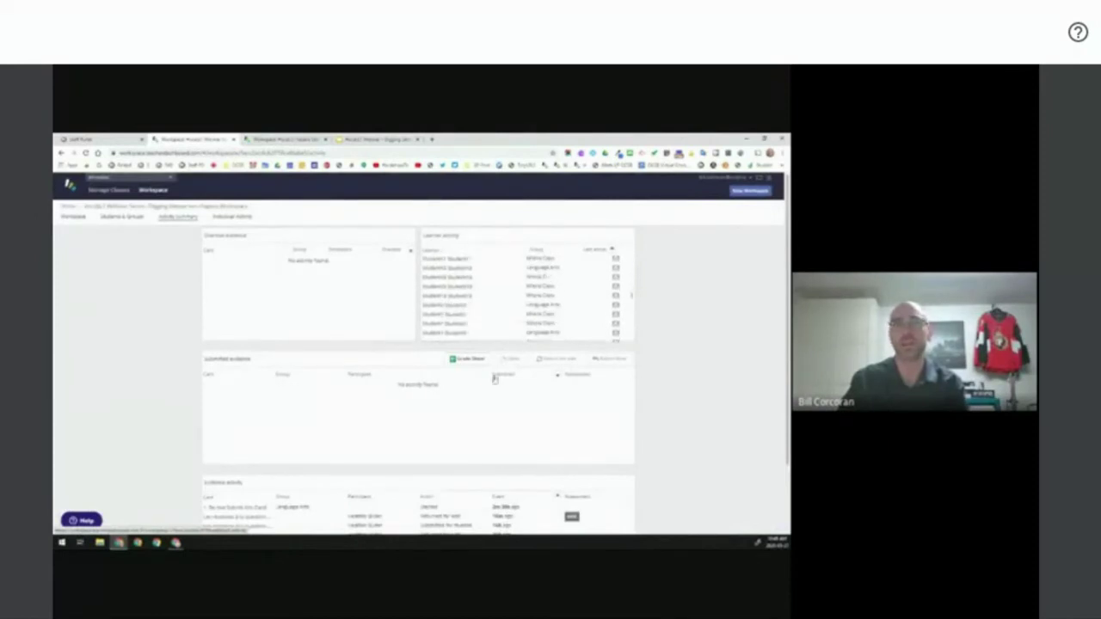
scroll(495, 380, down, 2)
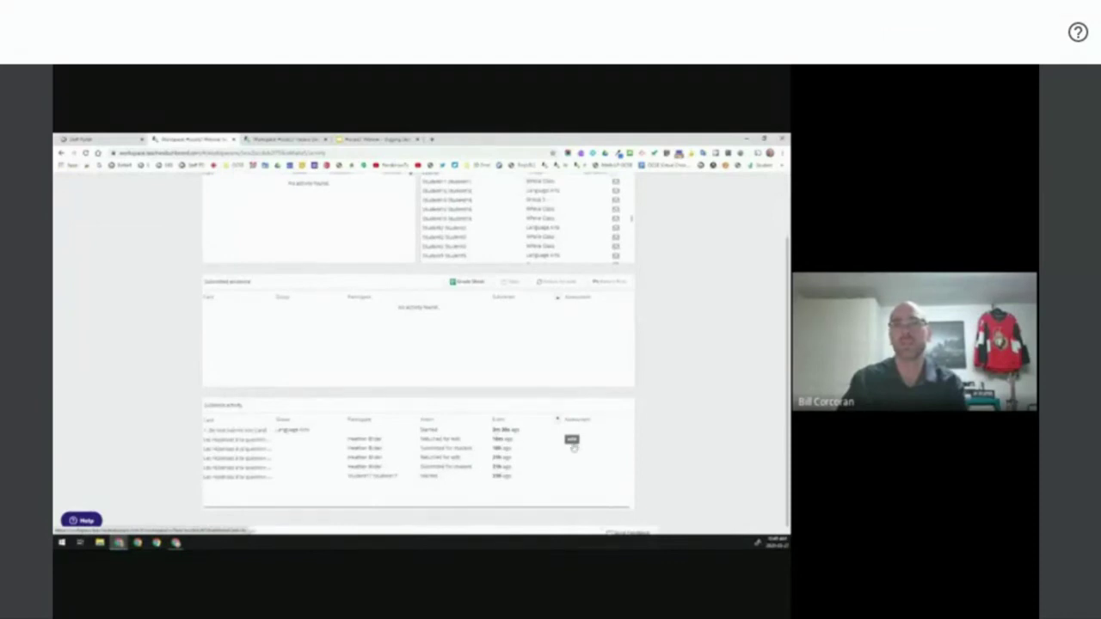
scroll(417, 459, down, 1)
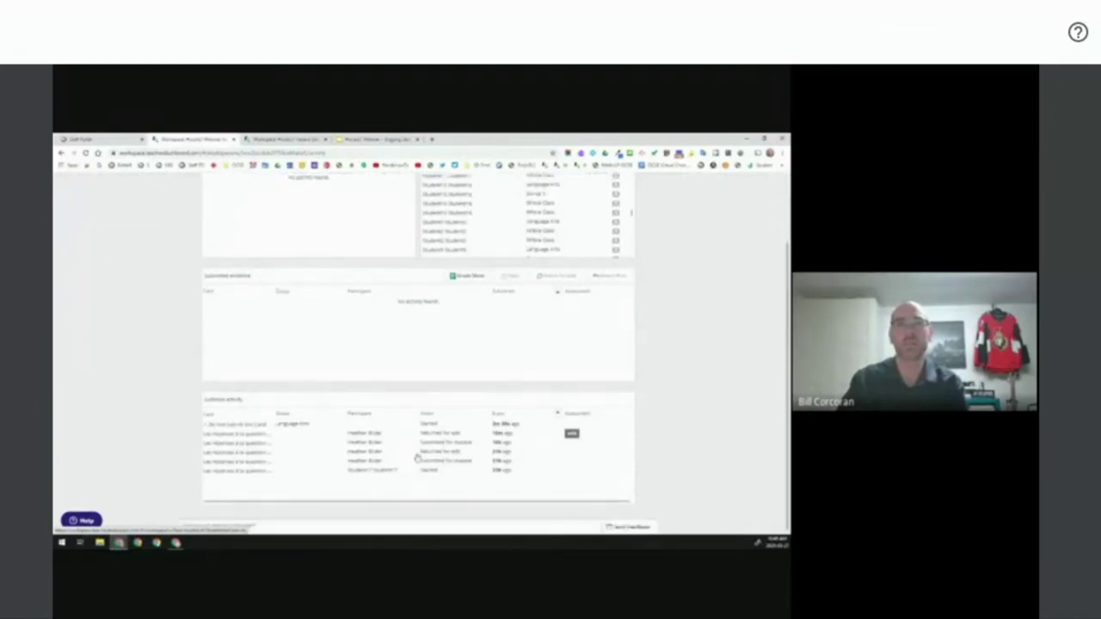
scroll(325, 385, up, 1)
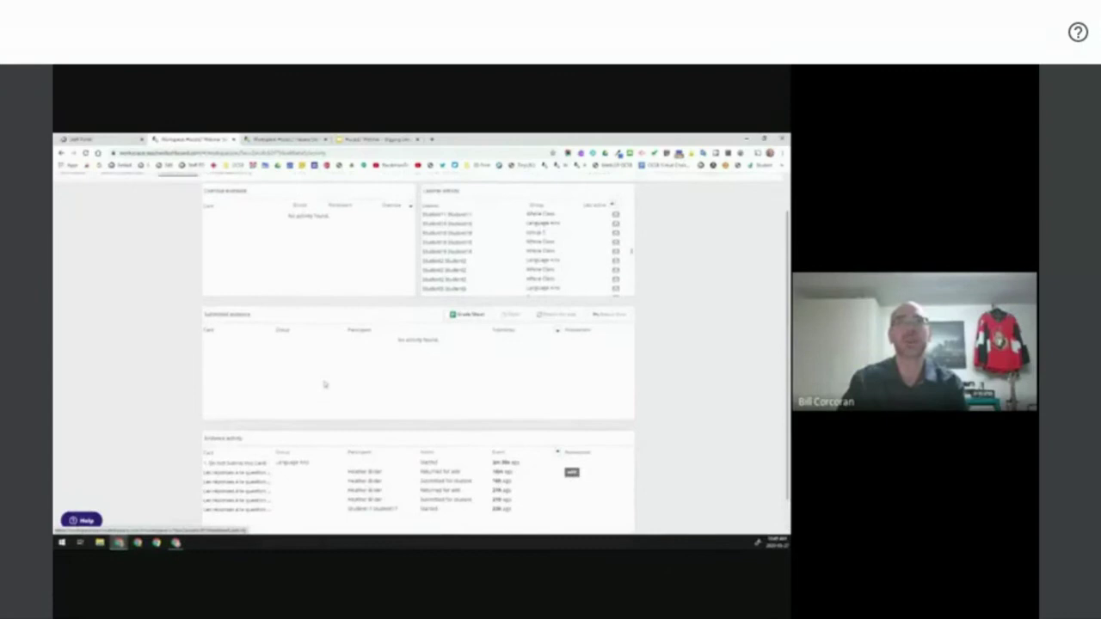
scroll(326, 384, up, 1)
scroll(328, 407, up, 1)
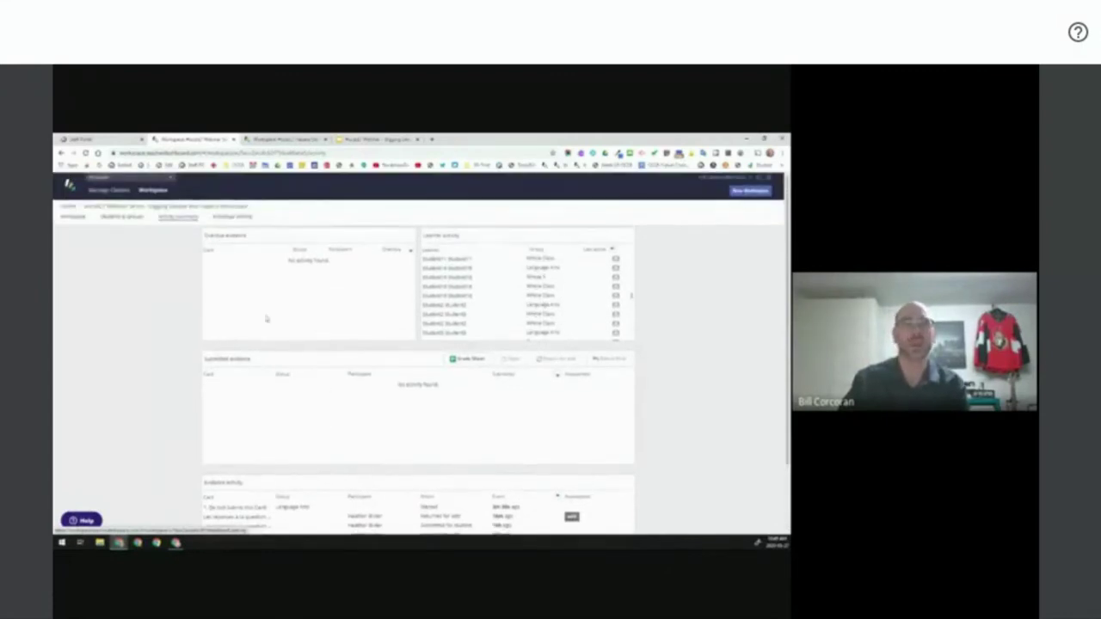
click(224, 218)
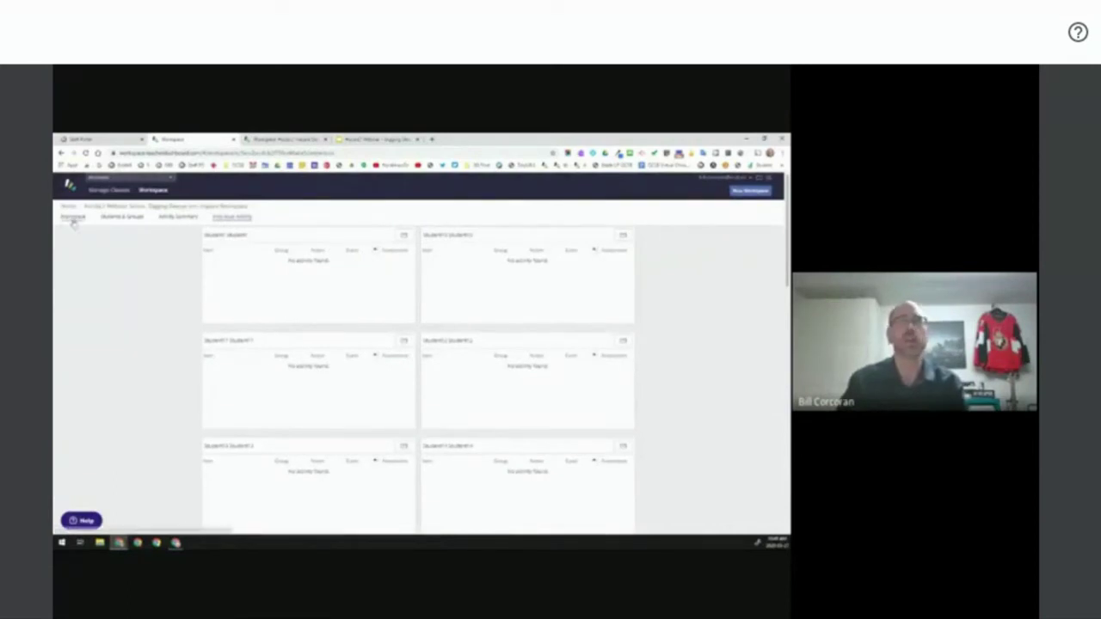
- Scroll through the per-student 'no activity found' panels, then return to the Digging Deeper board
scroll(422, 363, down, 2)
scroll(421, 363, down, 2)
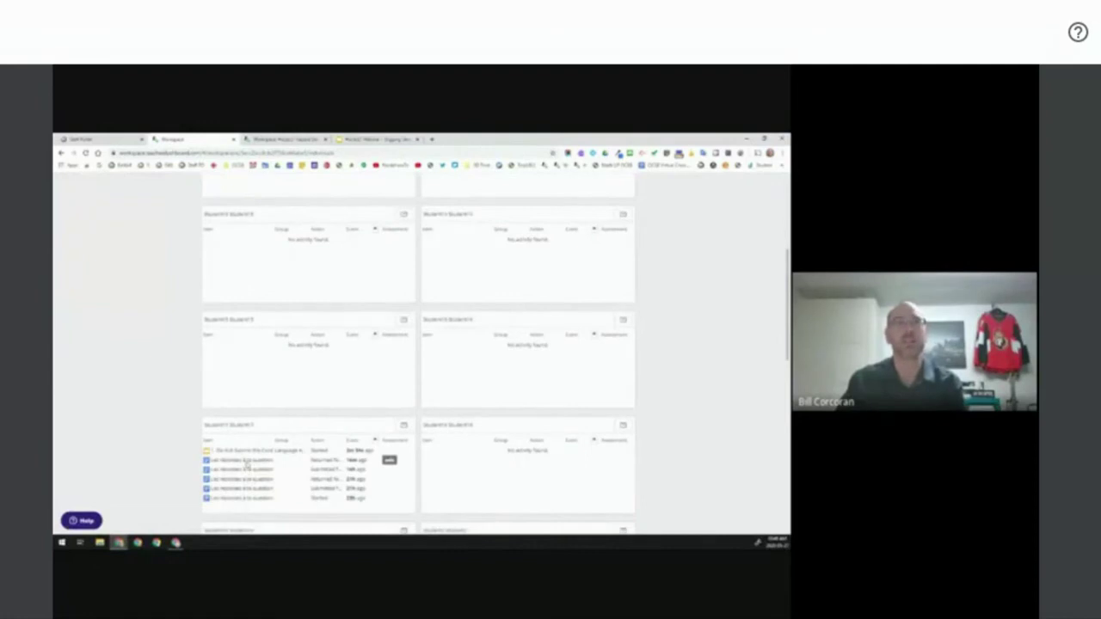
scroll(163, 338, up, 5)
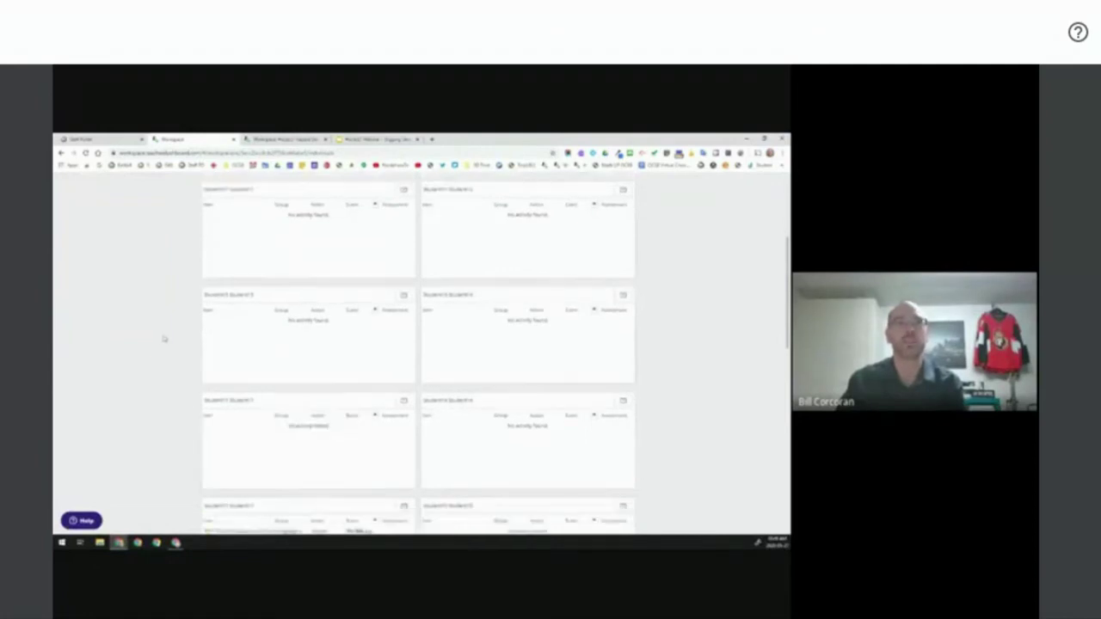
click(80, 219)
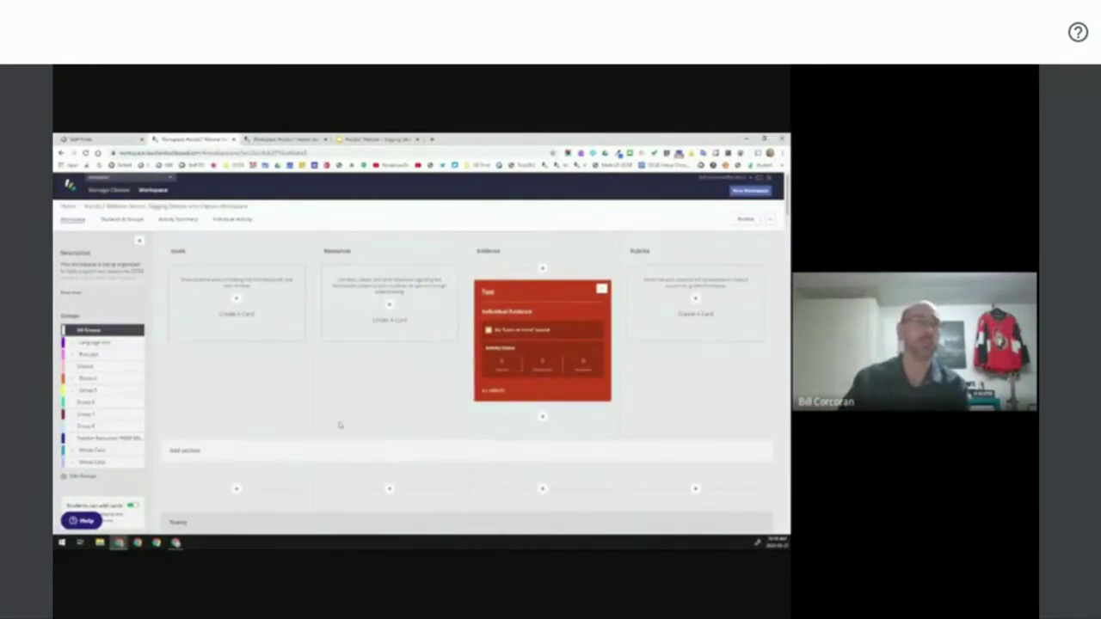
- Leave the workspace for the Home 'Owned by me' list, with Digging Deeper still first
click(69, 209)
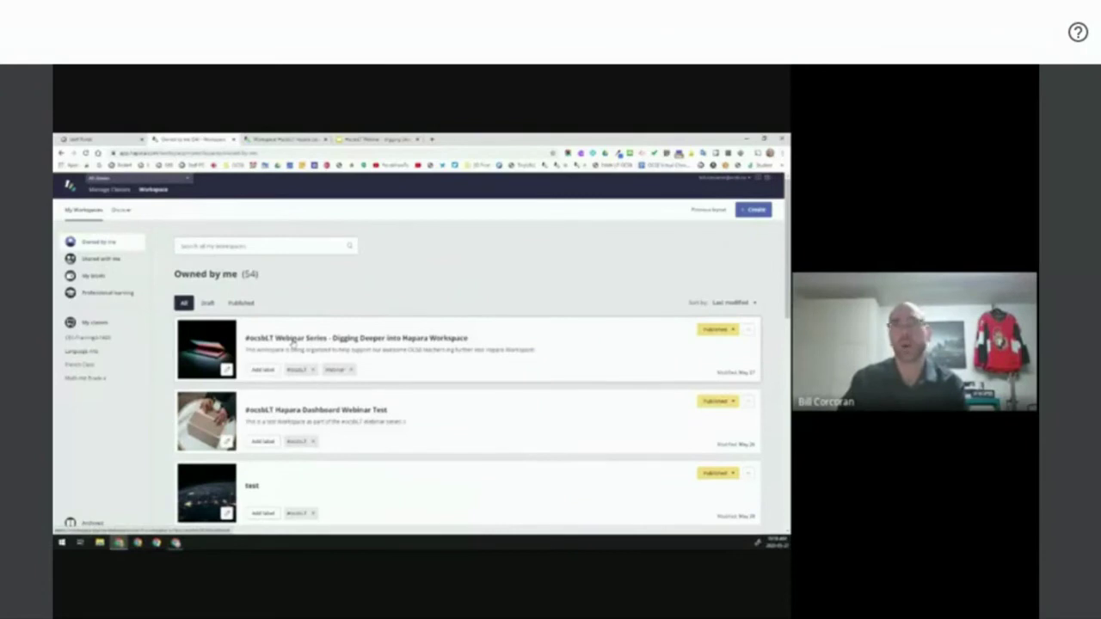
- Look over the featured Discover workspaces, then reopen Digging Deeper from My Workspaces
click(121, 213)
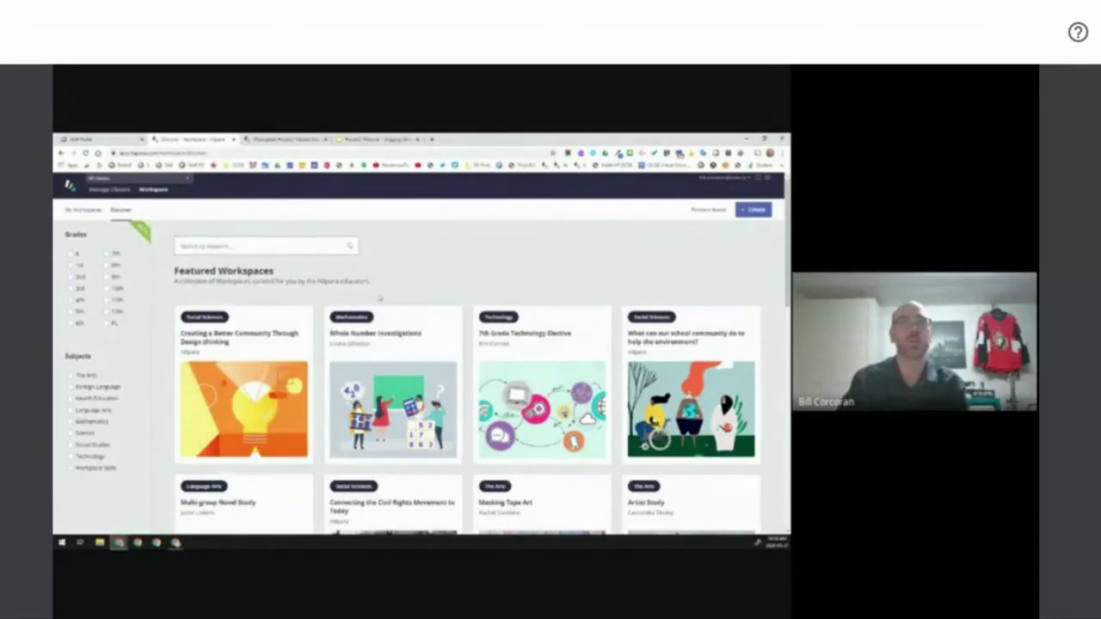
click(85, 212)
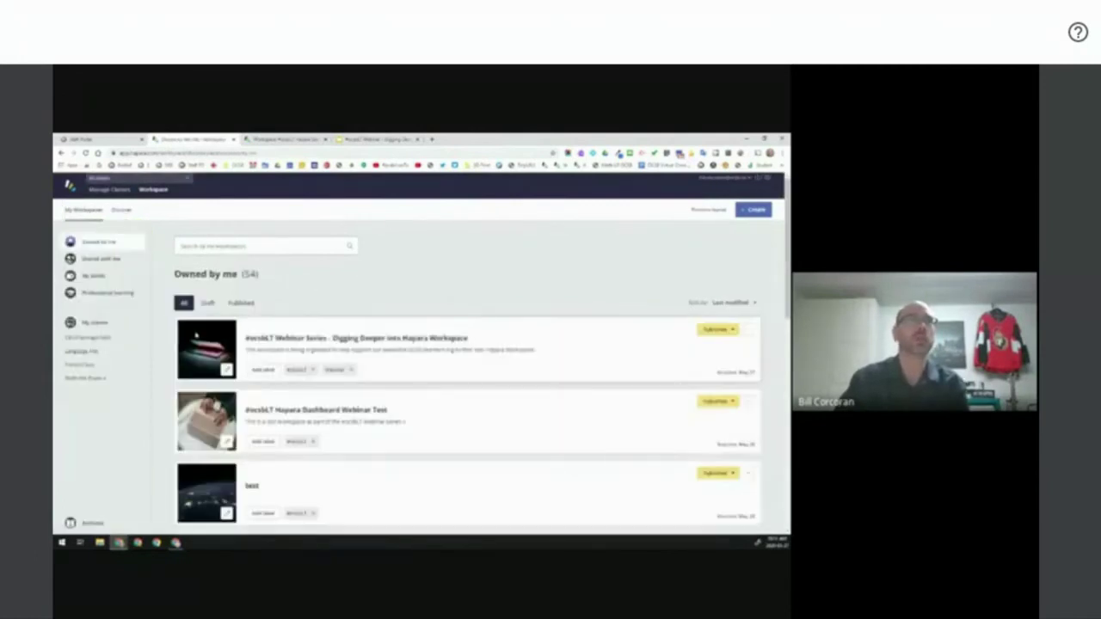
click(300, 341)
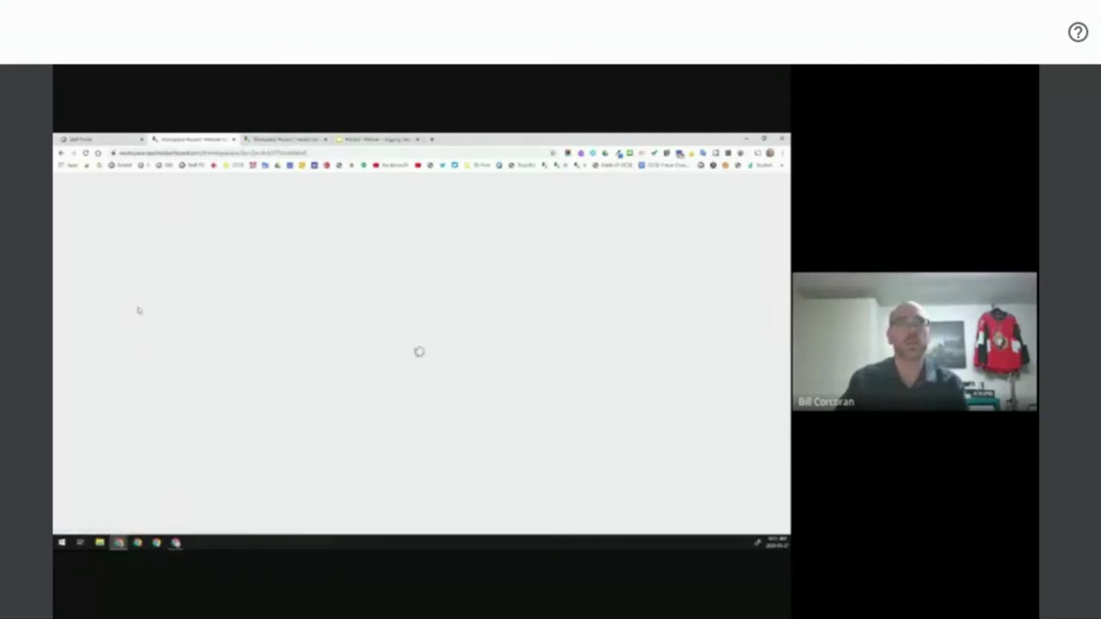
scroll(125, 368, down, 3)
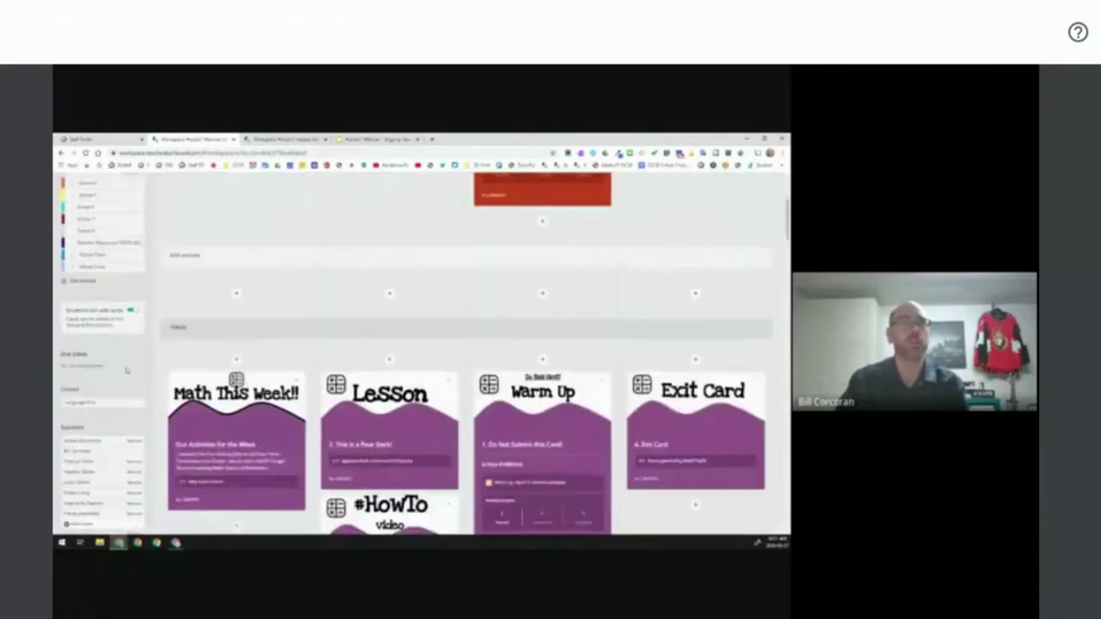
scroll(126, 361, down, 3)
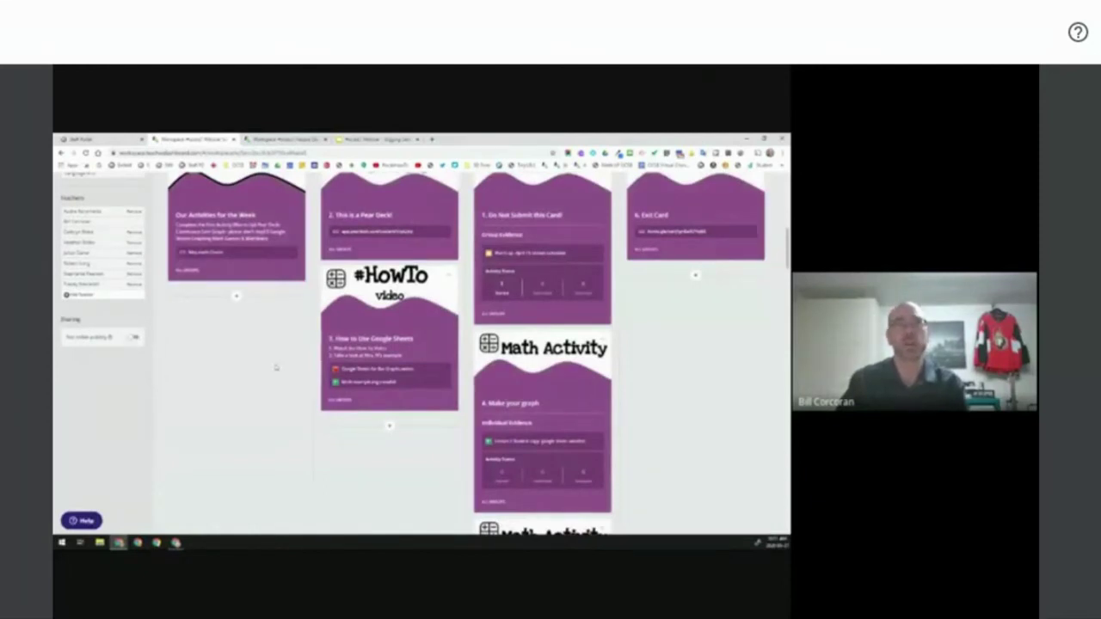
scroll(254, 445, up, 3)
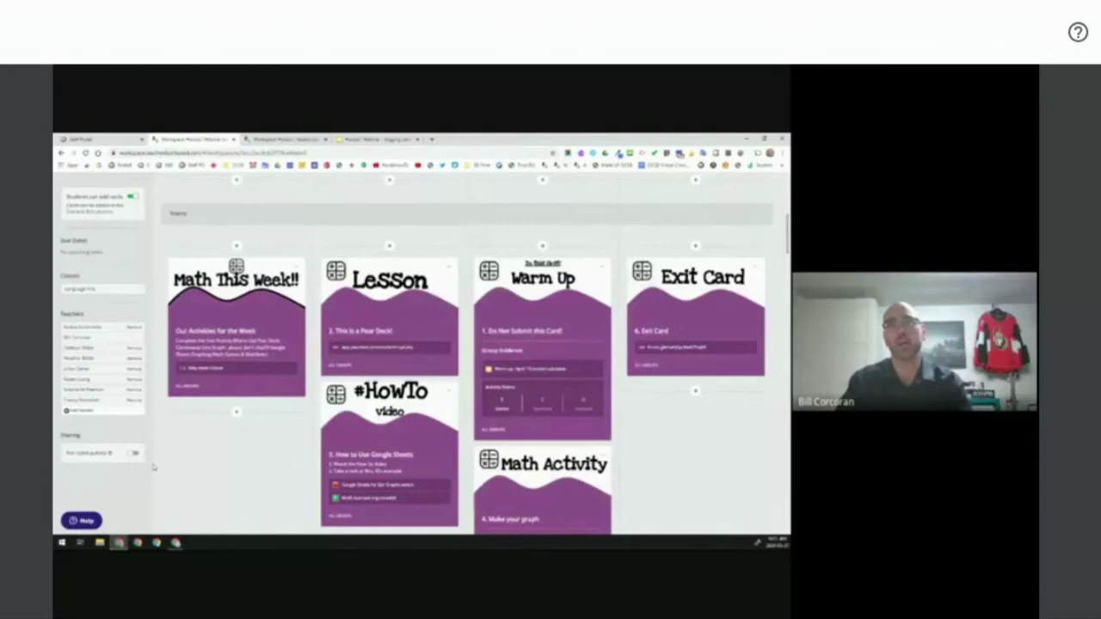
scroll(153, 467, up, 10)
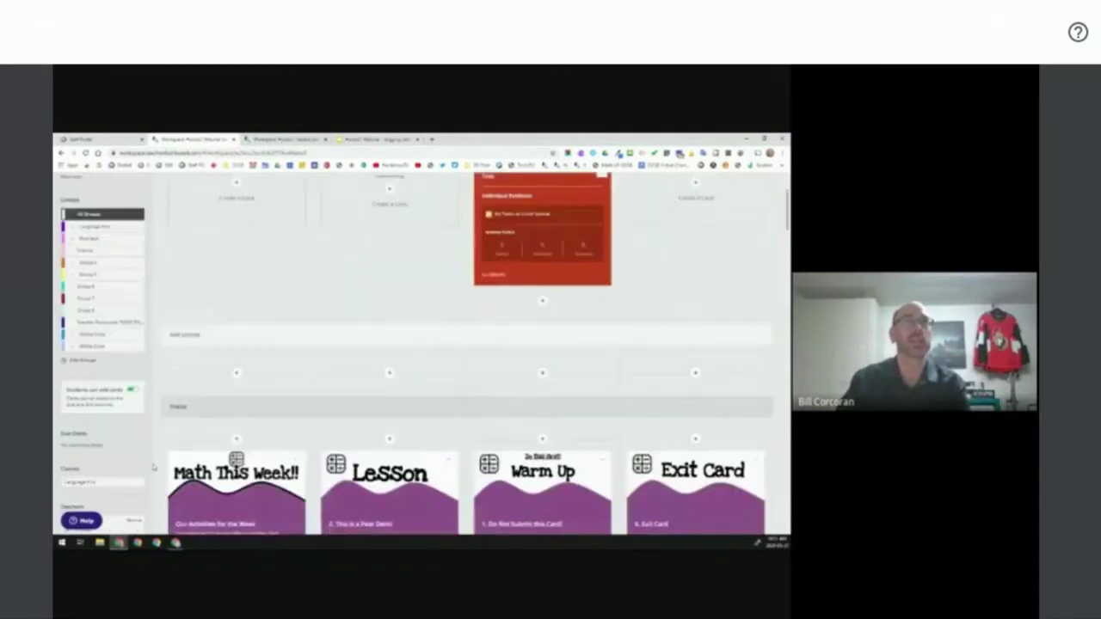